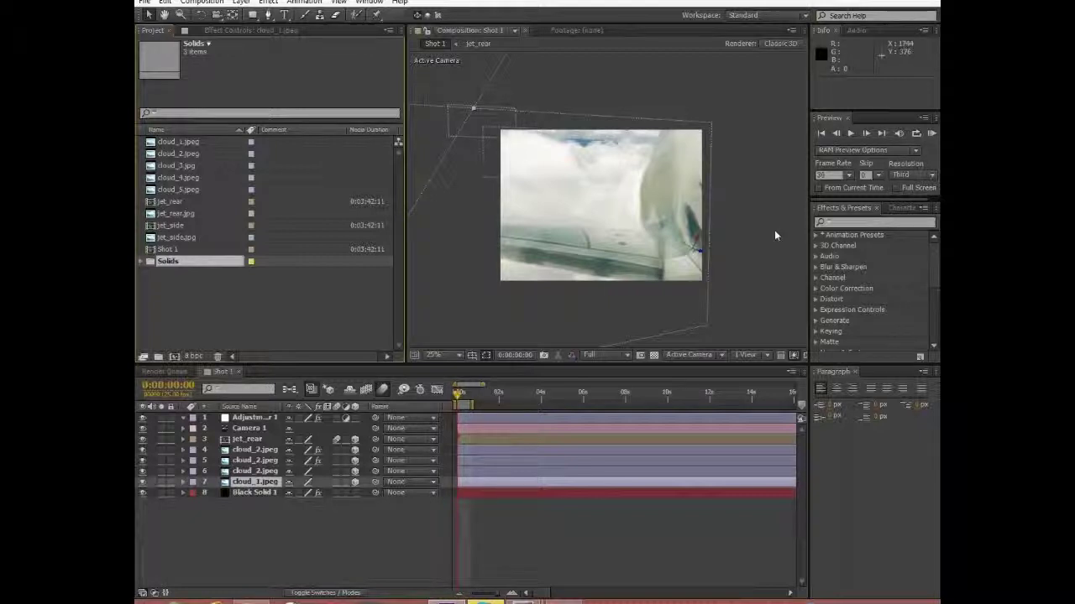
Preview the Shot 1 animation and scrub to 0:00:00:07 to examine the jet against the clouds
scroll(742, 252, "up", 3)
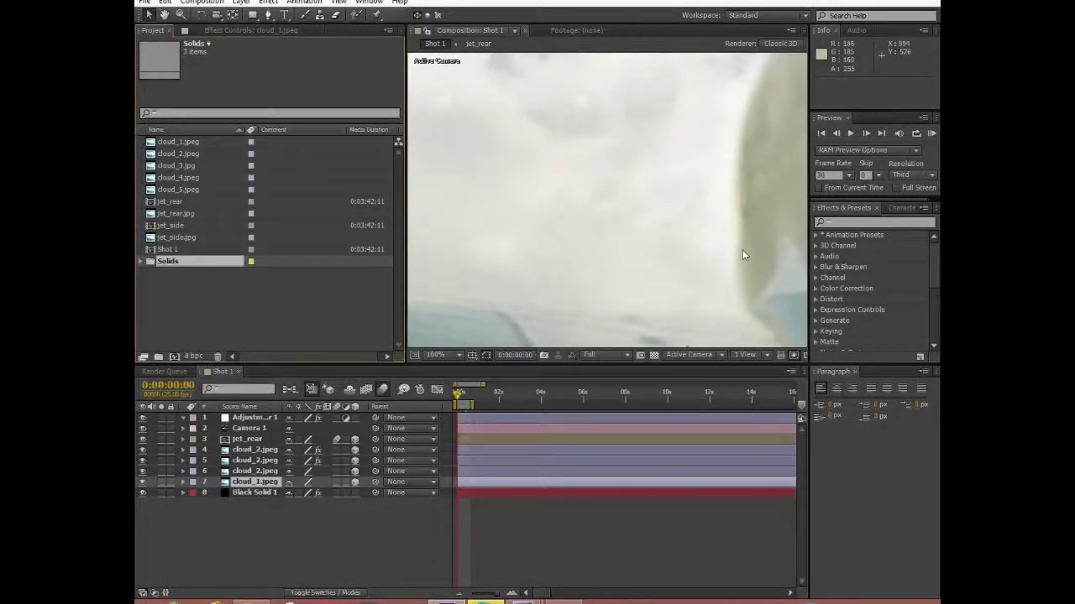
scroll(742, 250, "down", 6)
left_click(931, 132)
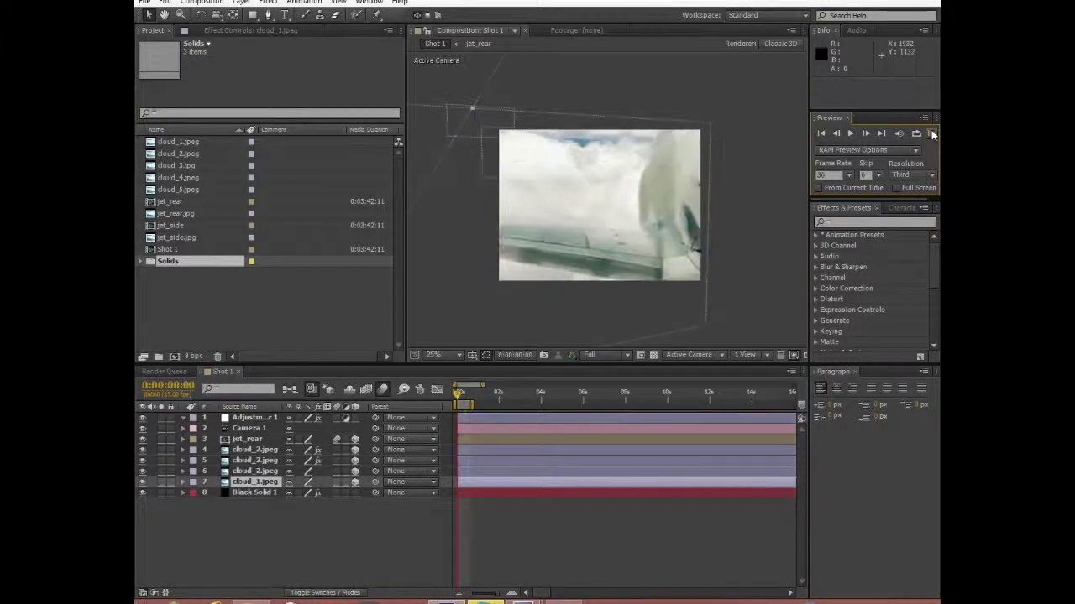
left_click_drag(458, 397, 462, 399)
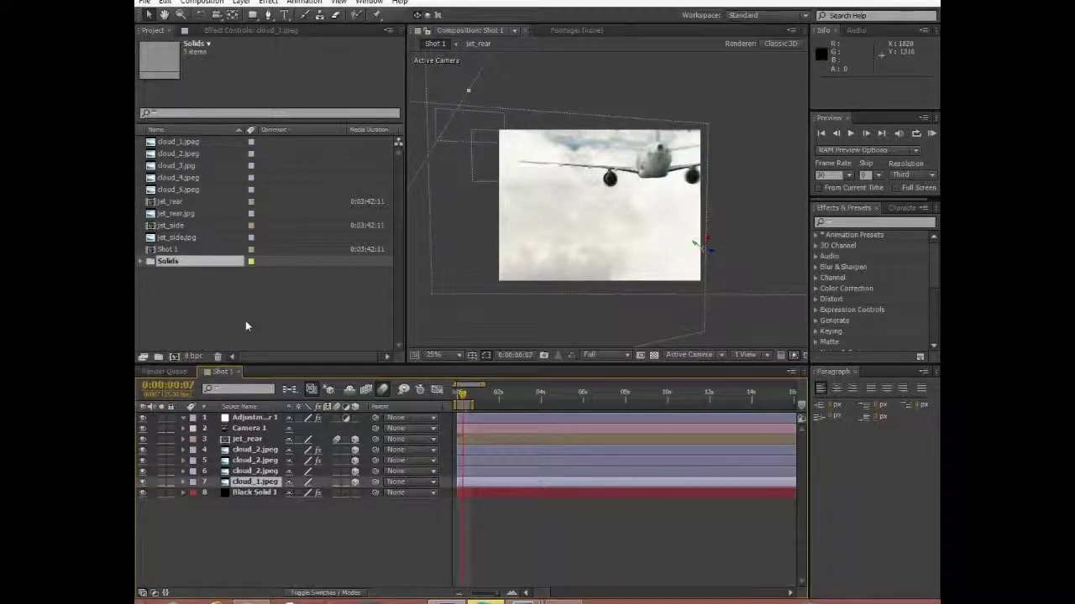
Create a new composition with the default name and settings, 1280 × 960 px at 30 fps
left_click(219, 4)
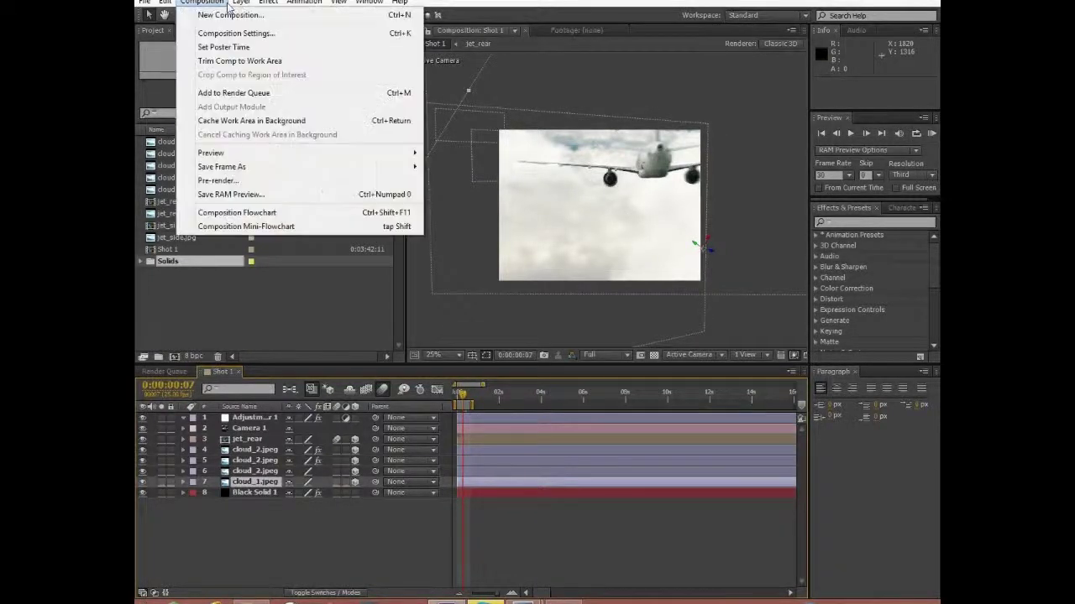
left_click(247, 31)
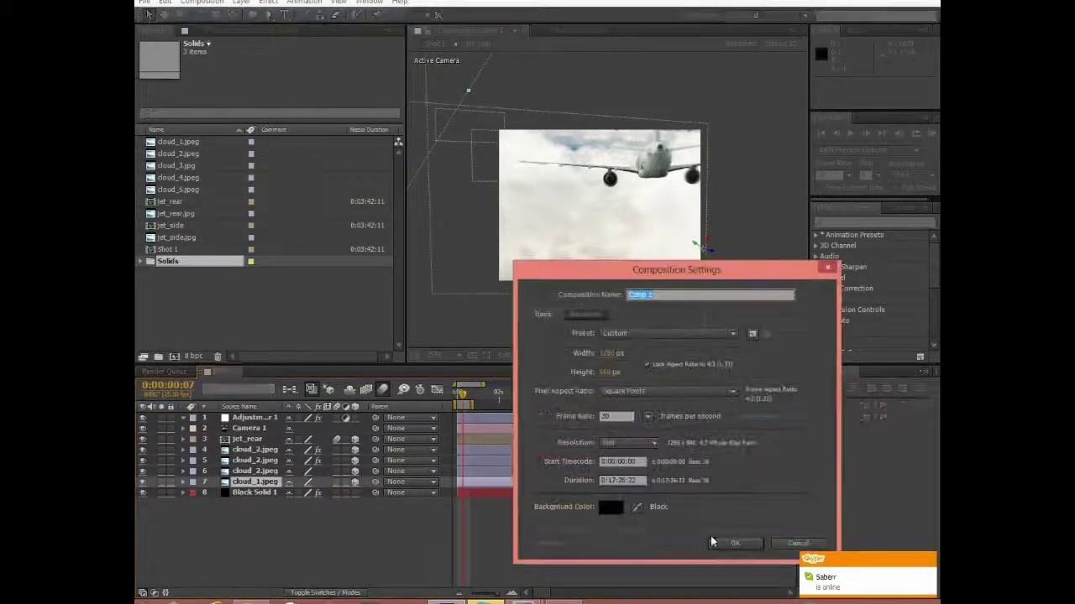
left_click(714, 542)
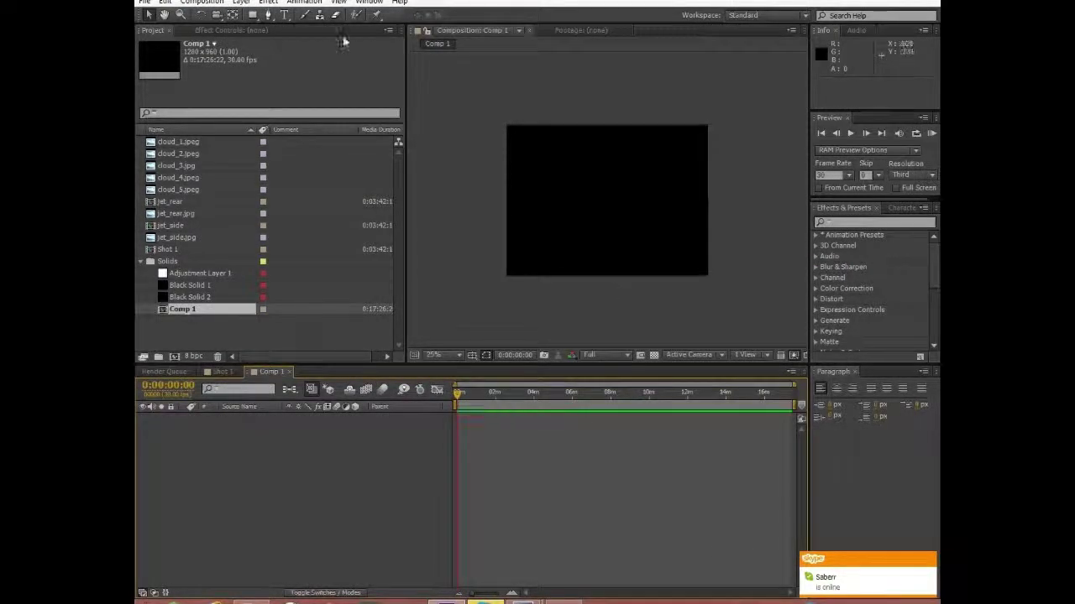
Add a black solid layer to the new composition
left_click(241, 2)
mouse_move(445, 15)
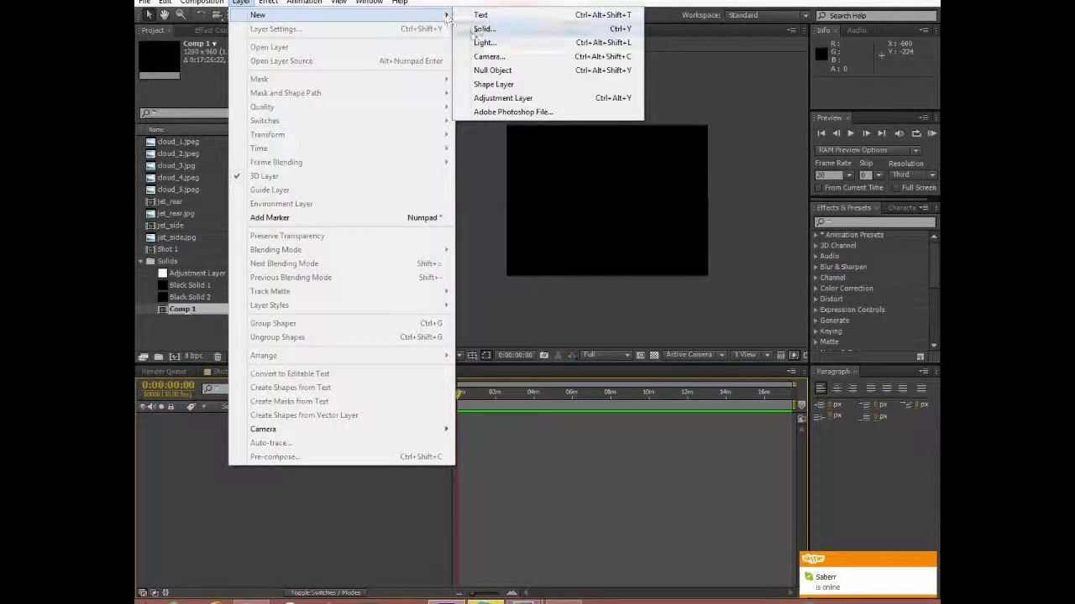
left_click(485, 28)
left_click(412, 486)
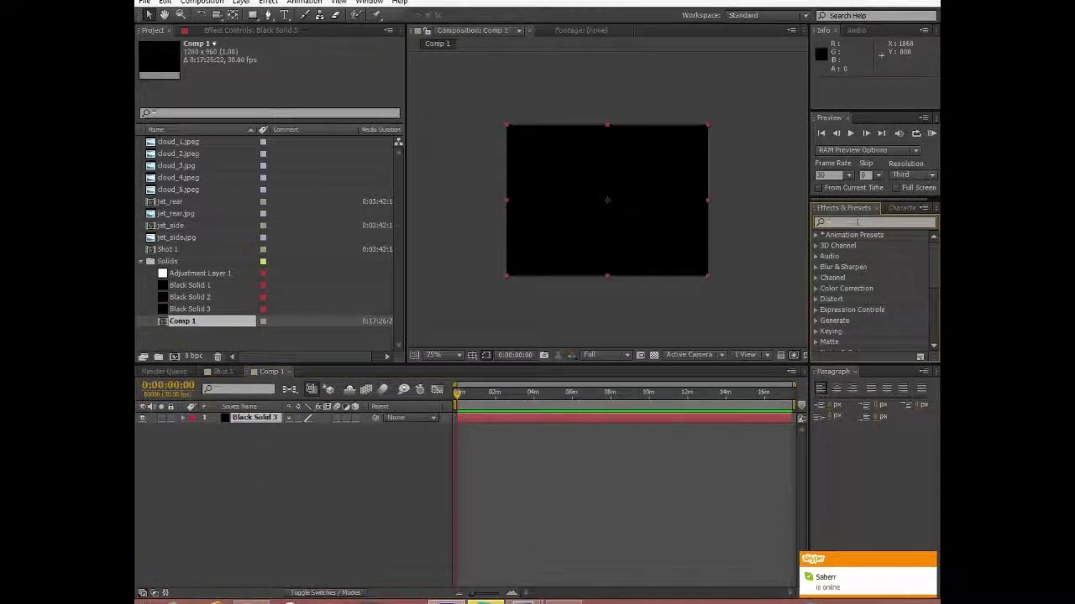
Find the Ramp effect and apply it to the black solid
type("ramp")
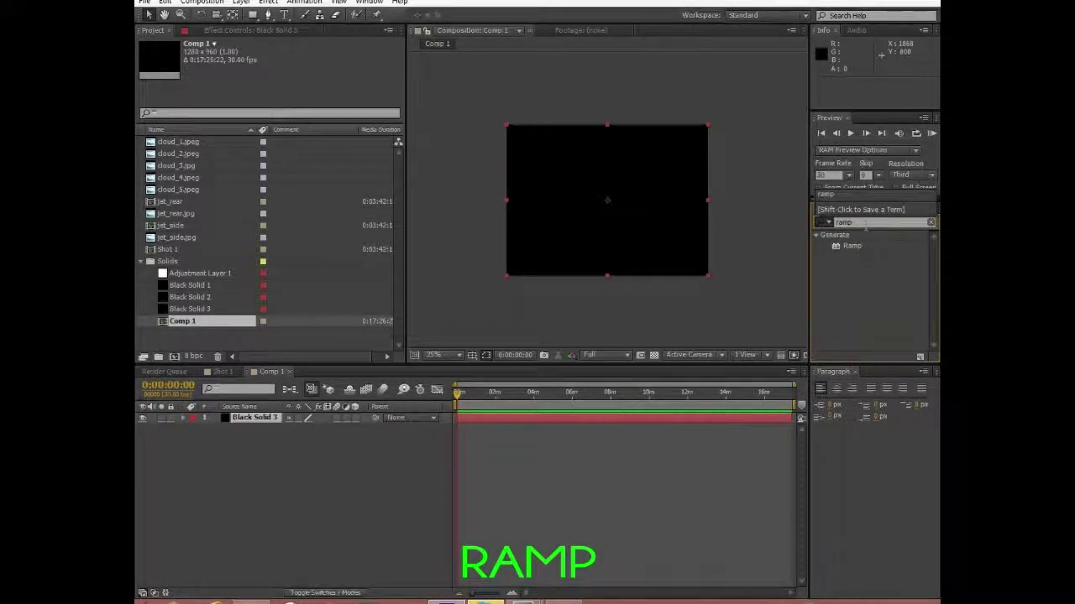
left_click_drag(858, 239, 621, 217)
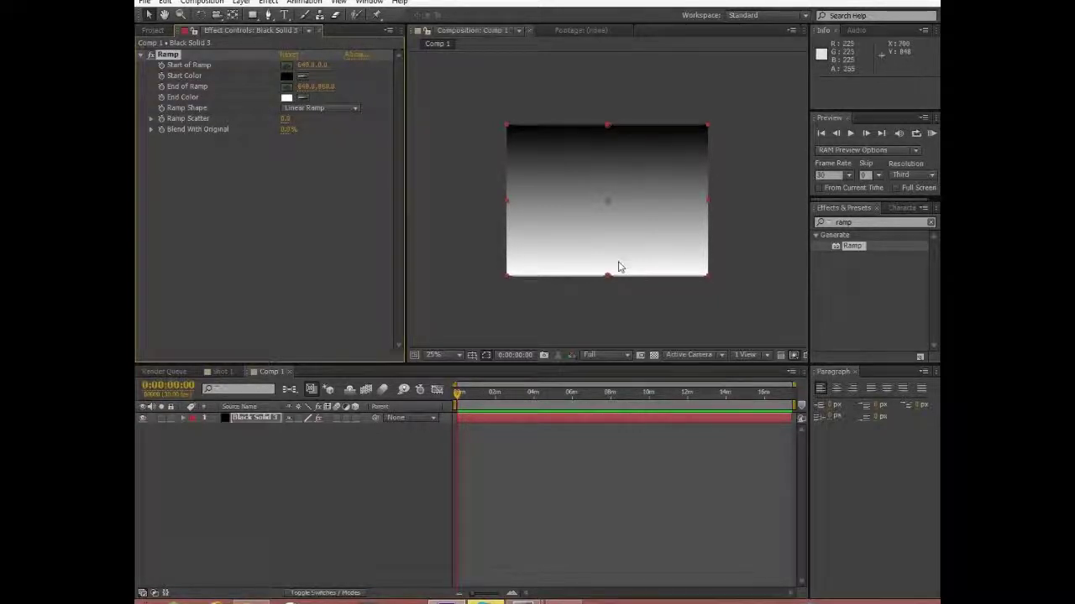
left_click(163, 31)
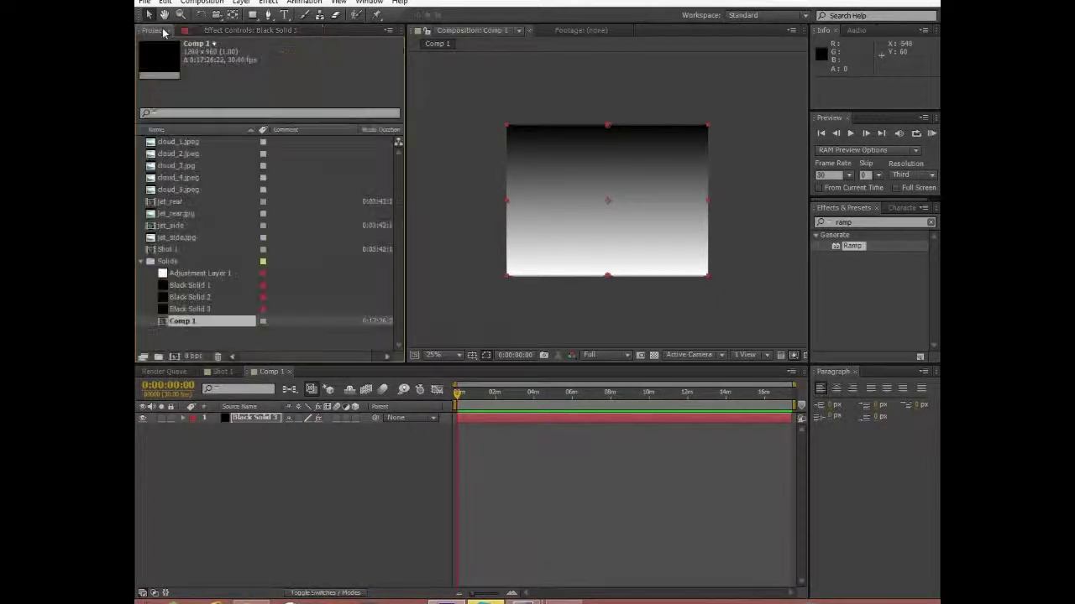
left_click(210, 31)
Examine the sky behind the jet in Shot 1 at 0:00:00:17, and return to Comp 1
left_click(223, 372)
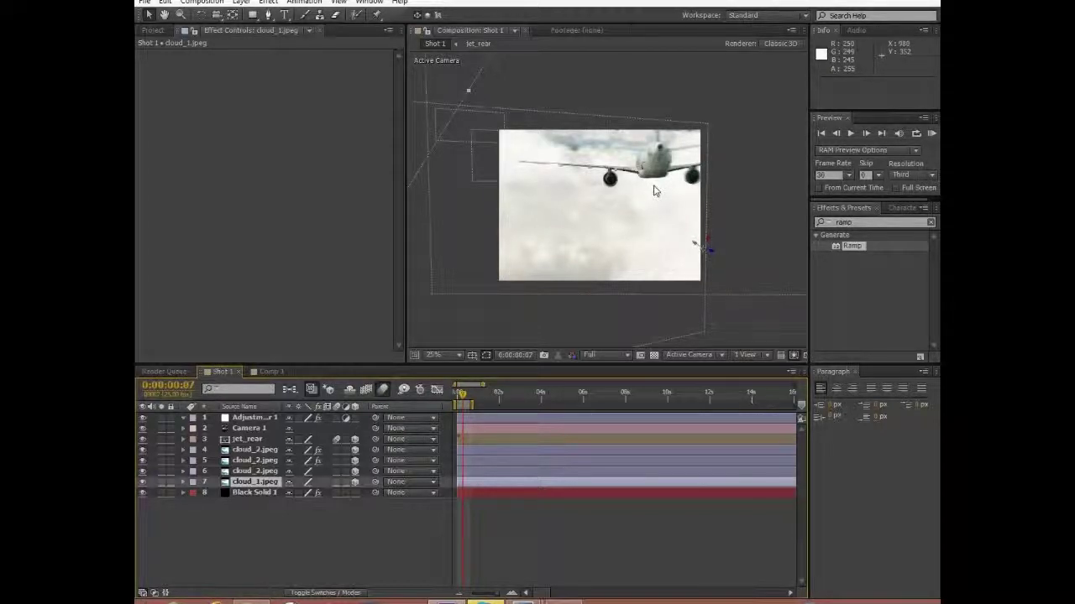
left_click_drag(462, 393, 472, 398)
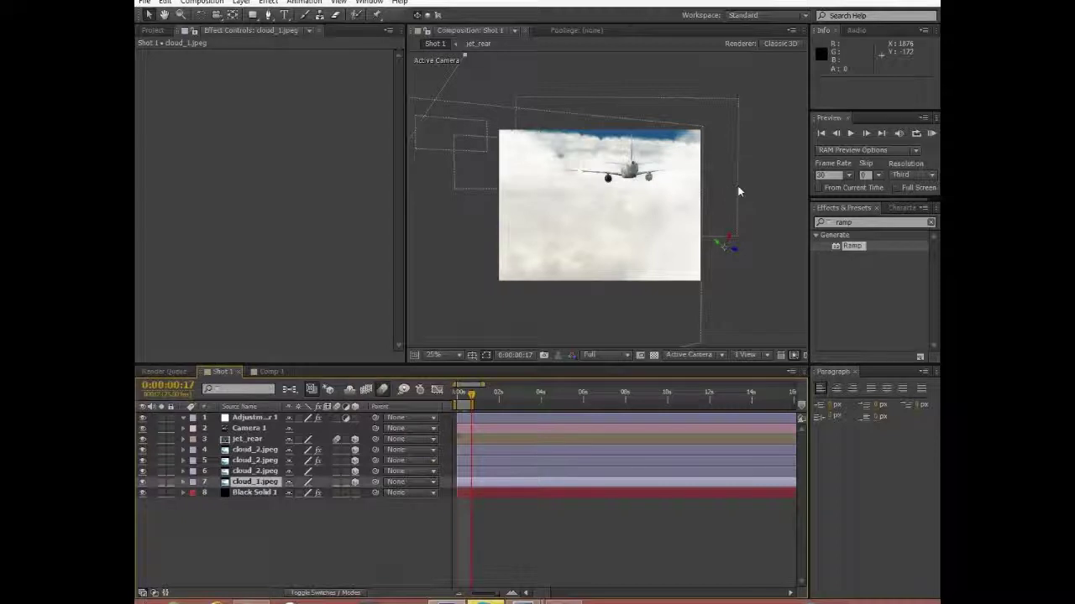
left_click(271, 372)
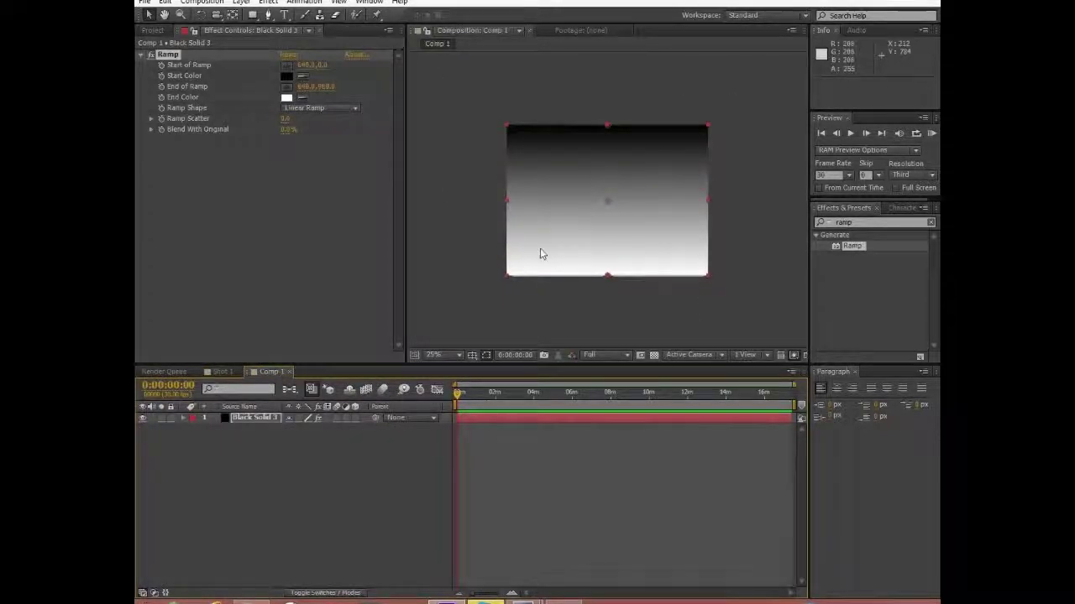
Set the Ramp effect's end color to a muted steel blue, hex 50718B
left_click(288, 99)
left_click_drag(540, 382, 547, 306)
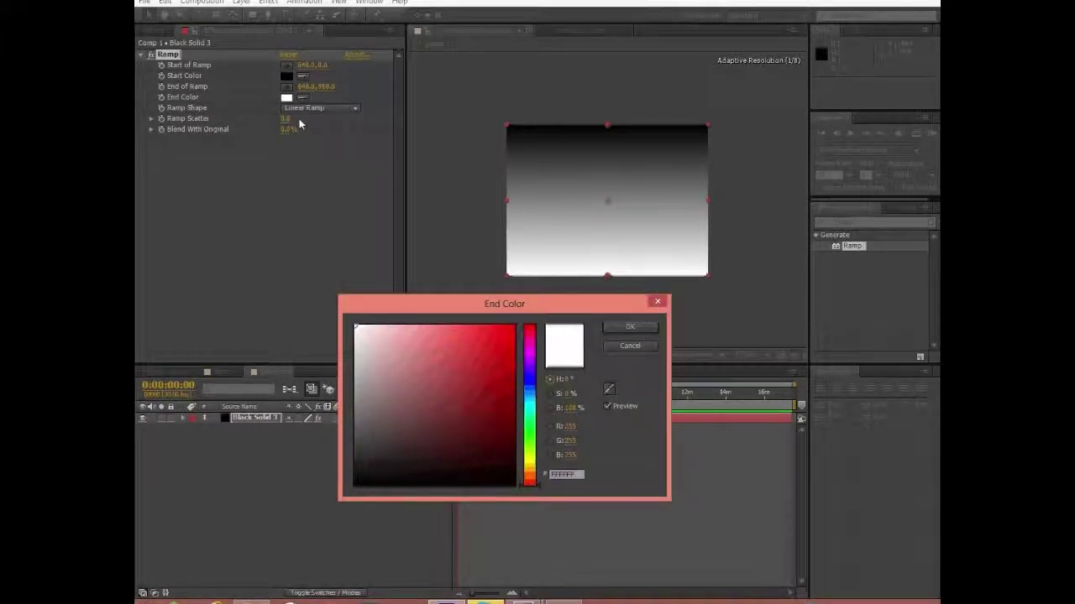
left_click(530, 394)
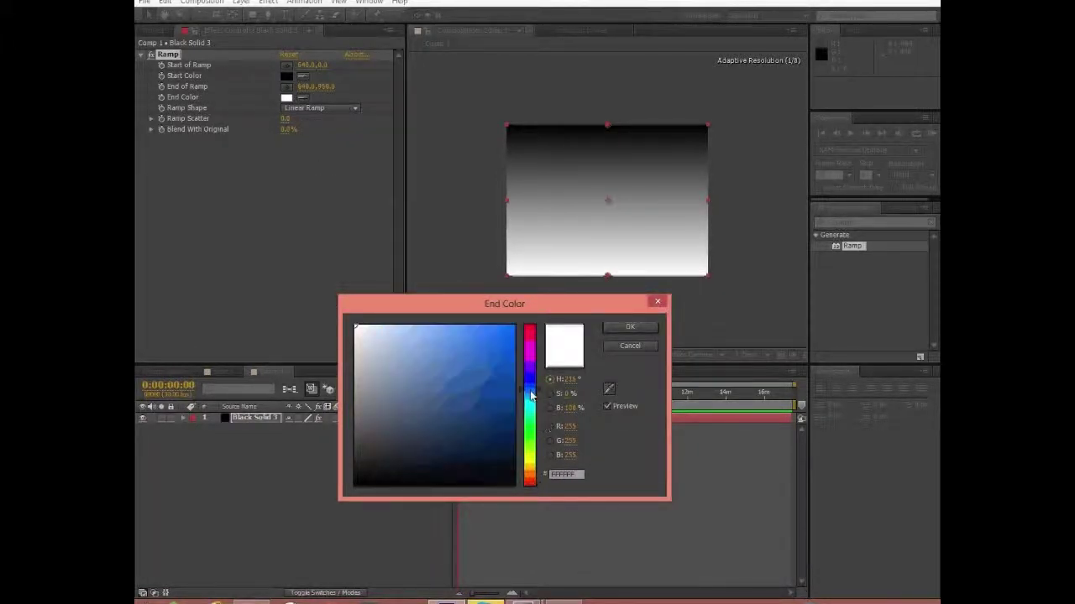
left_click(530, 394)
left_click_drag(495, 400, 426, 397)
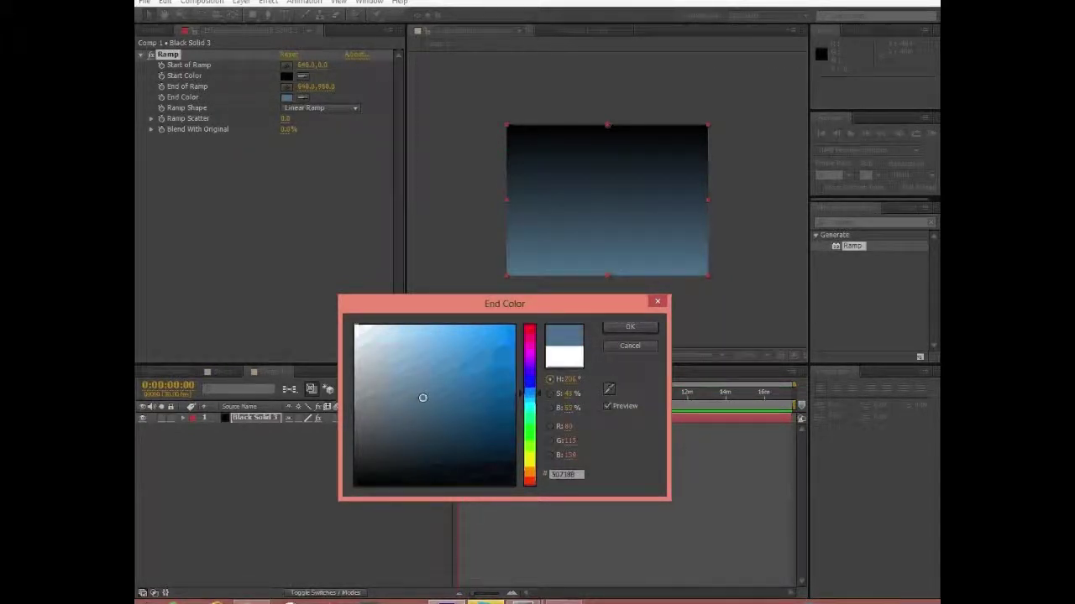
left_click(621, 334)
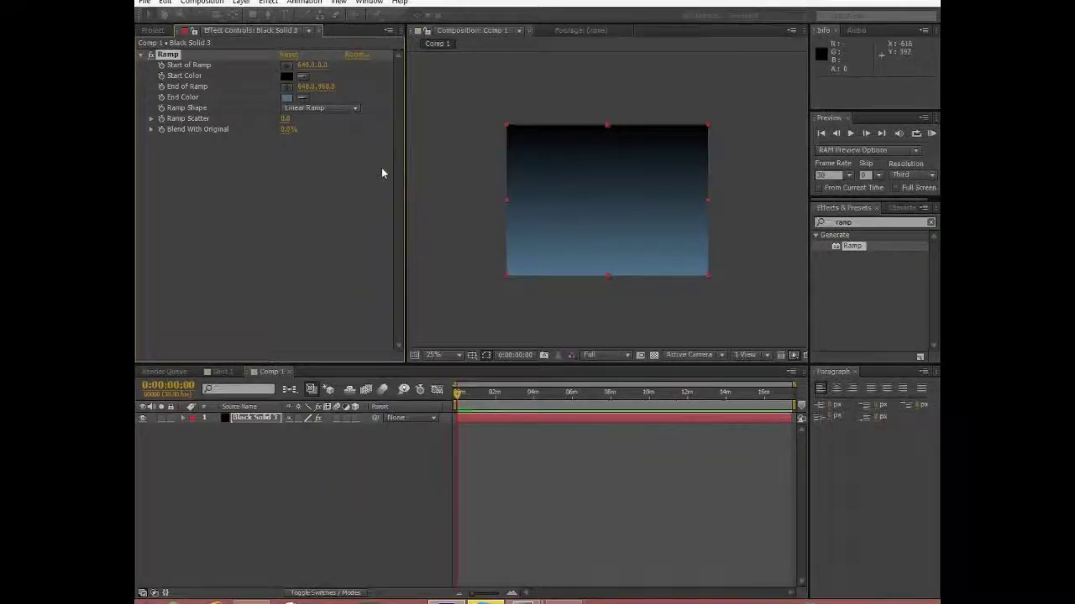
Set the Ramp effect's start color to a deep navy blue
left_click(286, 76)
left_click(529, 387)
left_click(458, 444)
left_click_drag(459, 444, 451, 450)
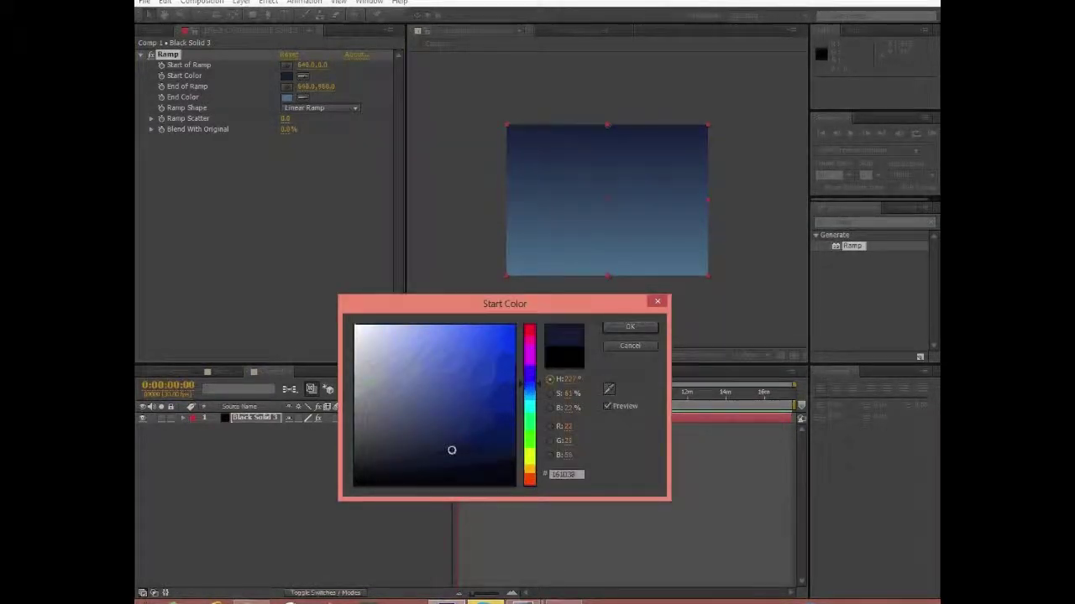
left_click(463, 386)
mouse_move(464, 387)
left_mouse_down()
mouse_move(448, 410)
mouse_move(475, 424)
left_mouse_up()
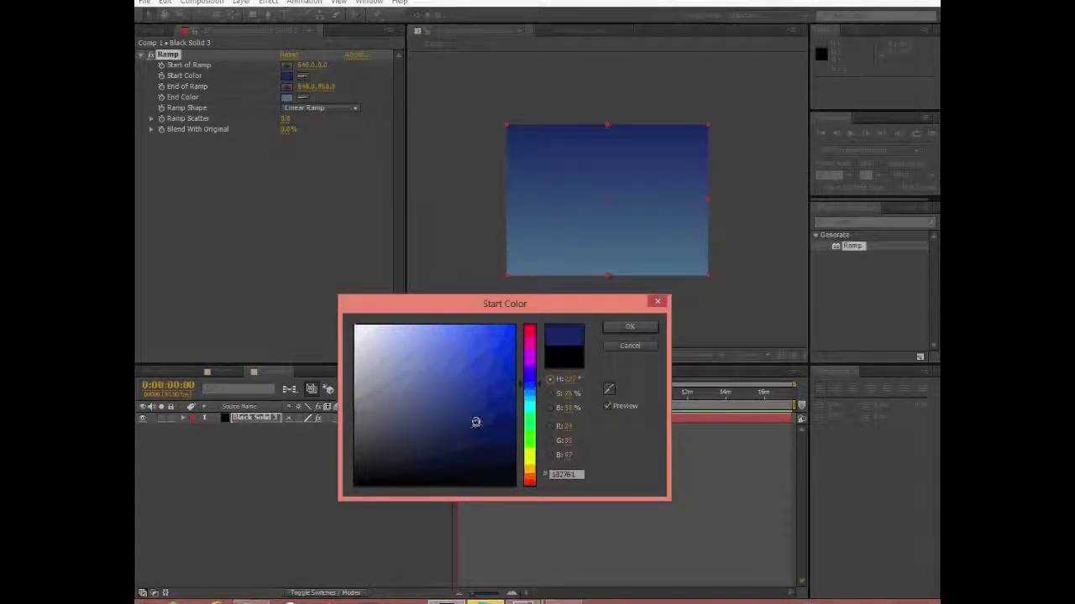
left_click(628, 327)
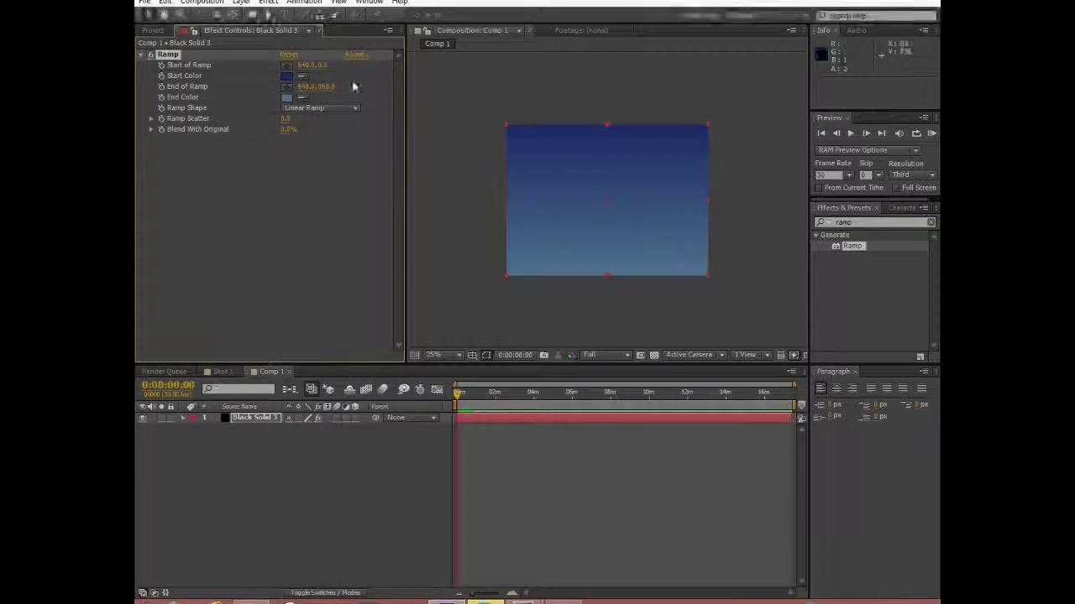
Tilt the gradient diagonally by placing the end of the ramp at about 540, 952 and its start at about 840, 32
left_click(286, 87)
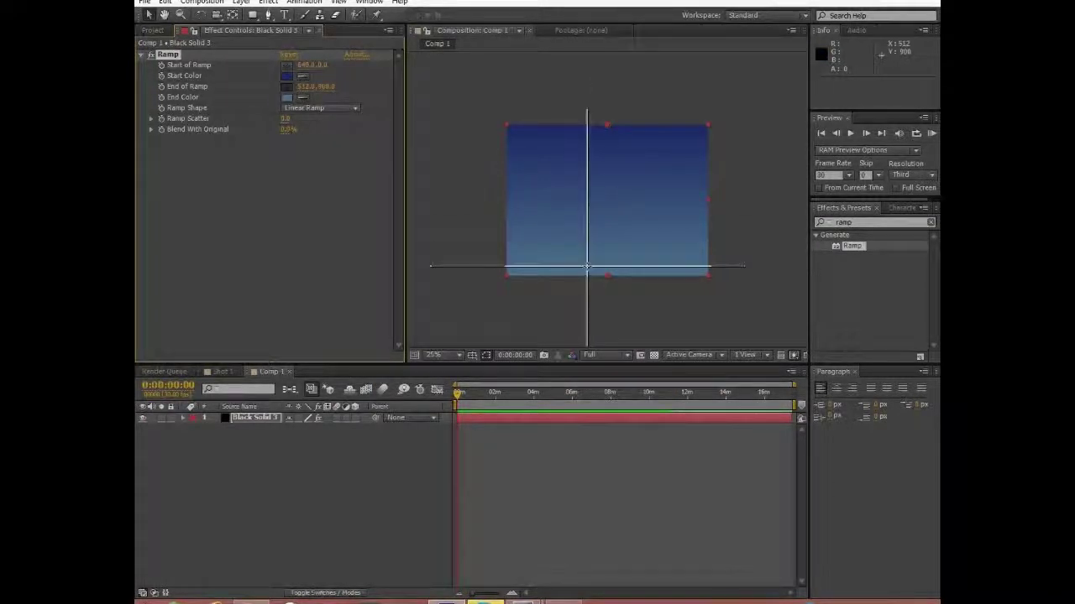
left_click(587, 267)
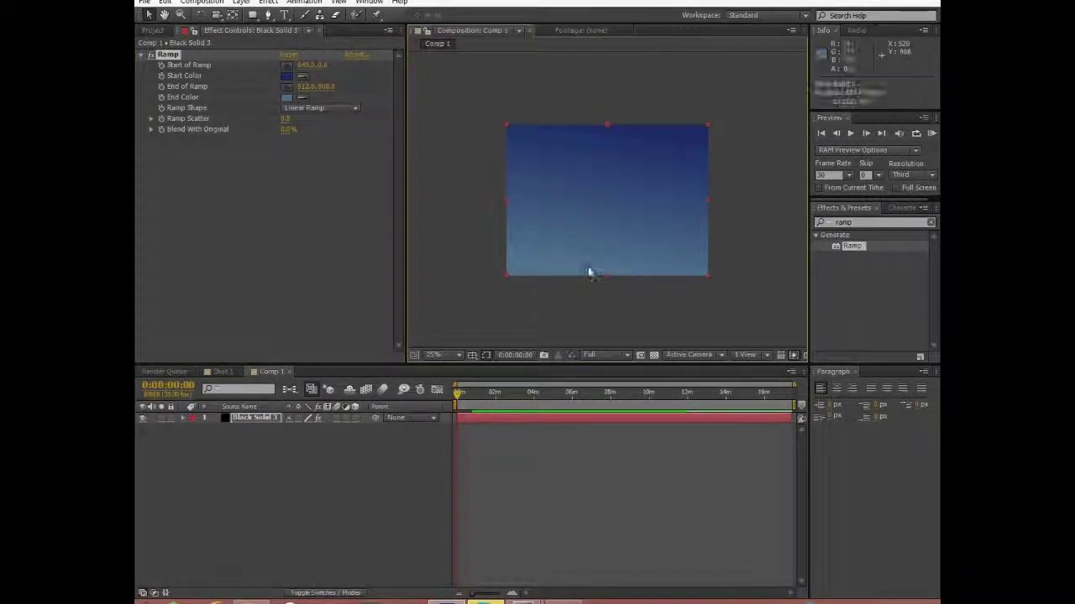
left_click(286, 64)
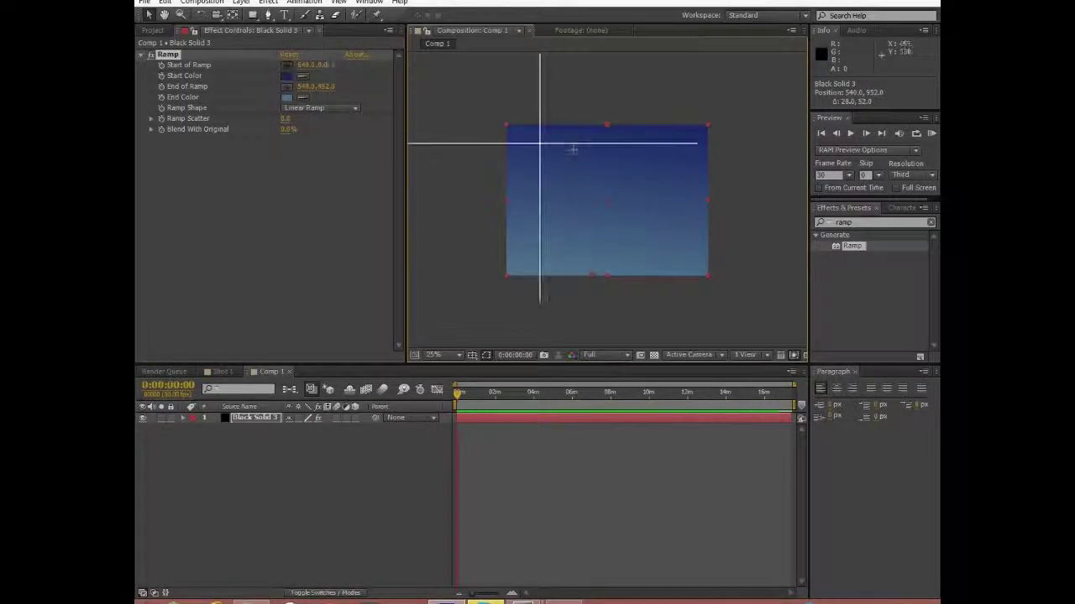
left_click(649, 129)
left_click_drag(641, 133, 635, 133)
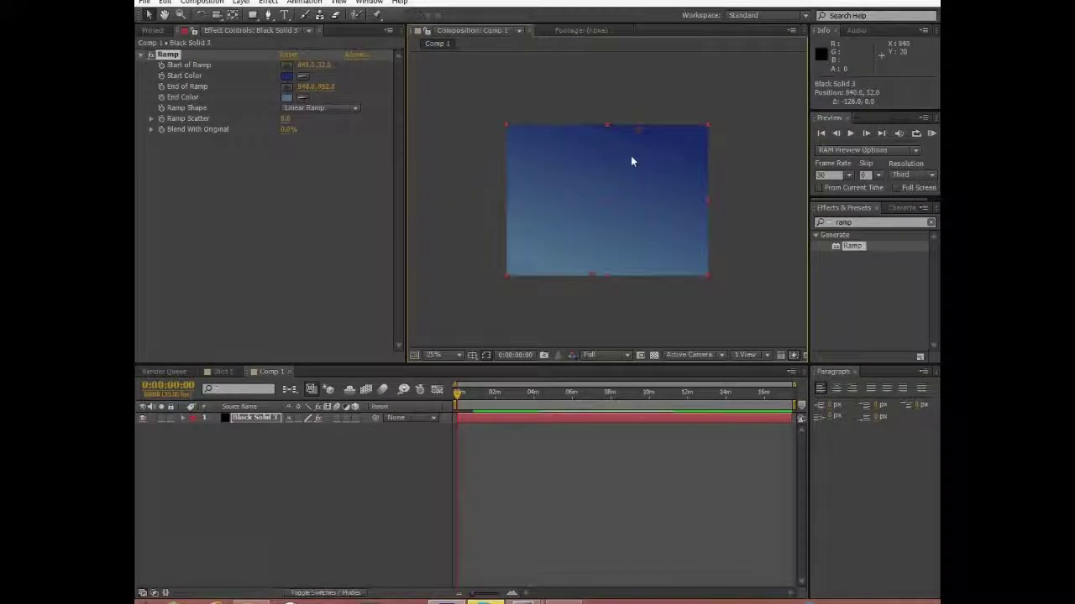
left_click(395, 560)
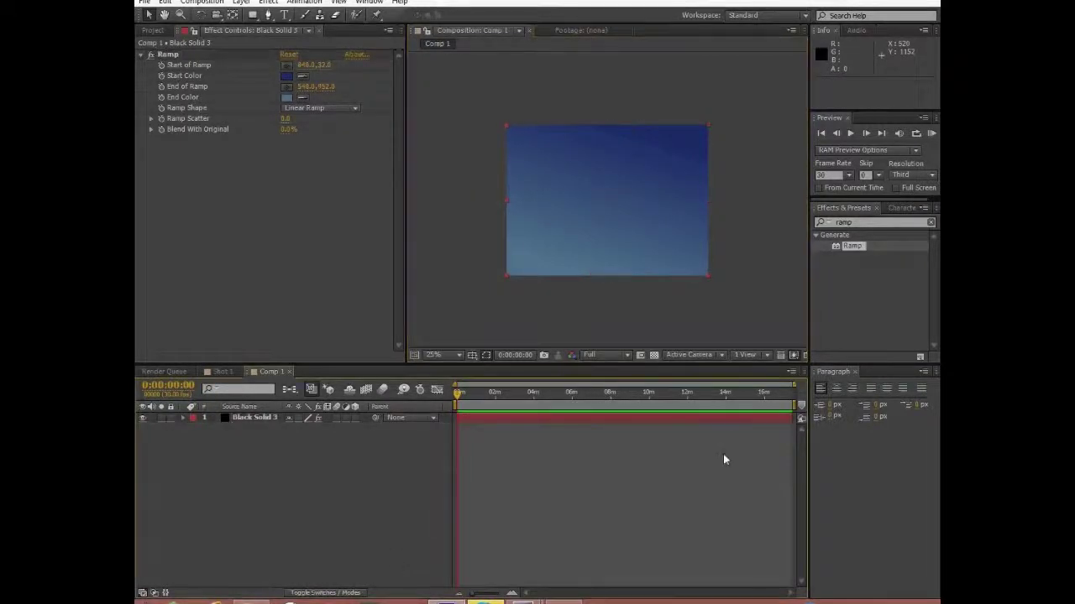
Compare the jet_side.jpg and jet_rear.jpg images, and add jet_rear.jpg to Comp 1 above the gradient solid
left_click(173, 31)
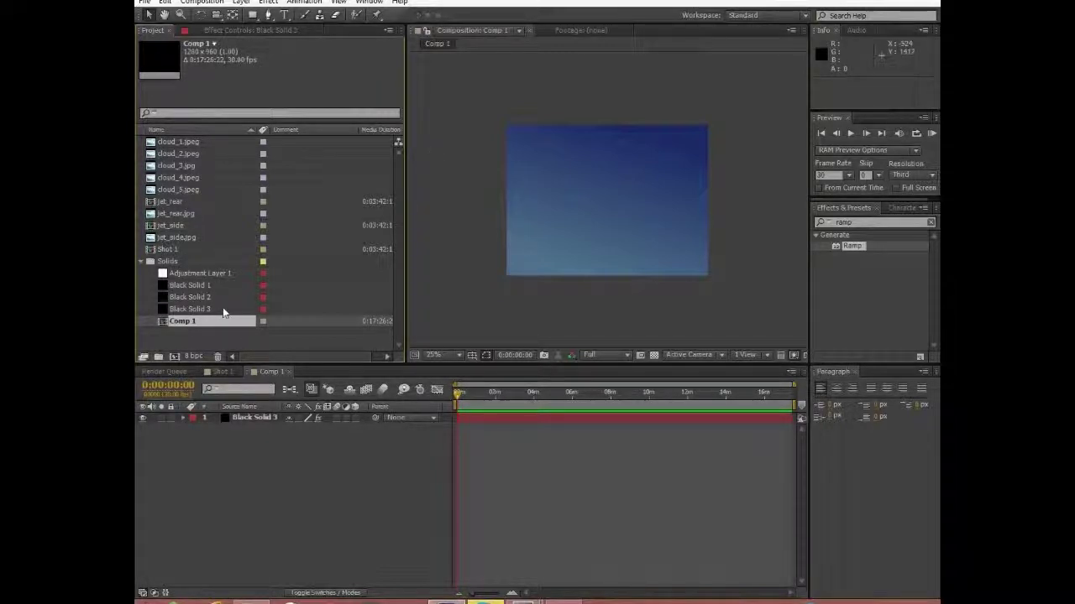
left_click(178, 240)
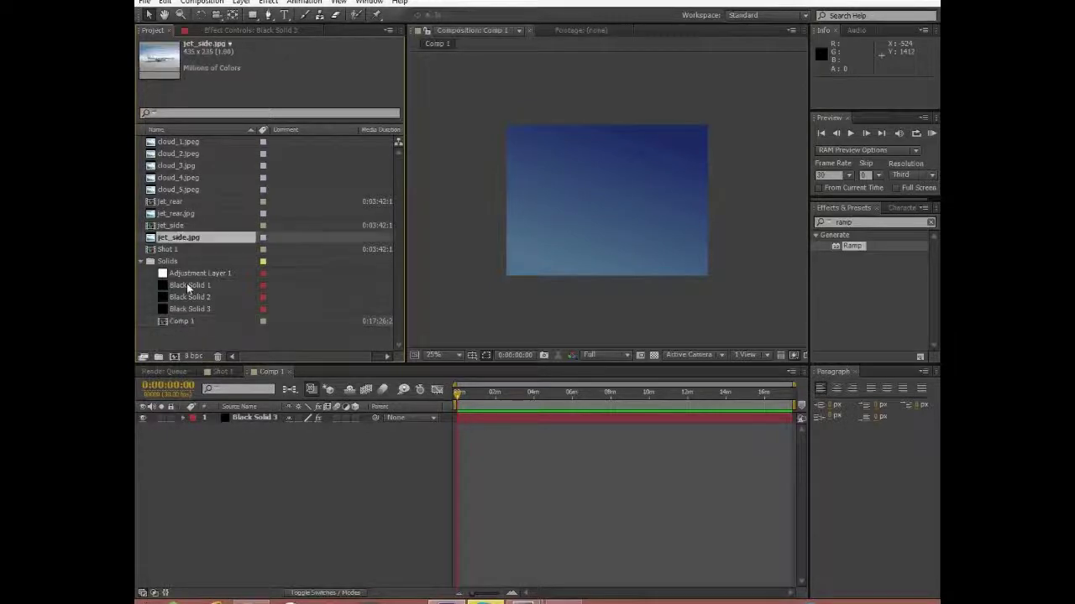
left_click(175, 213)
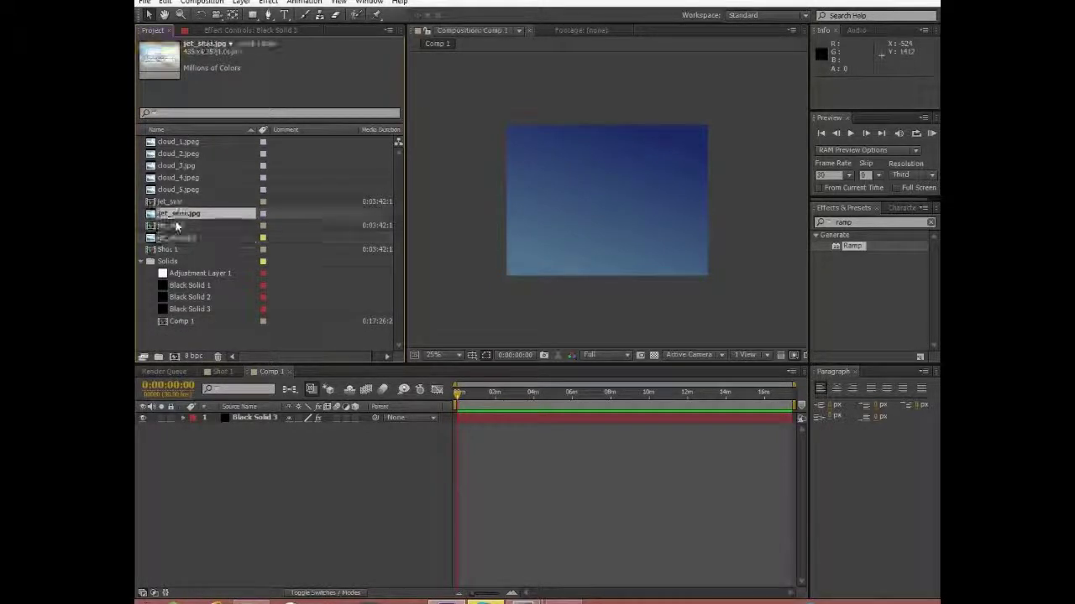
left_click(175, 239)
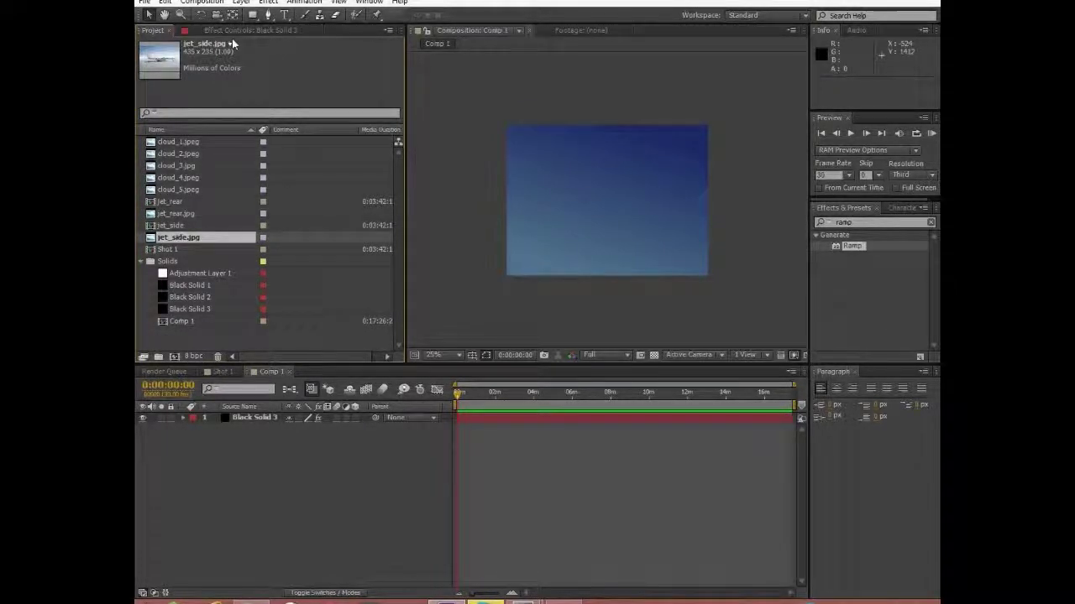
left_click(221, 213)
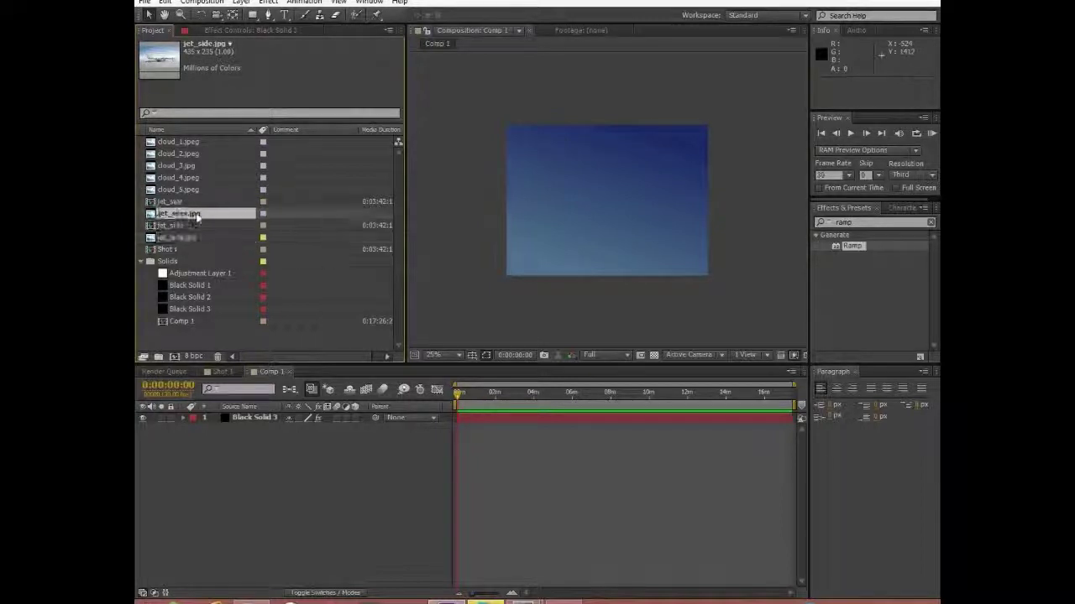
left_click_drag(197, 215, 236, 417)
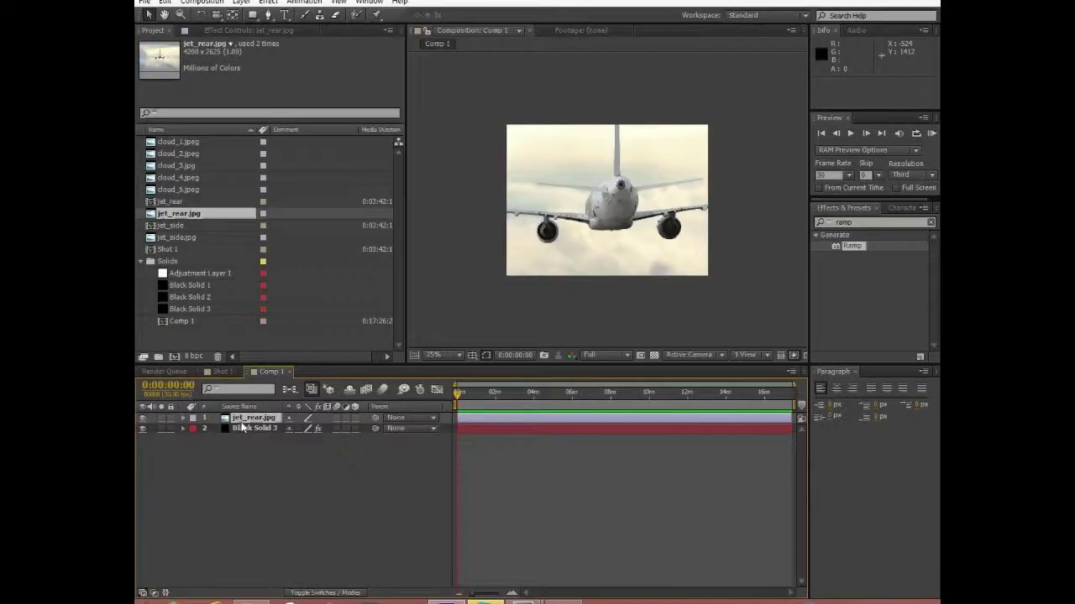
Examine the jet_rear.jpg image in Comp 1 up close, checking the fuselage, wing and engine edges against its cloudy background
scroll(604, 238, "up", 2)
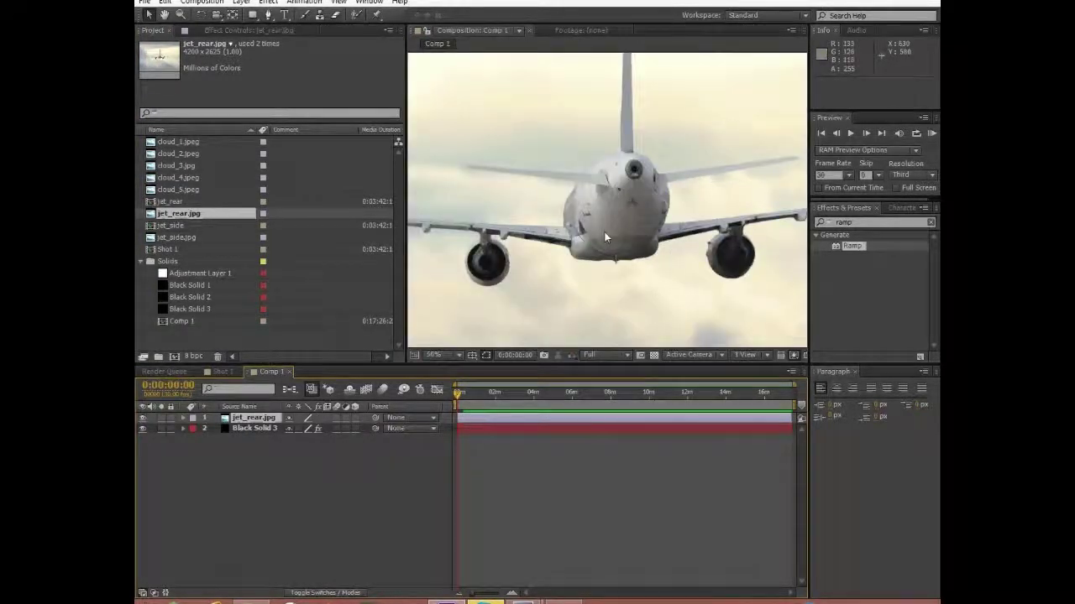
scroll(605, 238, "up", 4)
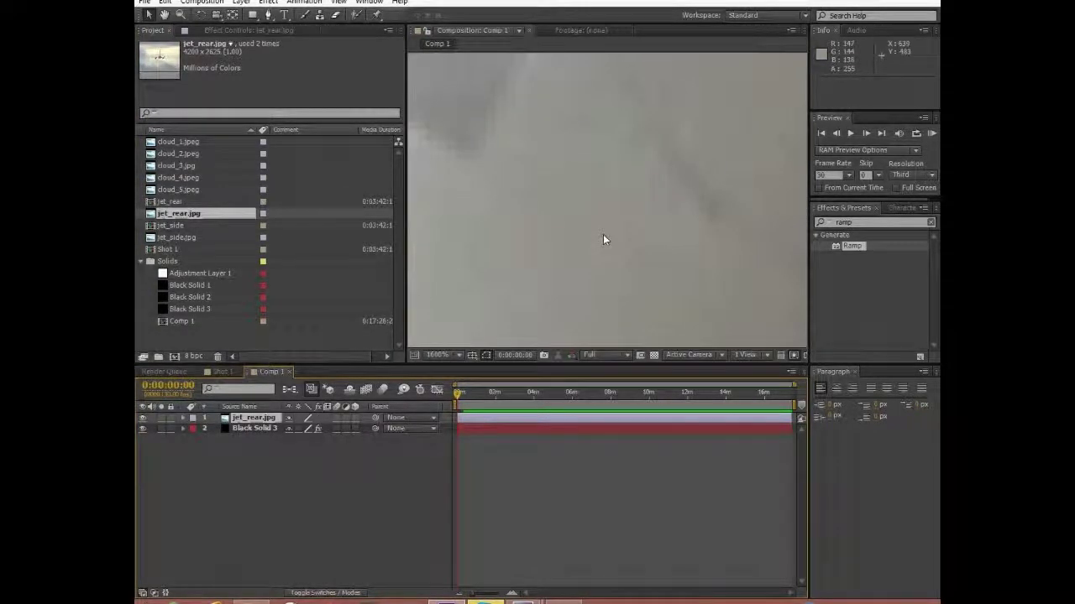
scroll(603, 234, "down", 2)
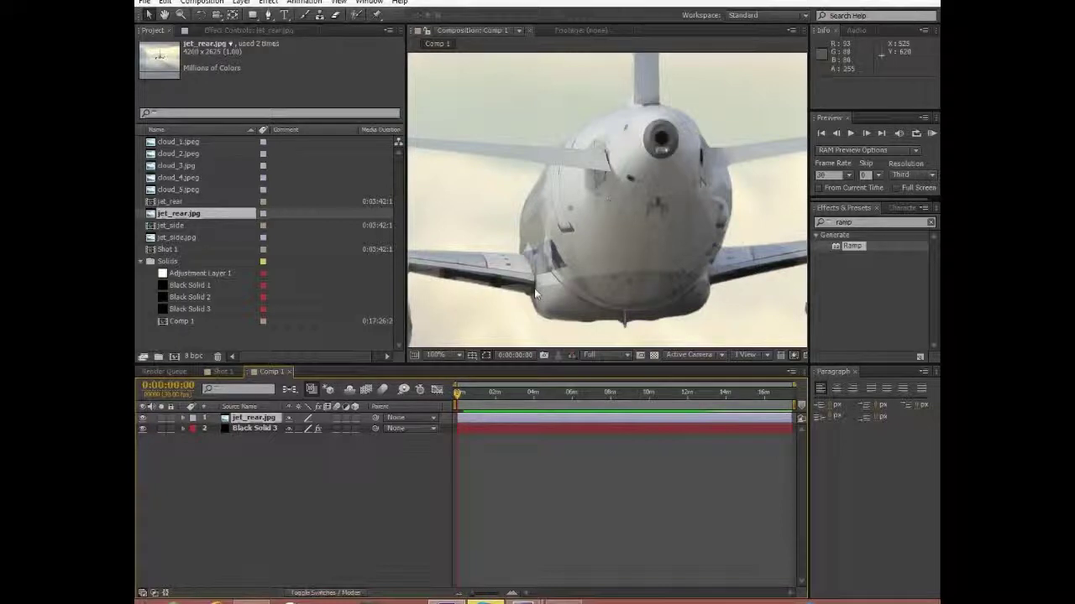
left_click_drag(534, 288, 657, 252)
left_click_drag(482, 275, 625, 233)
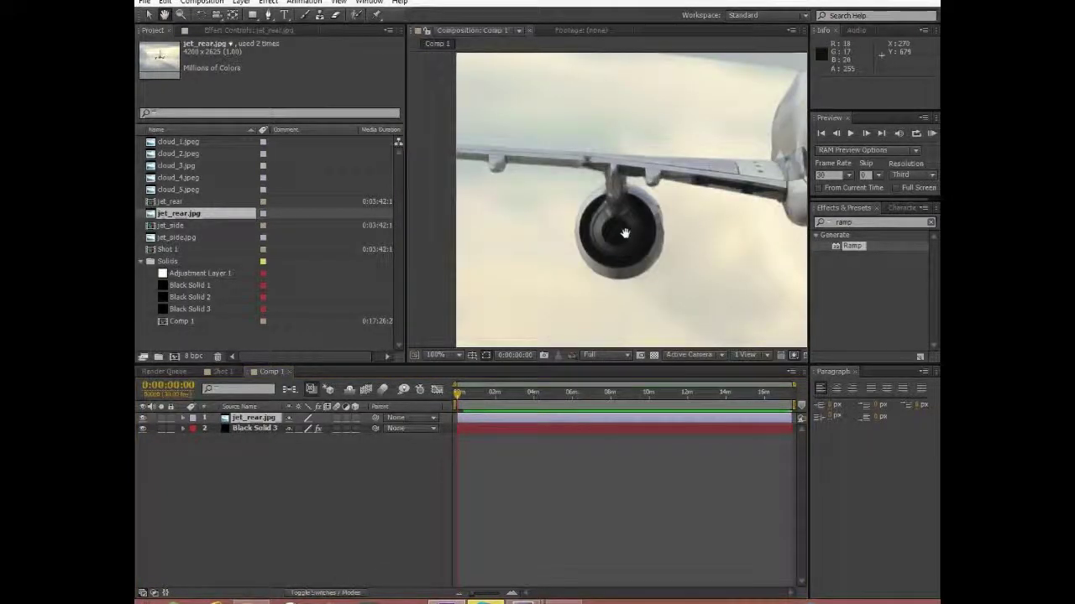
scroll(624, 234, "up", 3)
scroll(624, 233, "up", 1)
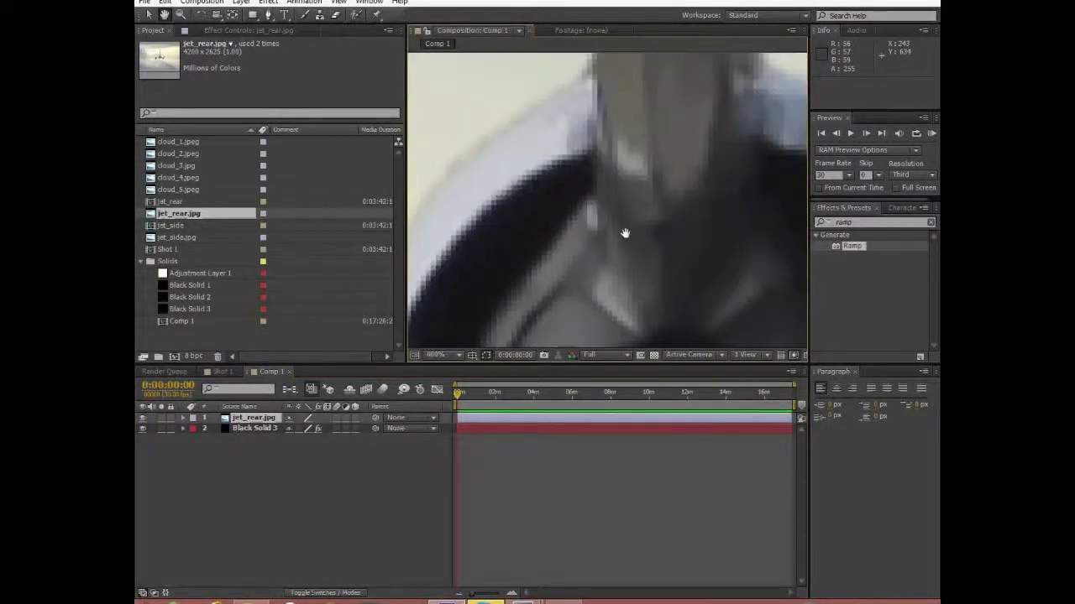
scroll(625, 234, "down", 2)
left_click_drag(790, 180, 633, 230)
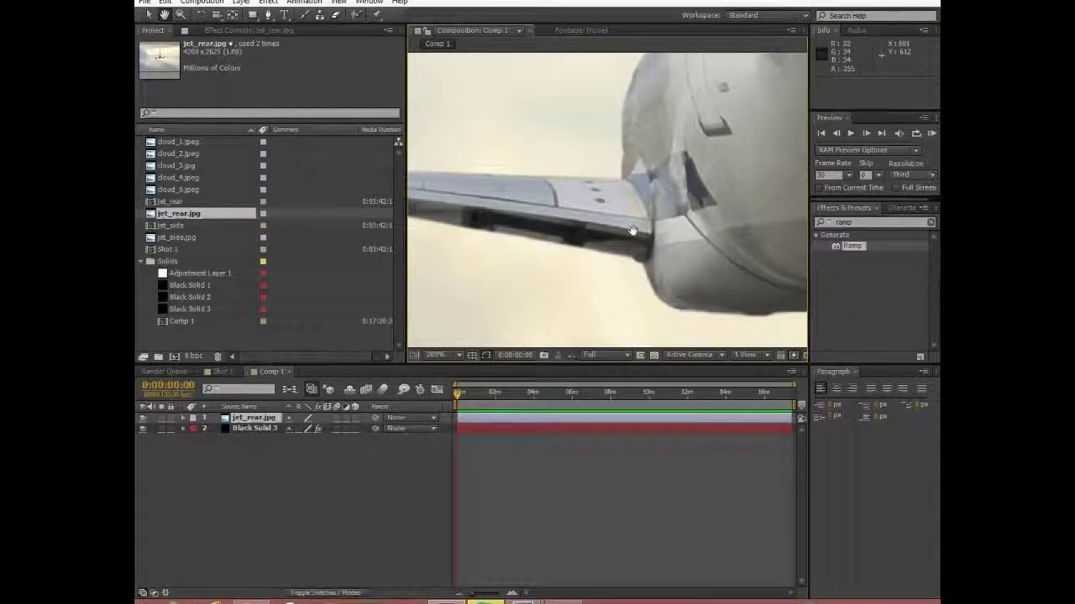
scroll(633, 230, "down", 3)
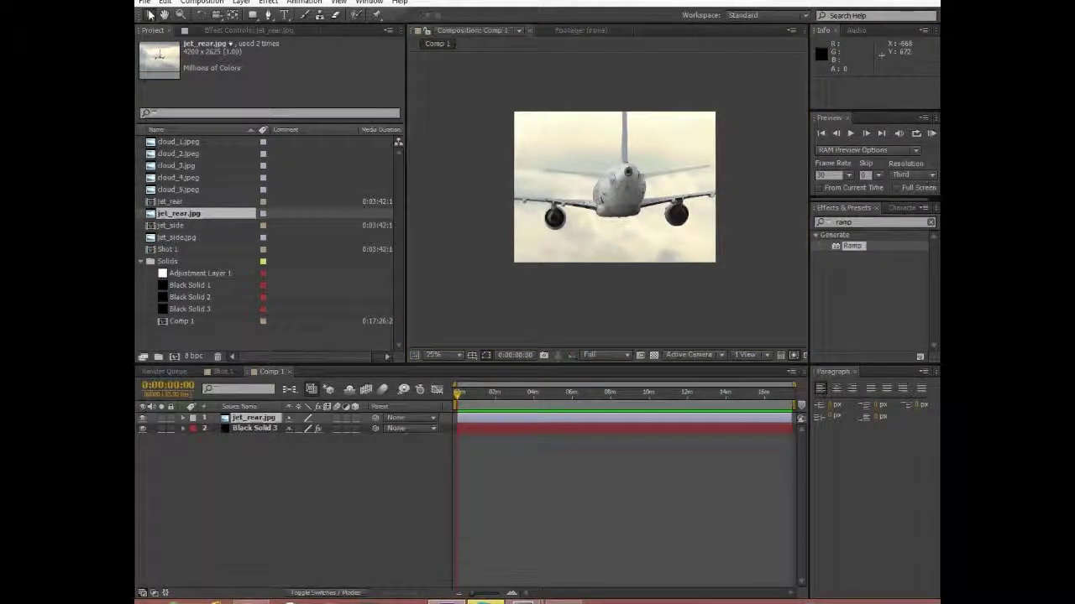
left_click(270, 428)
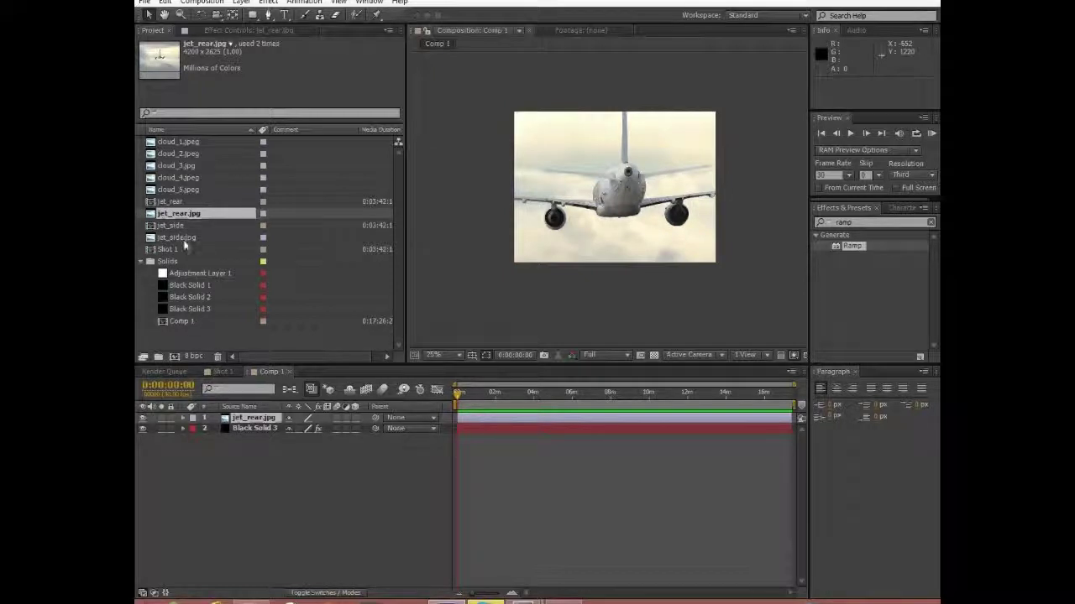
Open the jet_rear composition and examine the masks that cut the jet out of its background
left_click(177, 202)
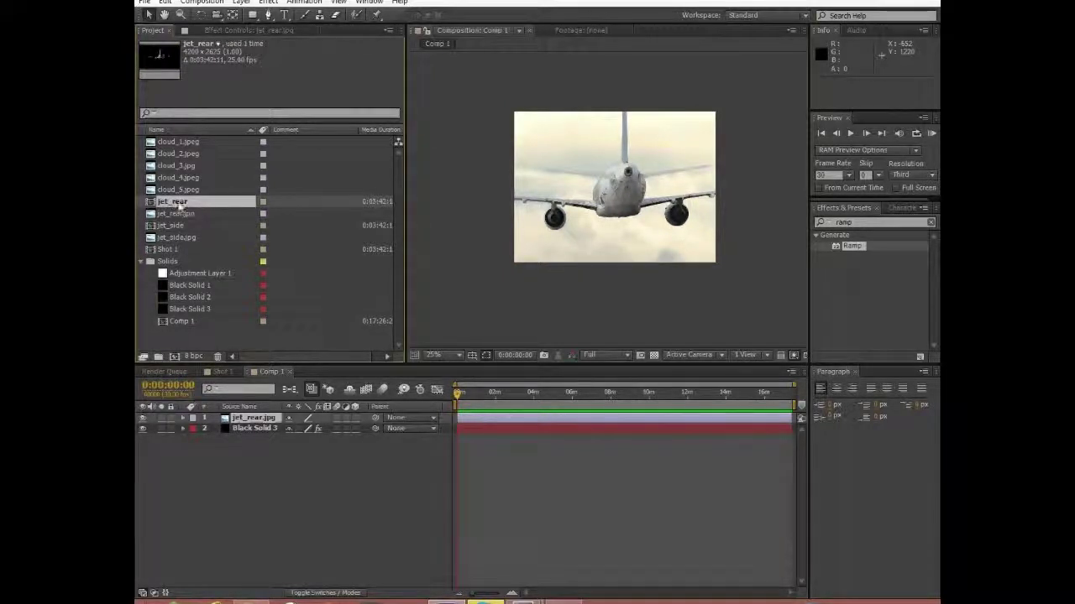
double_click(177, 202)
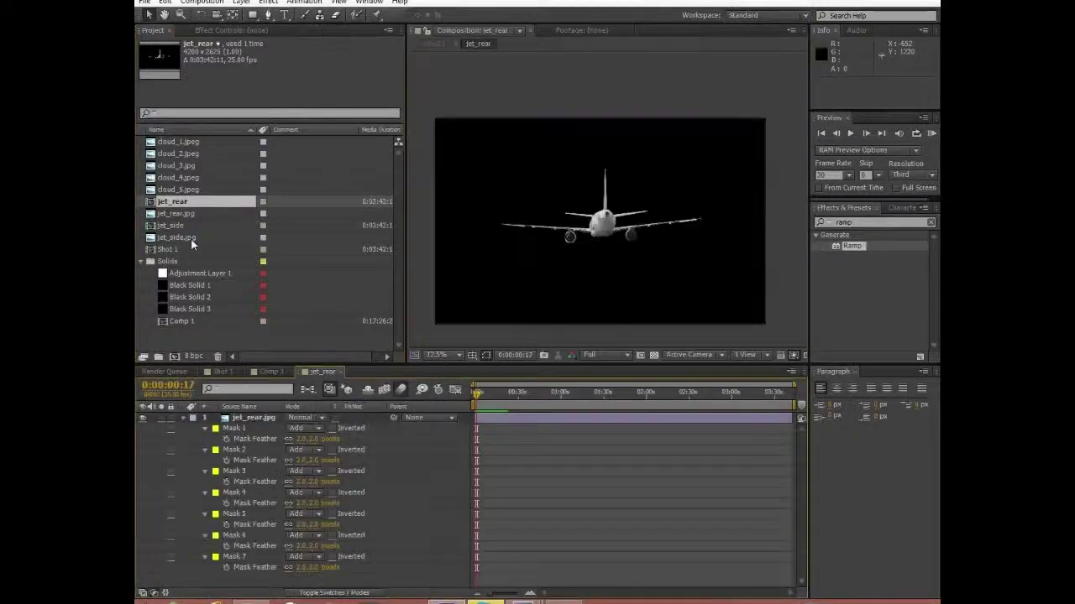
scroll(636, 239, "up", 2)
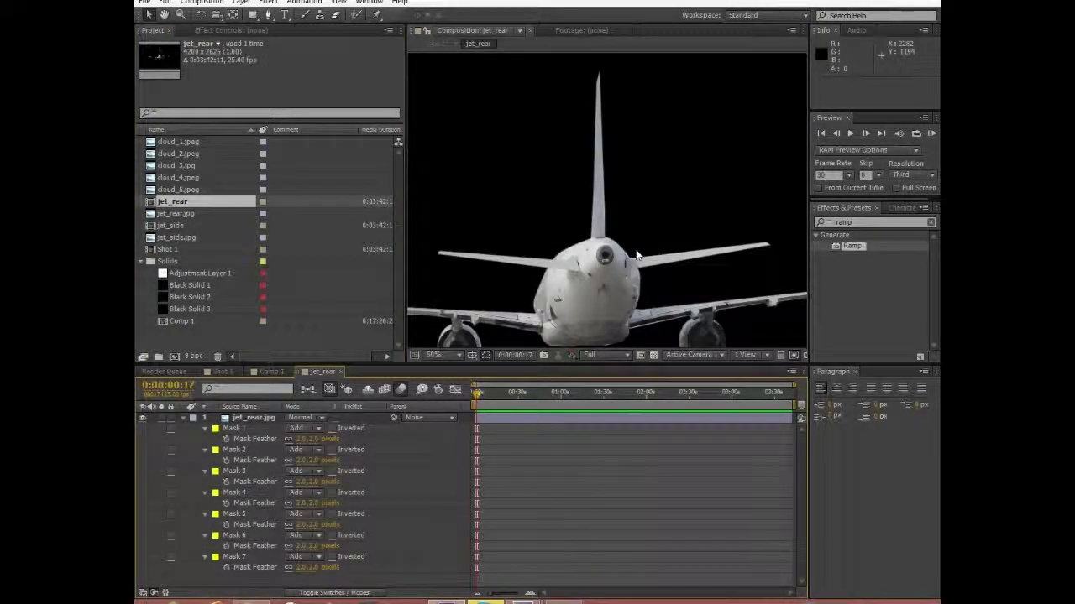
left_click(258, 429)
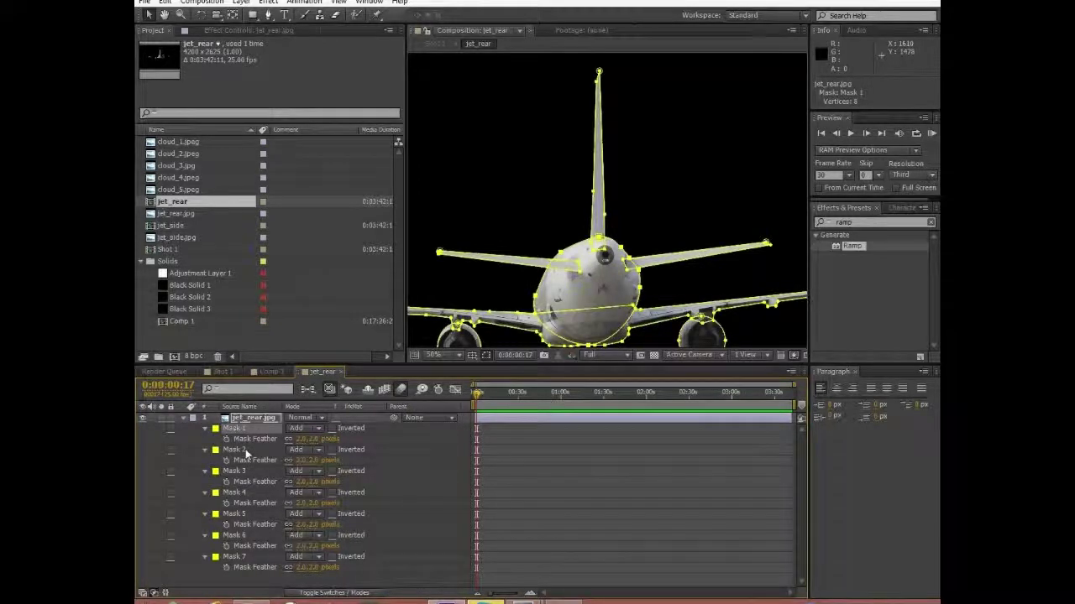
left_click(244, 451)
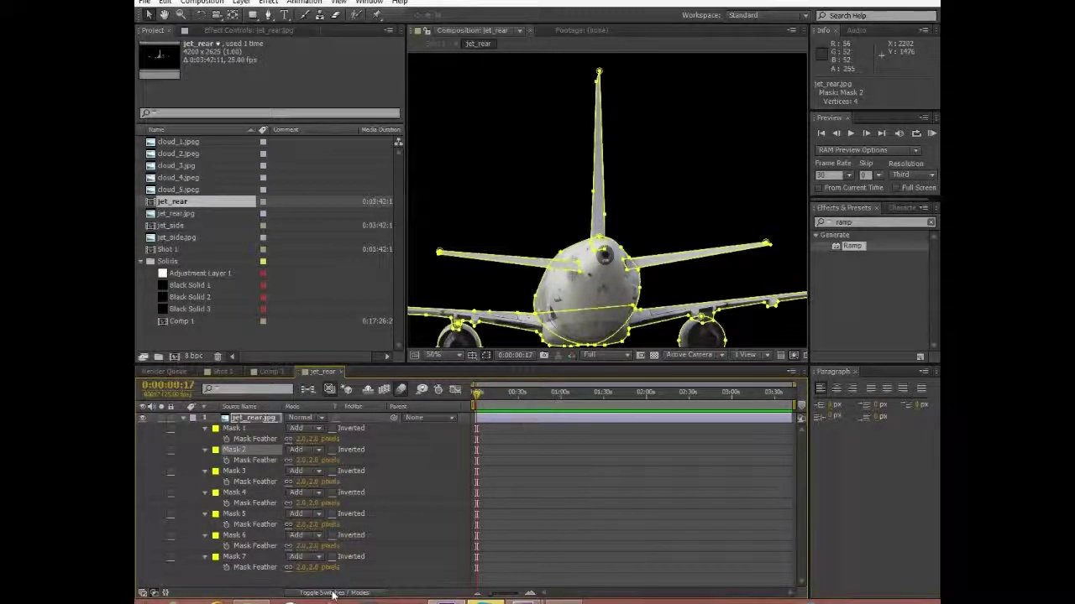
key("comma")
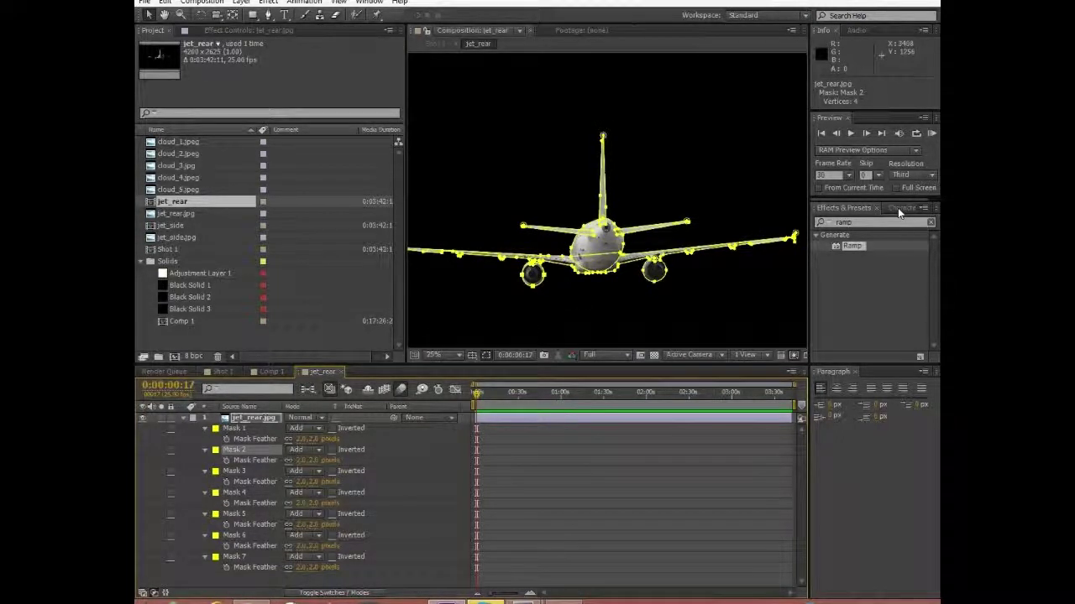
key("period")
key("period")
key("comma")
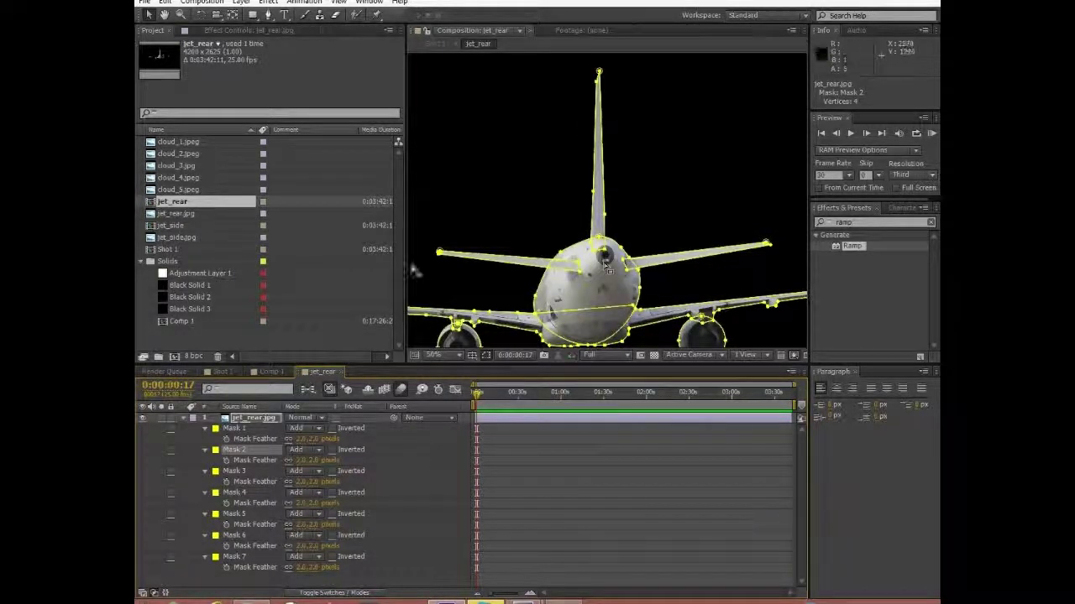
Return to Comp 1 and delete the unmasked jet_rear.jpg layer
left_click(270, 372)
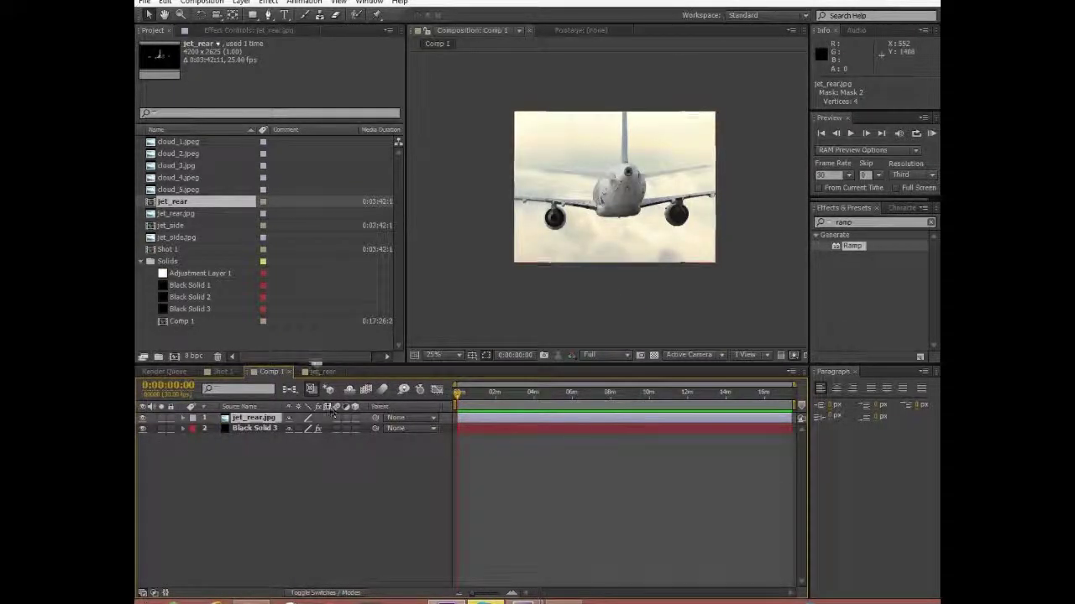
left_click(256, 429)
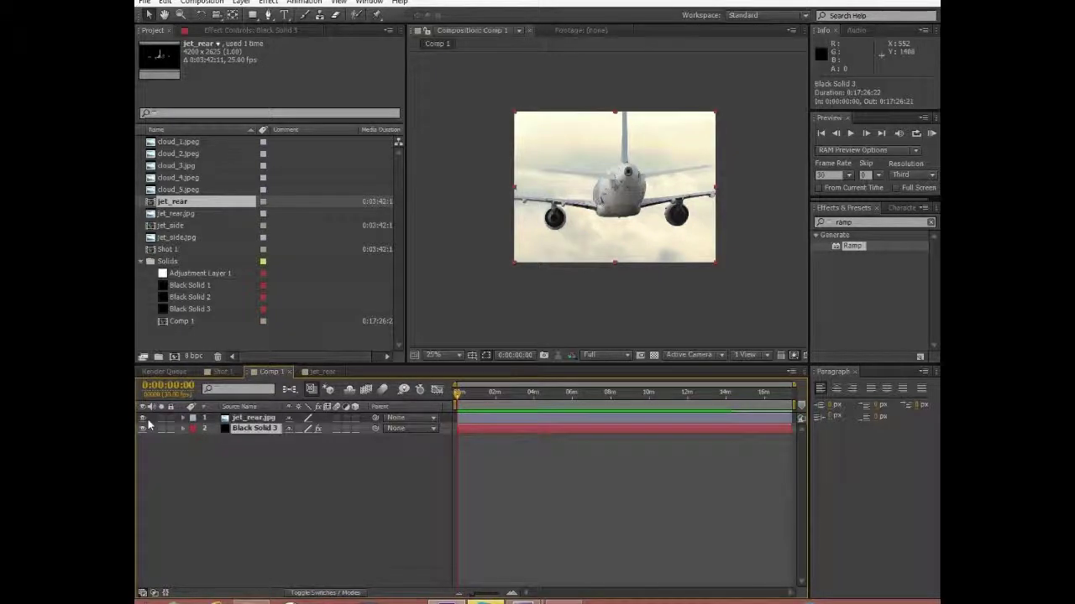
left_click(143, 418)
left_click(142, 418)
left_click(252, 418)
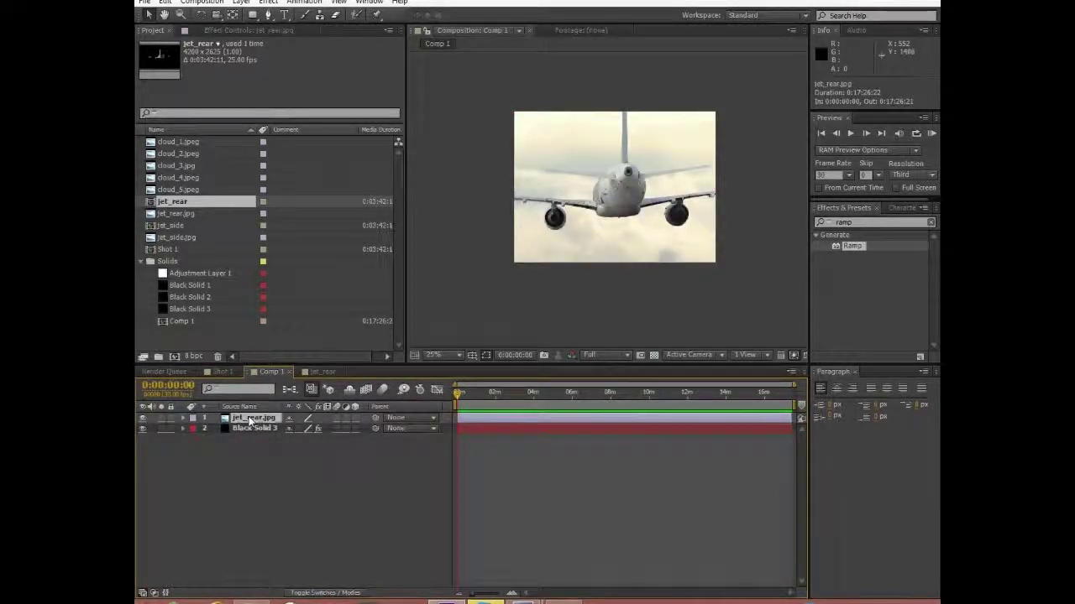
key("Delete")
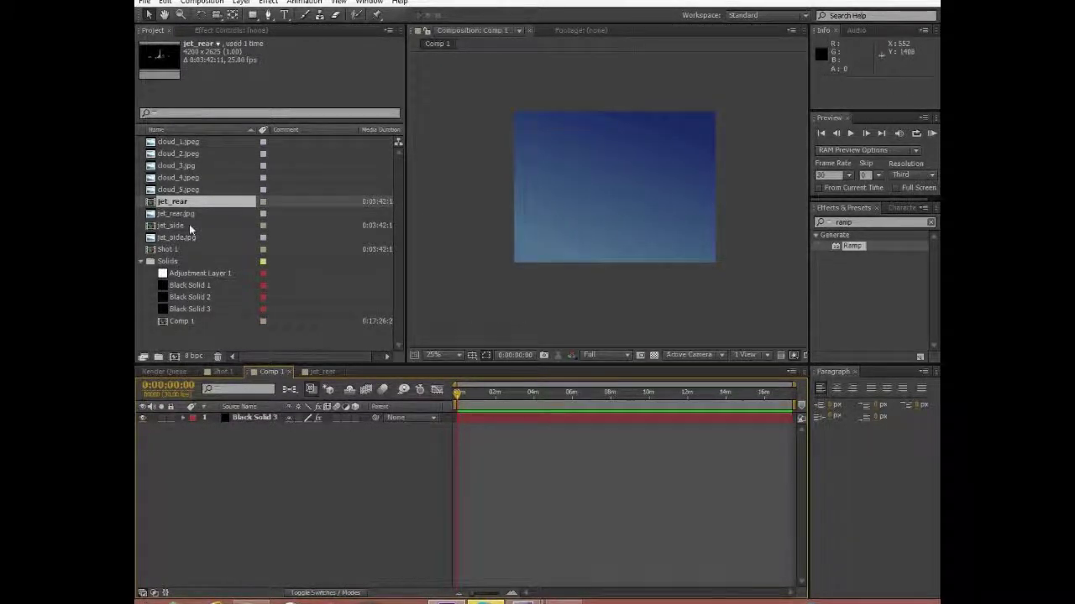
Add the masked jet_rear composition to Comp 1 above the gradient solid
left_click_drag(178, 208, 235, 418)
left_click_drag(211, 291, 229, 416)
scroll(623, 208, "up", 4)
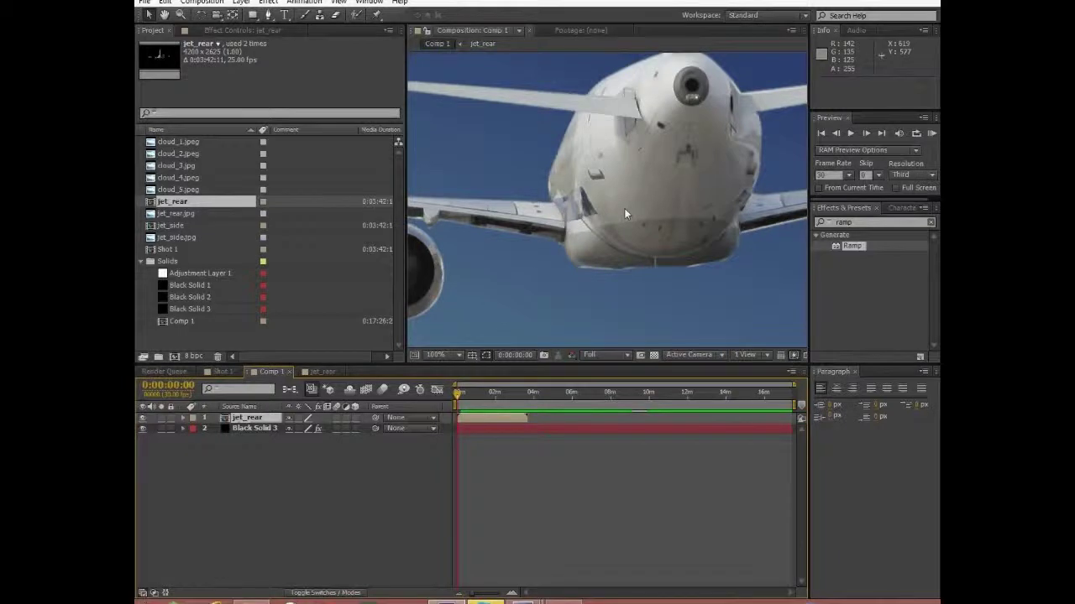
scroll(624, 208, "down", 4)
Scale the jet_rear layer down to 37% in Comp 1
left_click(265, 429)
key("s")
left_click_drag(319, 430, 259, 430)
scroll(594, 233, "up", 3)
scroll(595, 233, "down", 2)
scroll(594, 244, "up", 6)
scroll(594, 249, "down", 2)
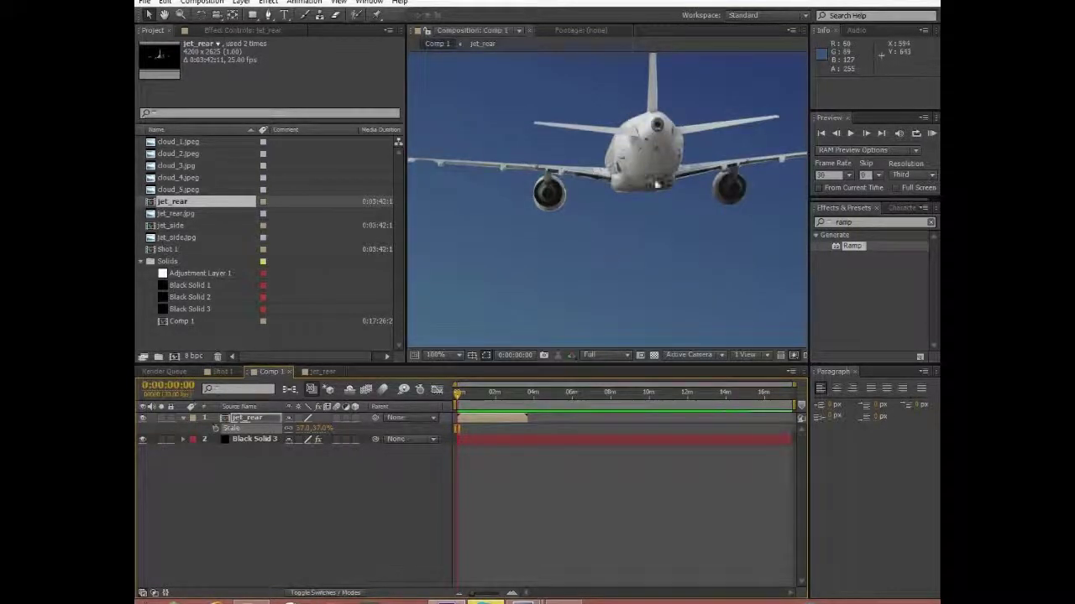
Compare the jet in Comp 1 with its masked version in the jet_rear composition and with the source jet images
left_click(260, 419)
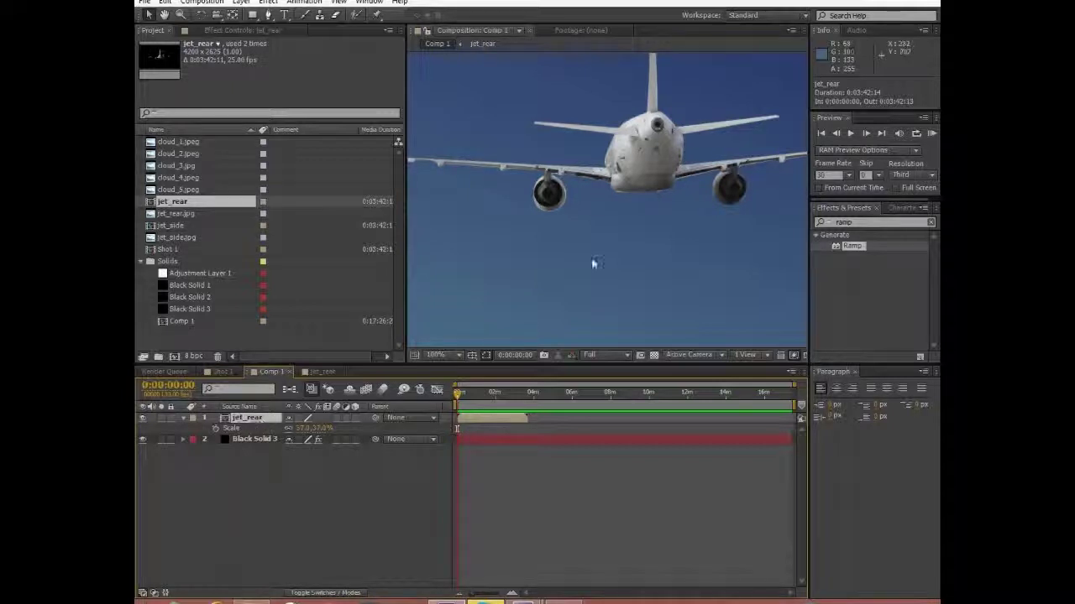
left_click(332, 371)
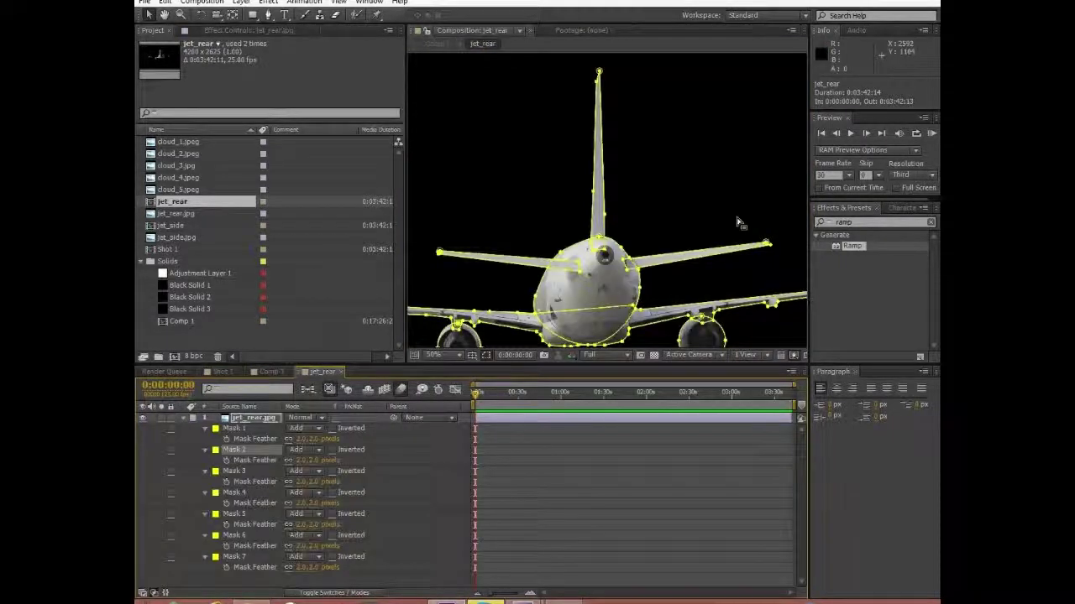
left_click(267, 371)
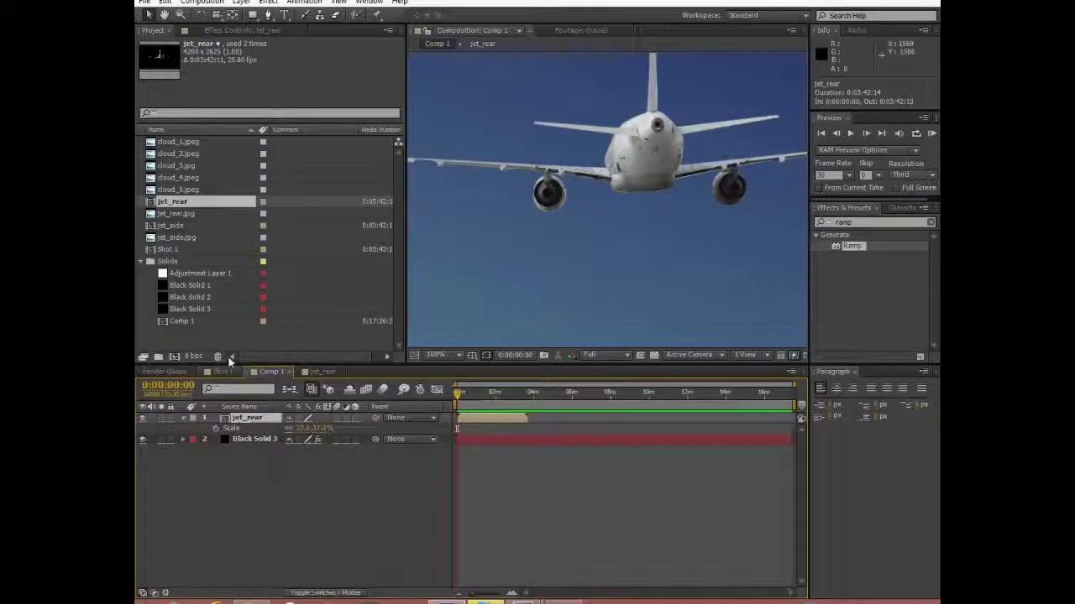
left_click(182, 238)
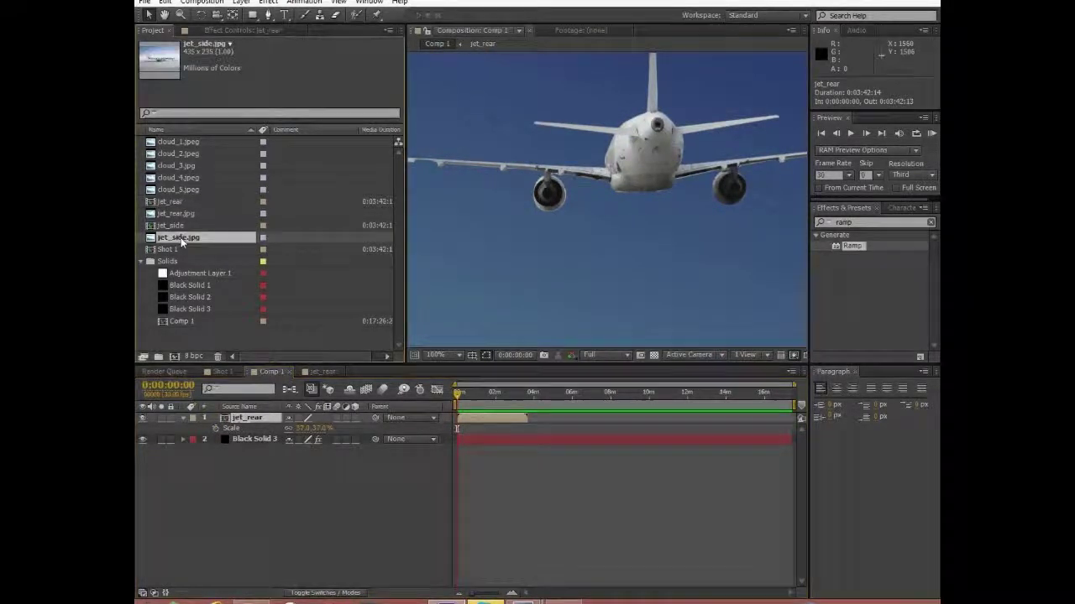
left_click(176, 213)
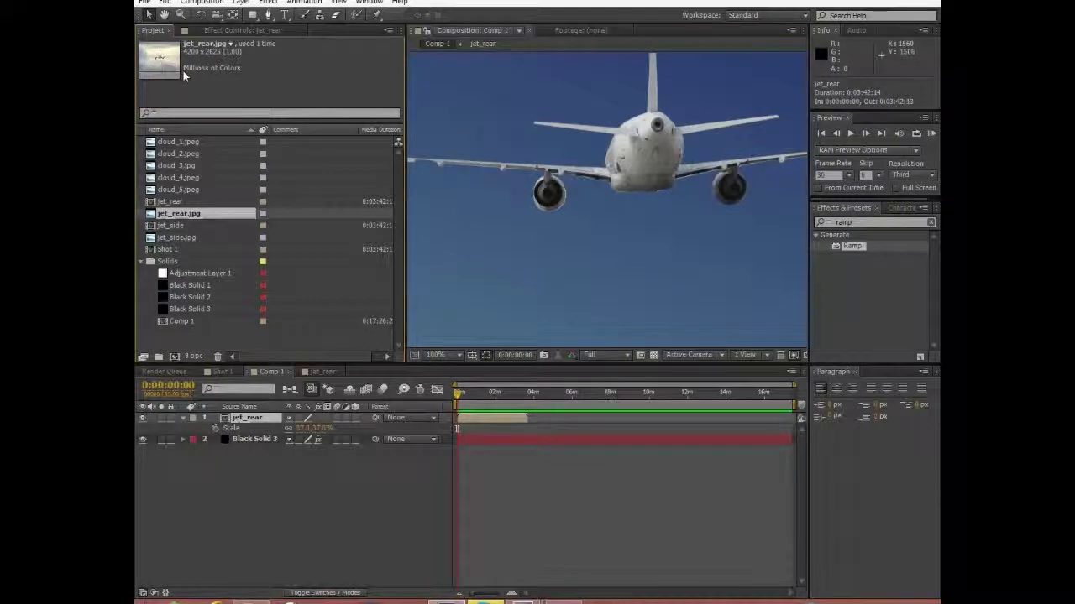
left_click(304, 373)
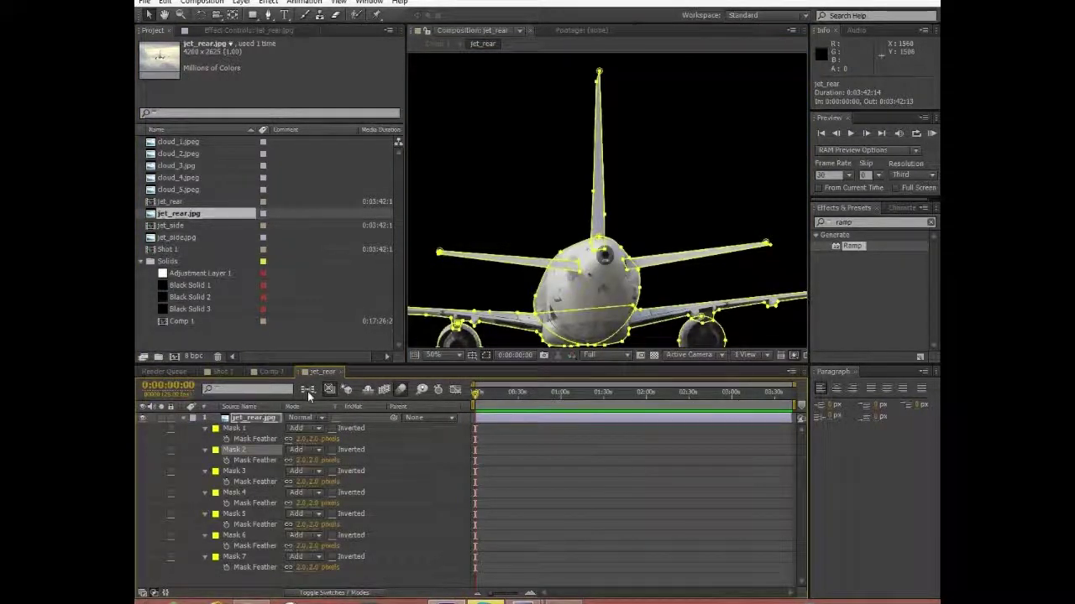
left_click(270, 372)
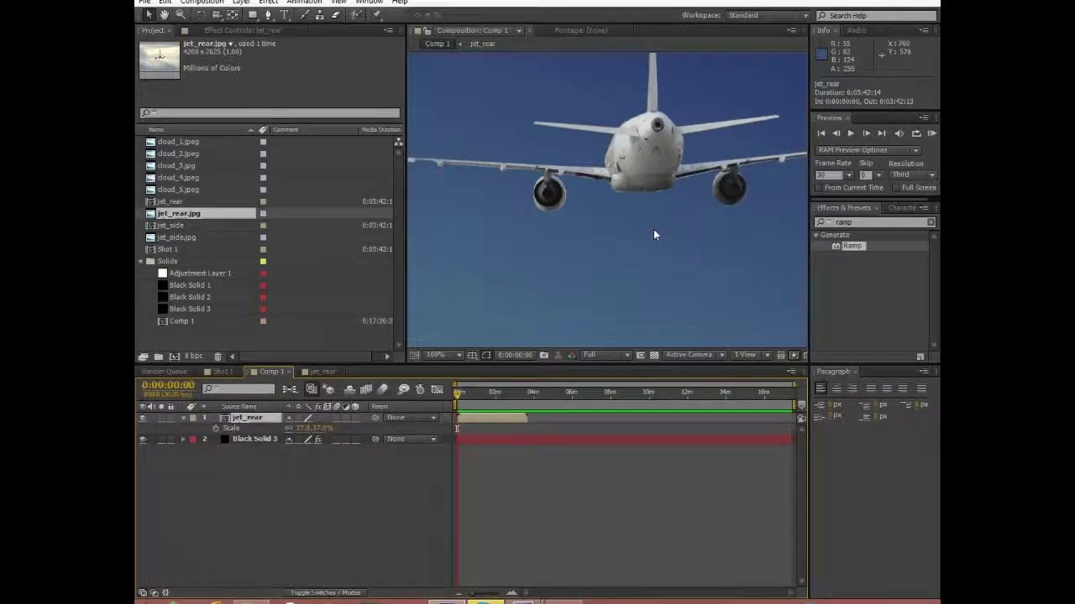
Delete the jet_rear layer from Comp 1, leaving only the gradient solid
scroll(653, 229, "down", 4)
scroll(588, 216, "up", 2)
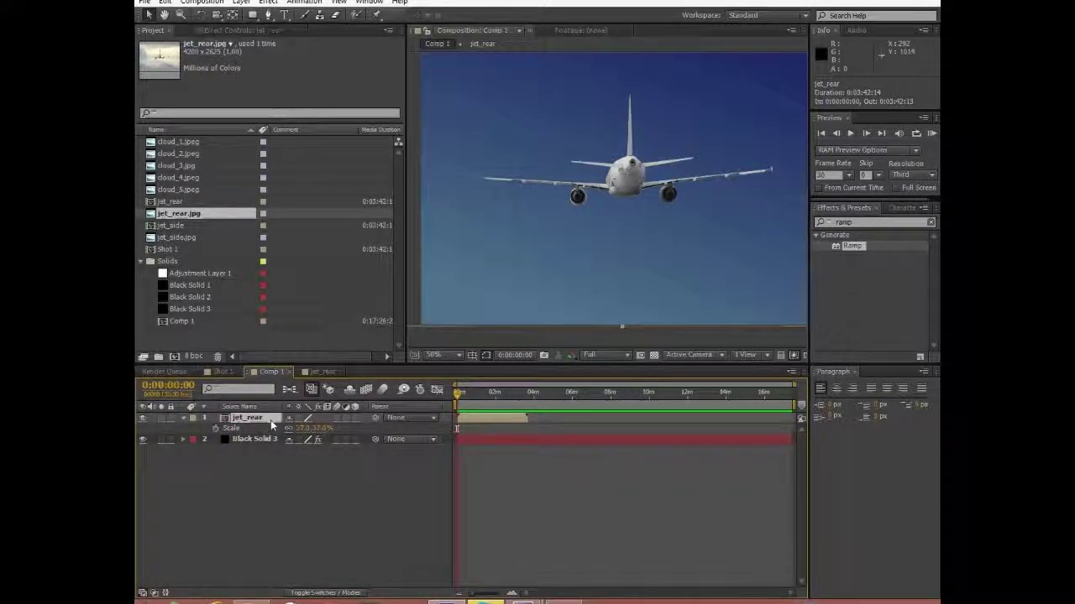
key("Delete")
scroll(564, 187, "down", 2)
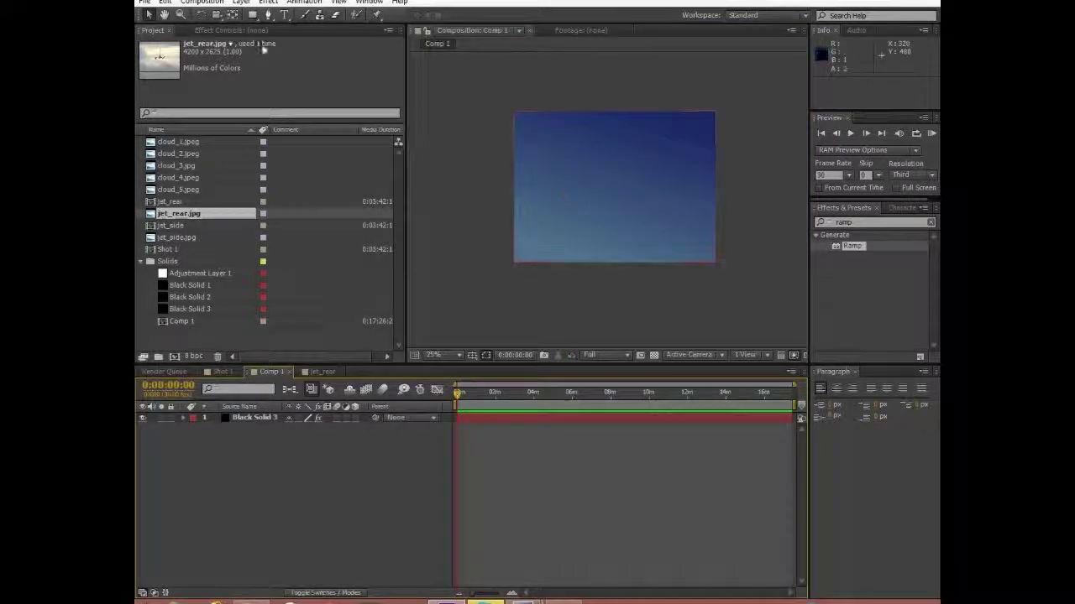
Preview the cloud images and add cloud_1.jpeg and cloud_2.jpeg to Comp 1 above the gradient solid
left_click(181, 155)
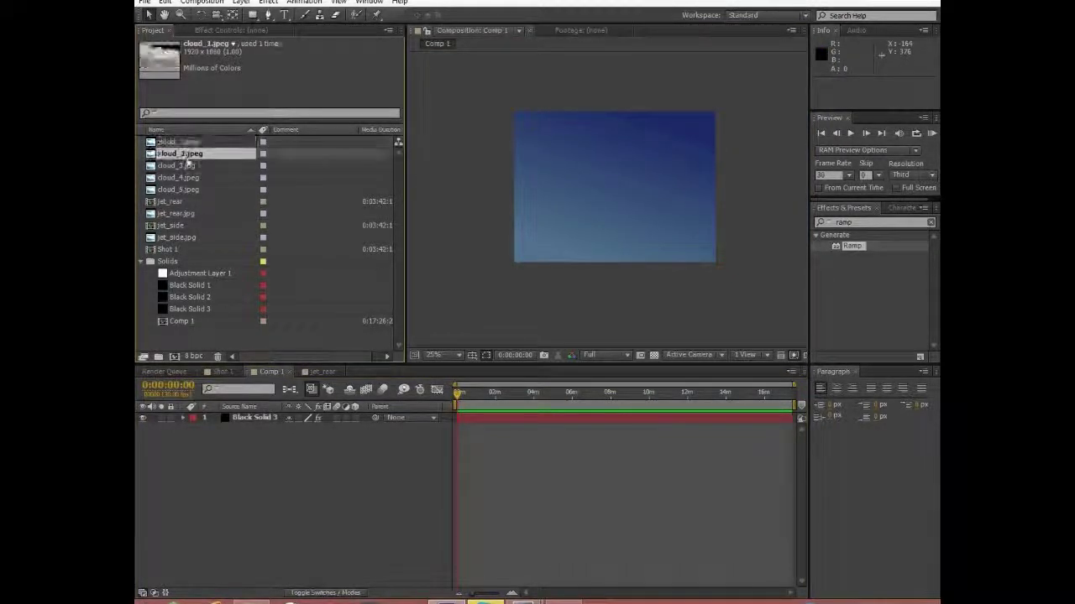
left_click(185, 167)
left_click(184, 177)
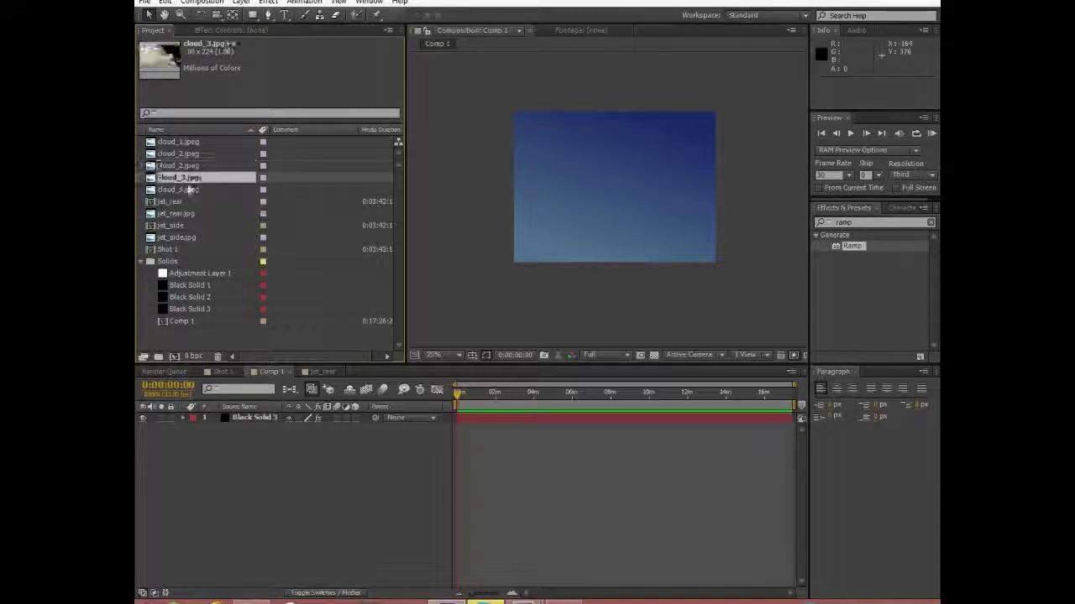
left_click(194, 143)
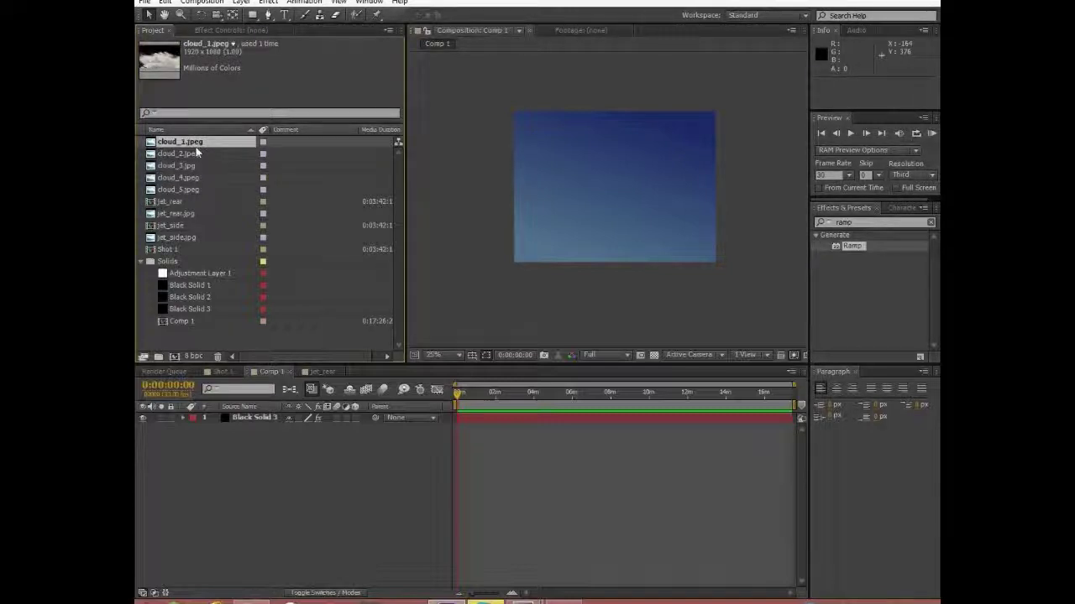
left_click(199, 154, "ctrl")
left_click_drag(198, 155, 256, 447)
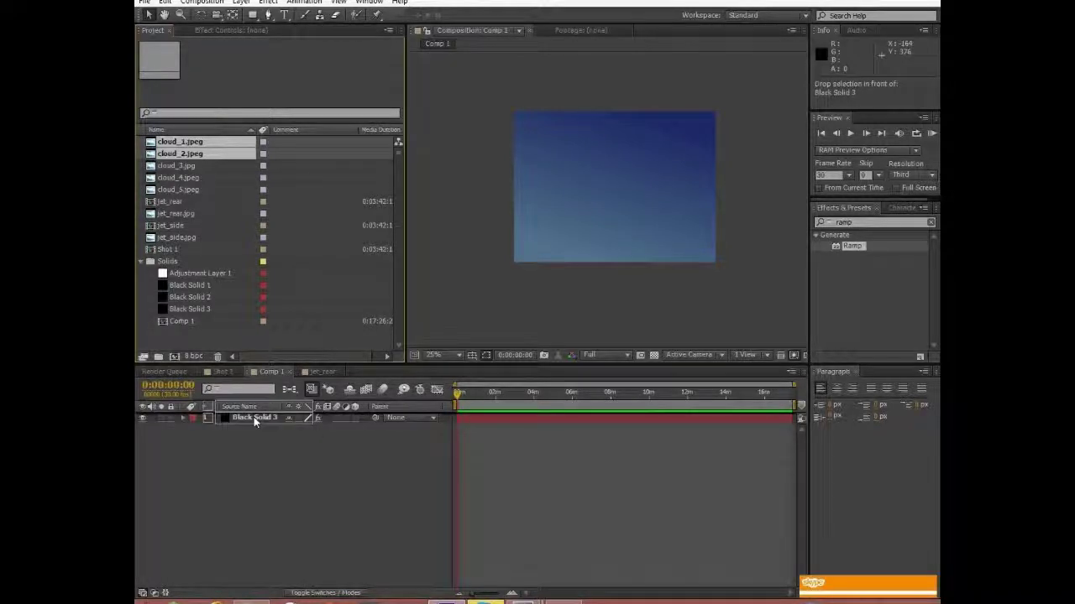
left_click(317, 492)
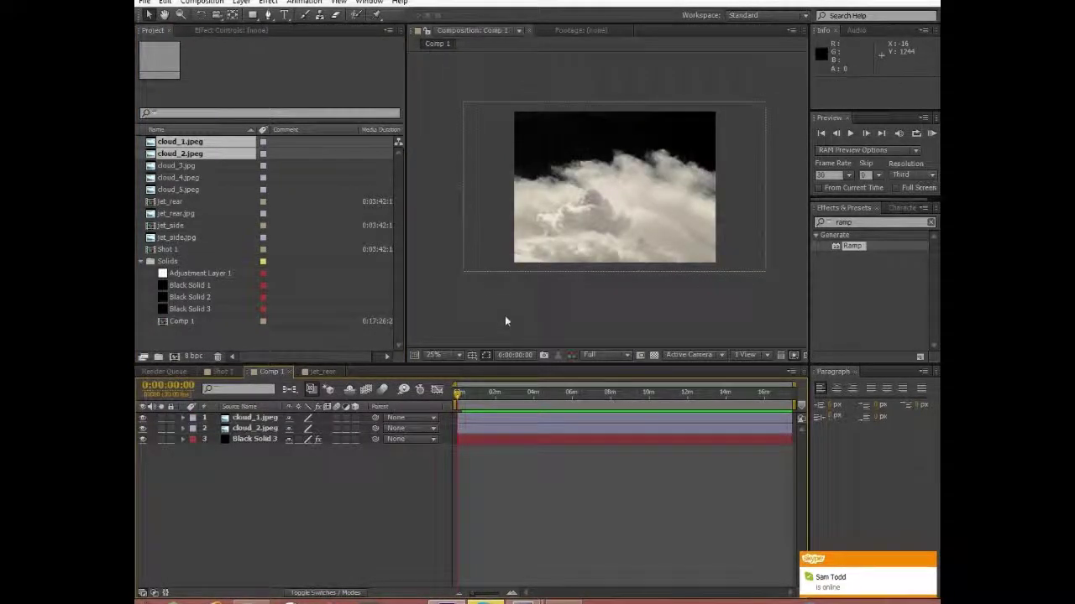
Scale the cloud_1.jpeg layer down to 67% in Comp 1
left_click(254, 419)
key("s")
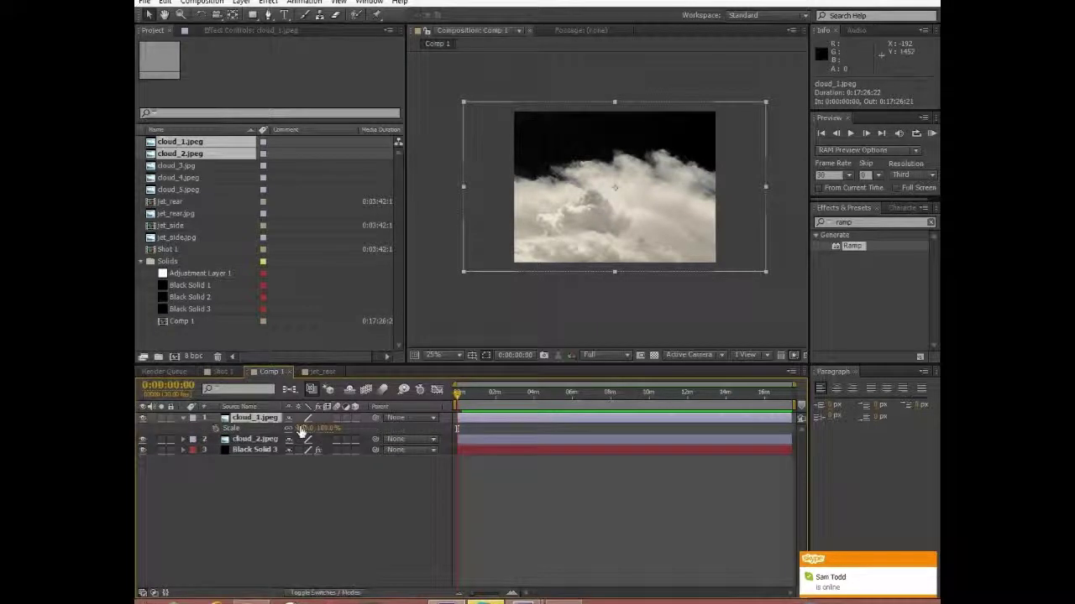
left_click_drag(324, 427, 305, 426)
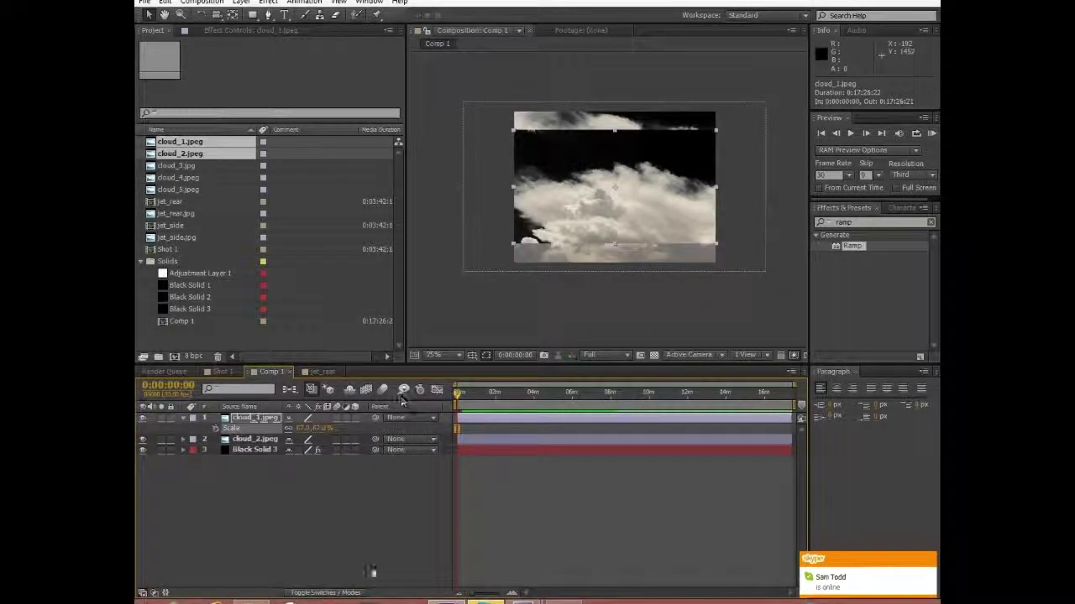
Set the blending mode of both the cloud_1.jpeg and cloud_2.jpeg layers to Screen
left_click(344, 593)
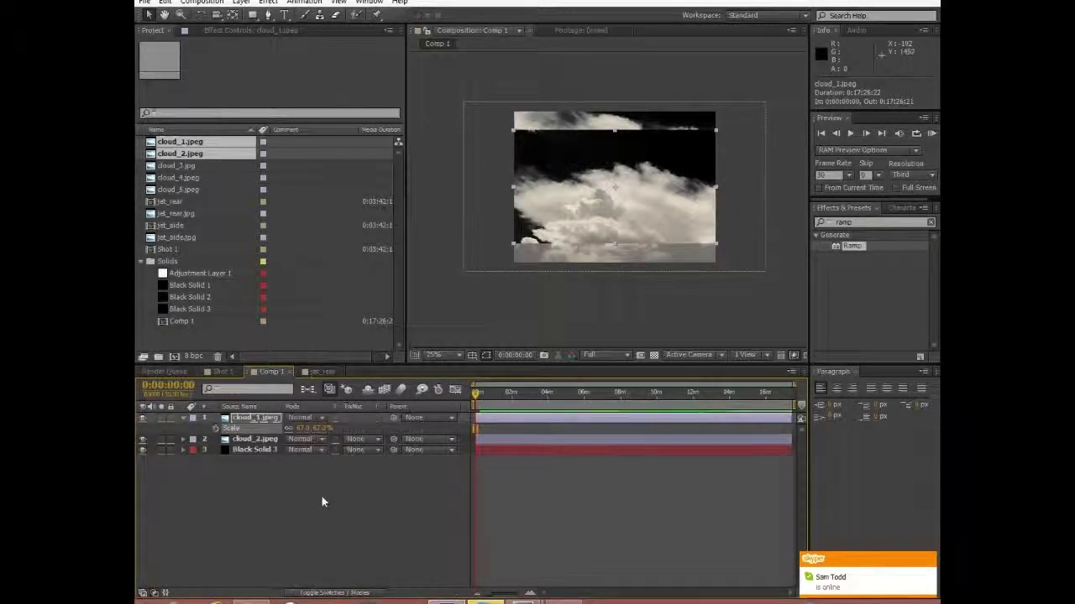
left_click(309, 421)
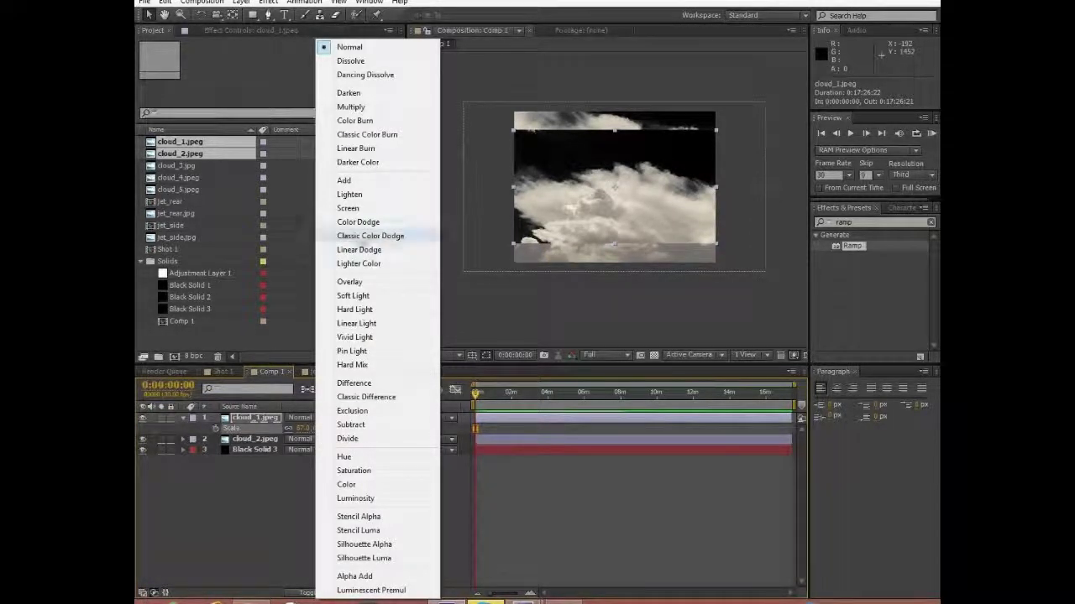
left_click(376, 210)
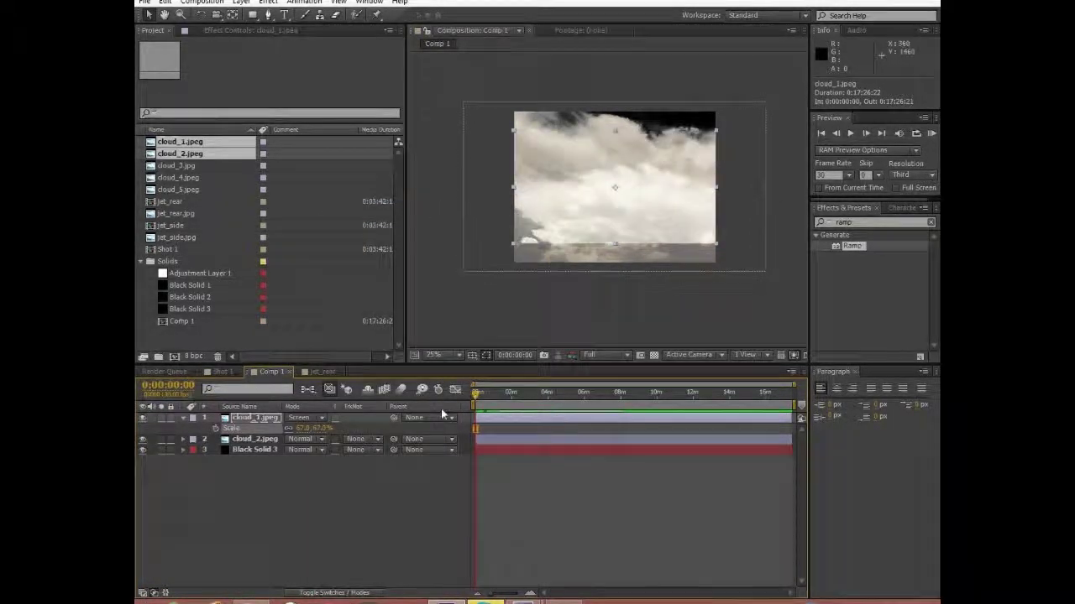
left_click(300, 439)
left_click(348, 208)
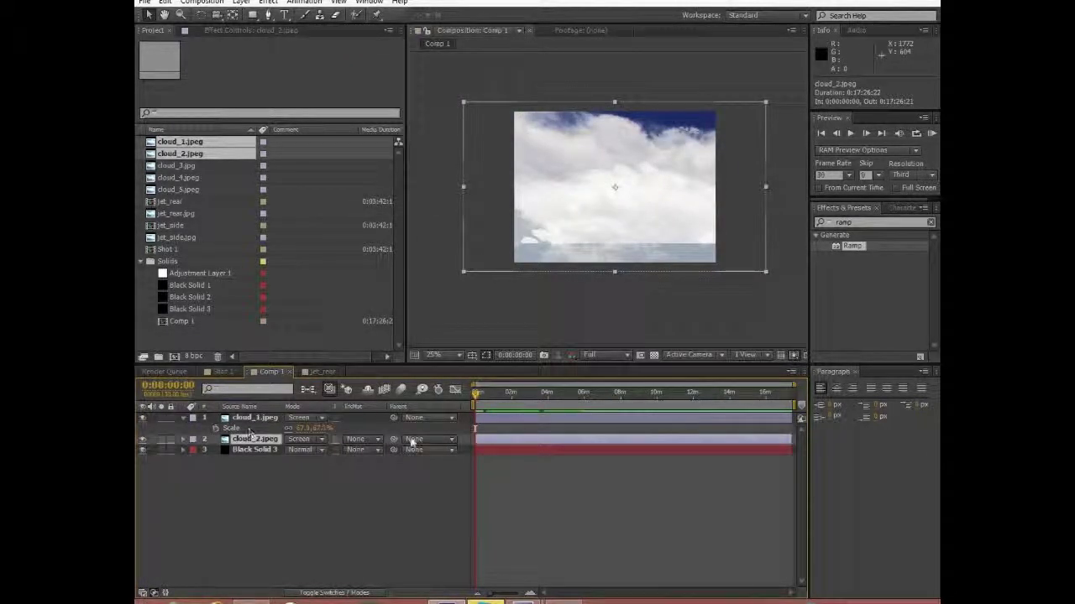
Try rotating the cloud_2.jpeg layer clockwise, and undo the rotation
key("r")
left_click_drag(302, 453, 319, 454)
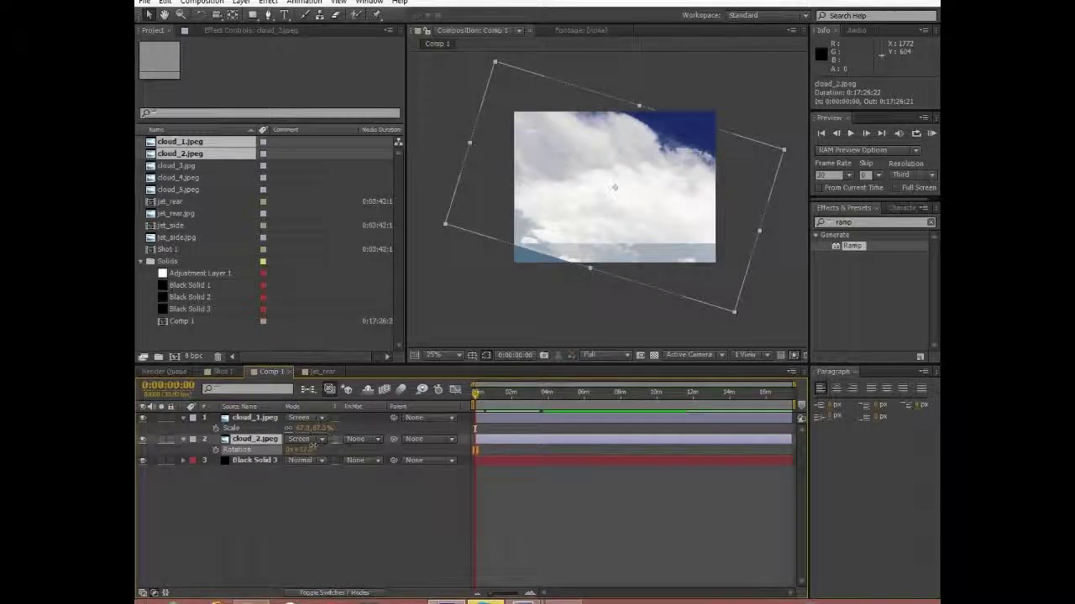
key("ctrl+z")
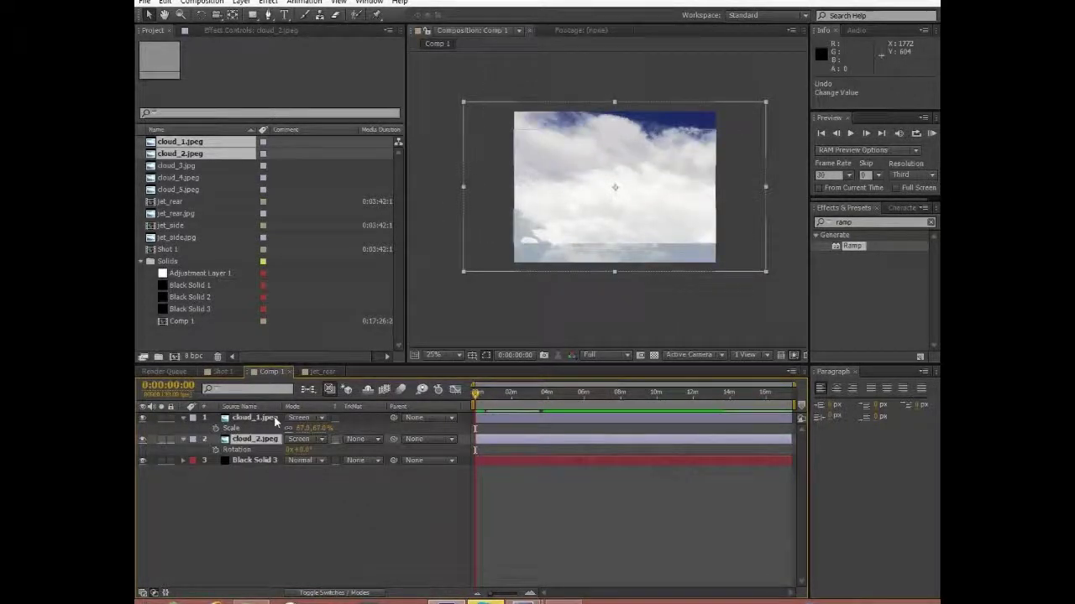
Delete the cloud_1.jpeg layer from Comp 1
left_click(274, 419)
key("r")
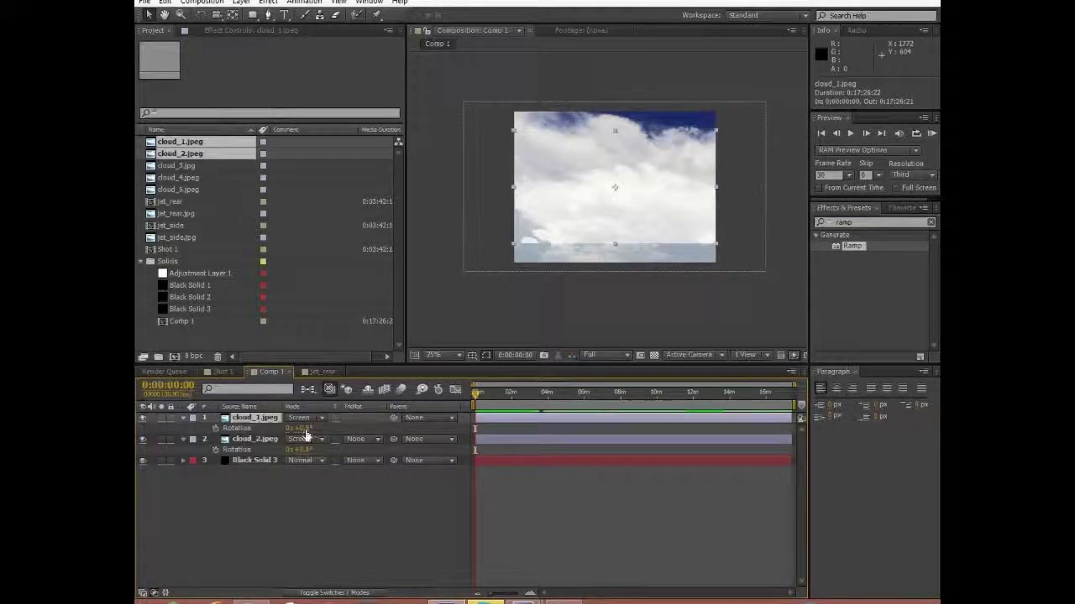
key("Delete")
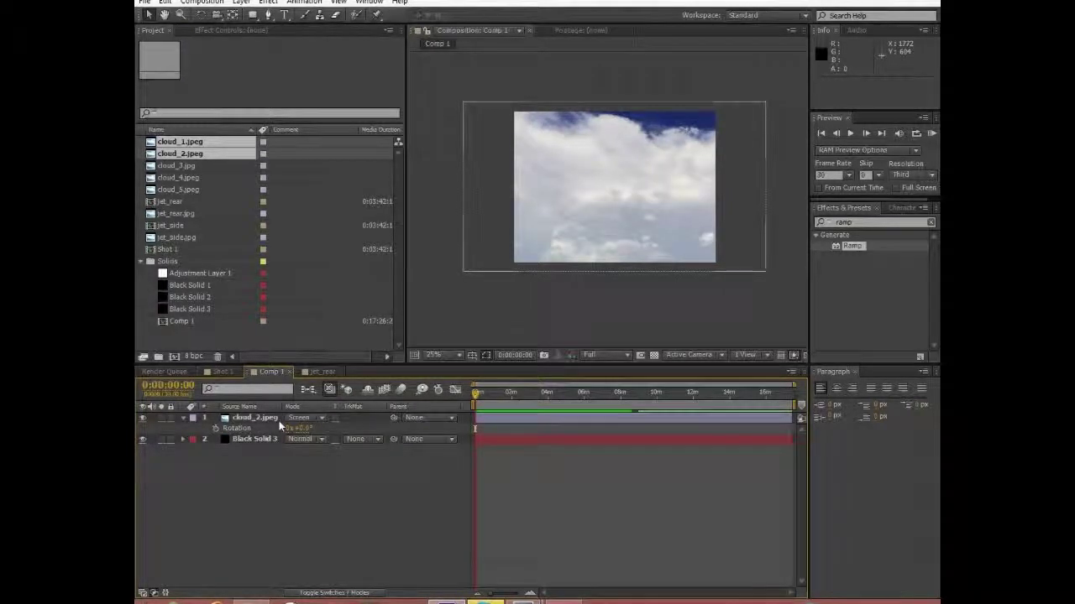
Scale the cloud_2.jpeg layer down to 13% so it forms a small cloud in the sky
left_click(309, 434)
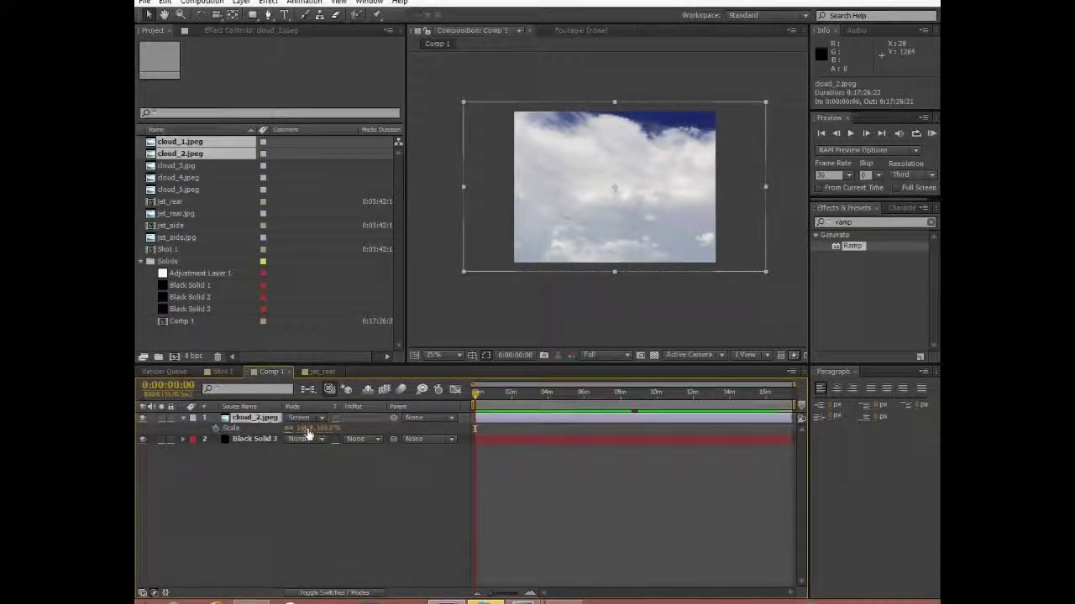
key("s")
left_click_drag(315, 429, 271, 432)
scroll(473, 294, "up", 1)
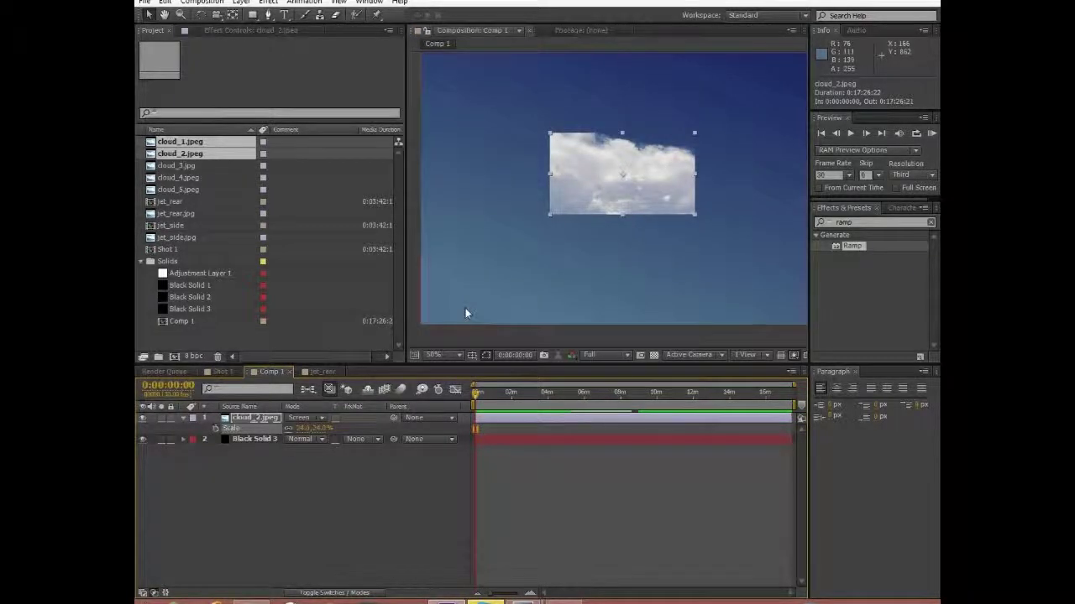
key("comma")
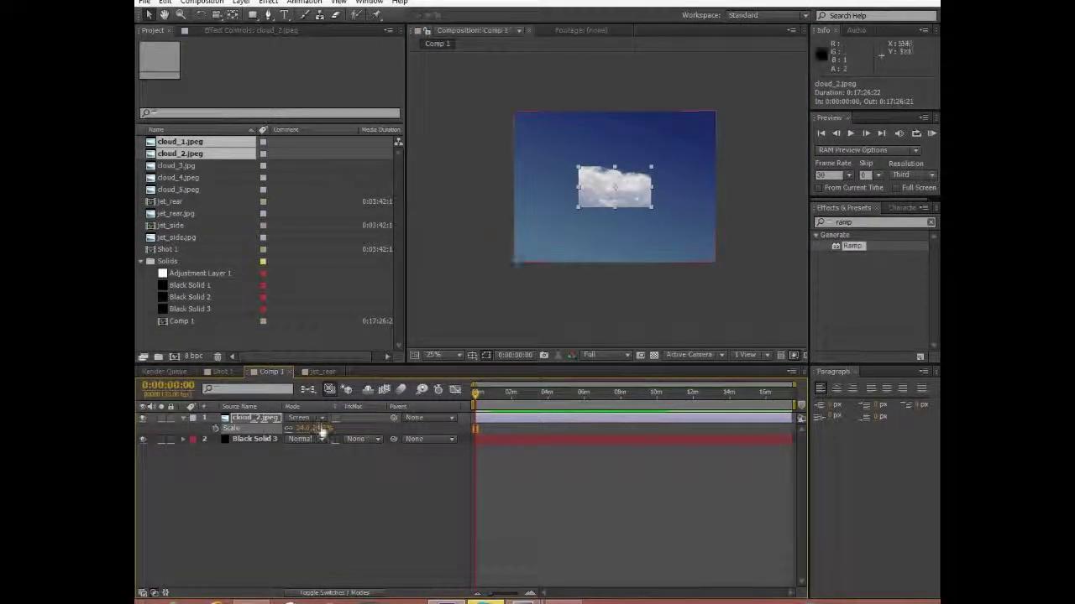
left_click_drag(320, 429, 309, 429)
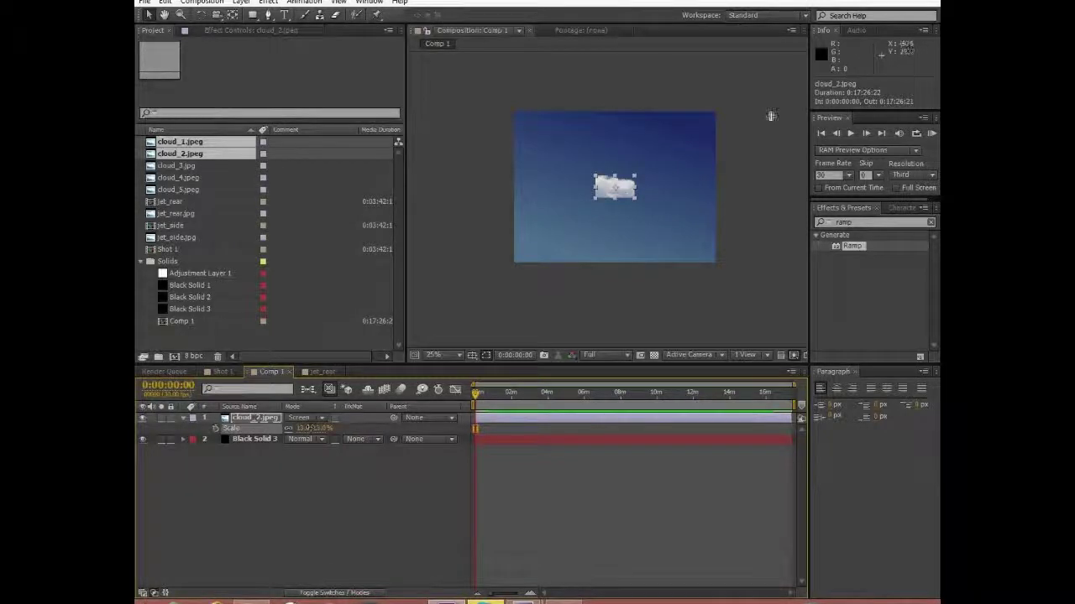
Move the small cloud_2.jpeg layer slightly above the centre of the frame, to a position of about 644, 380
left_click(250, 418)
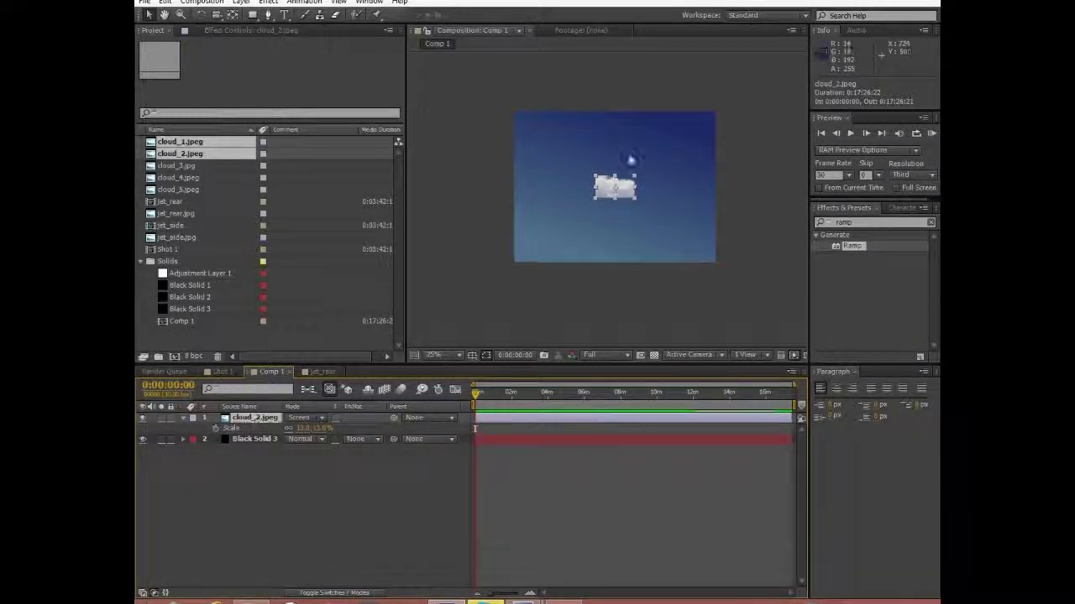
left_click_drag(615, 183, 613, 156)
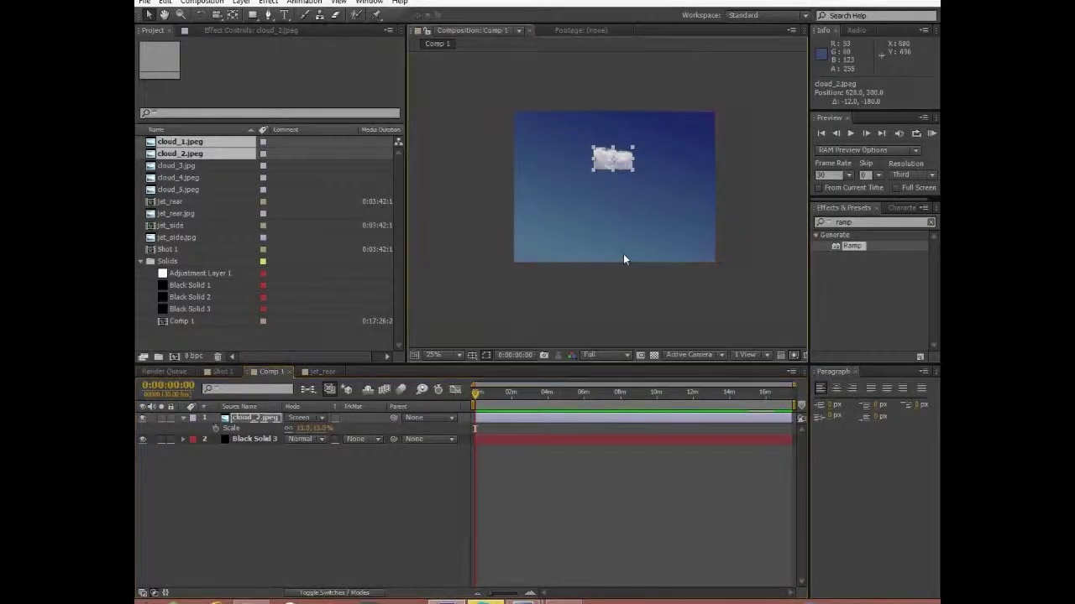
left_click_drag(613, 159, 617, 173)
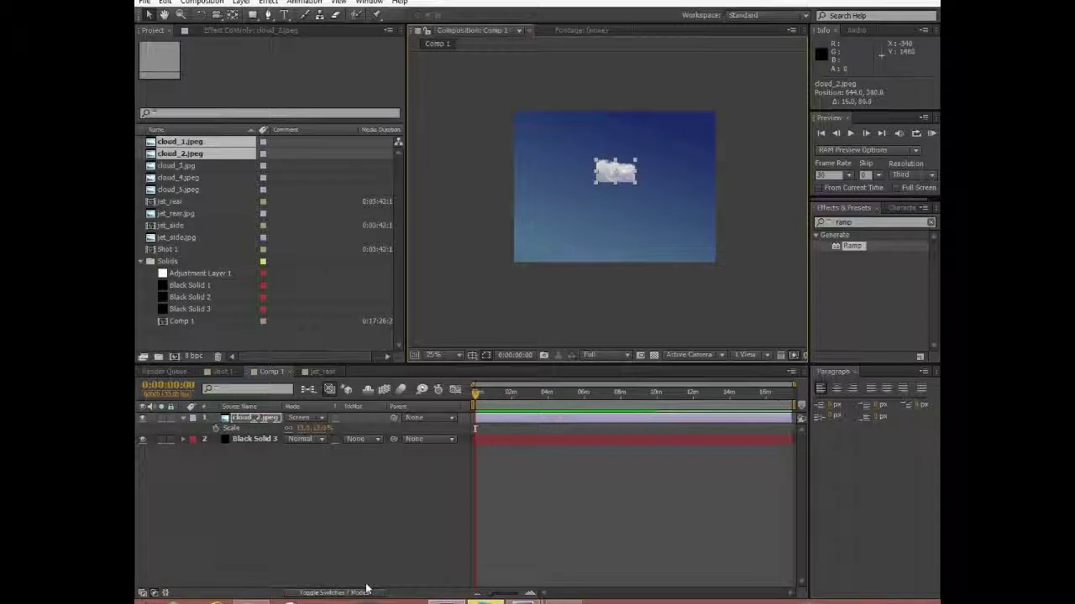
Make cloud_2.jpeg a 3D layer and set its scale back to 100%
left_click(340, 592)
left_click(355, 417)
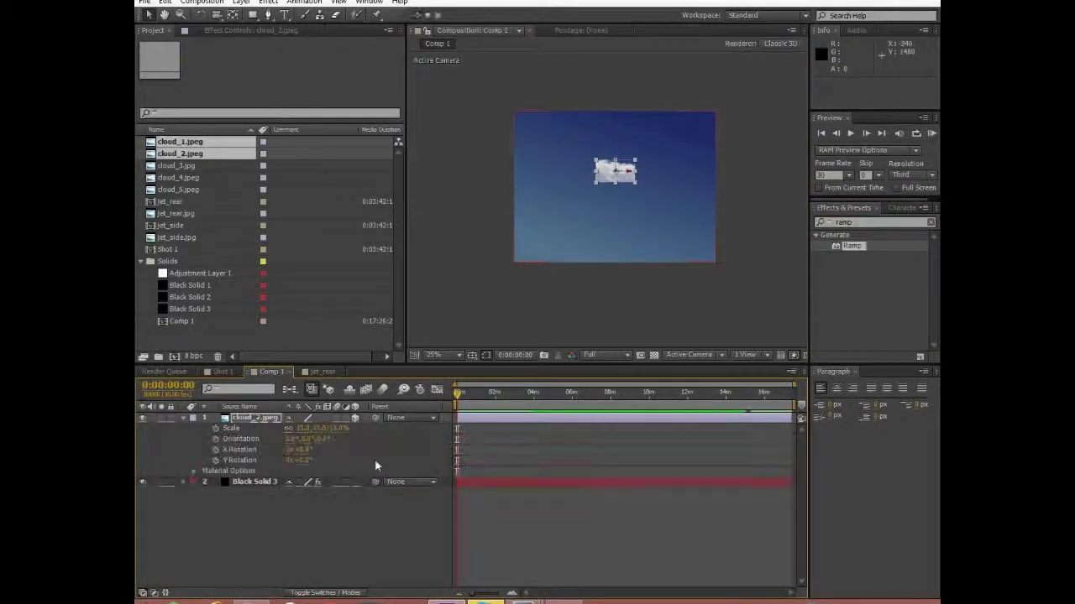
key("u")
key("s")
left_click(340, 427)
type("1100")
key("Return")
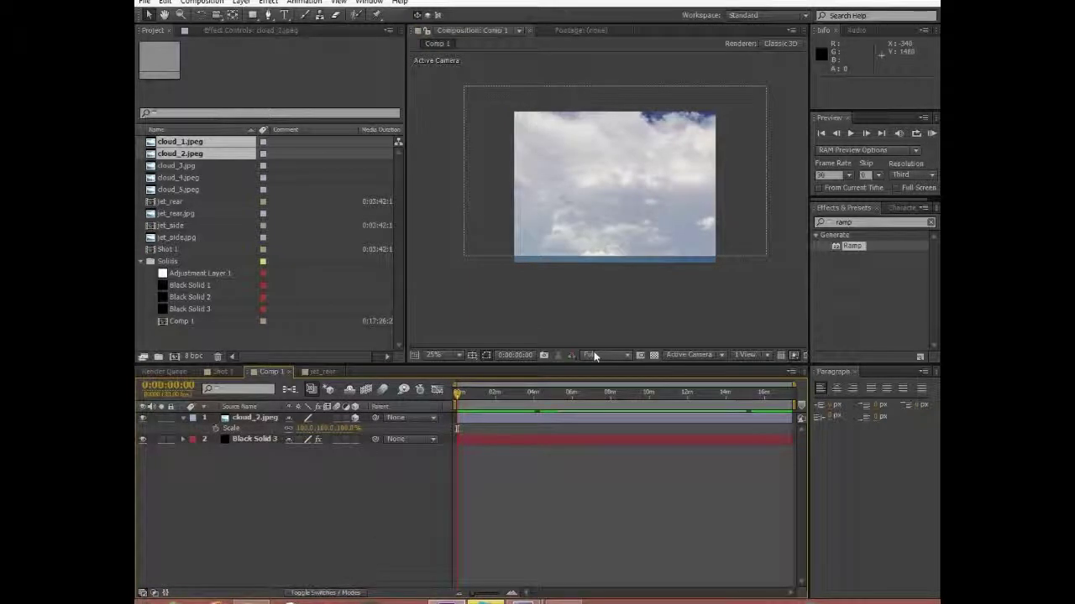
Push the cloud_2.jpeg layer far back in depth by setting its Z position to 9000
left_click(279, 423)
key("p")
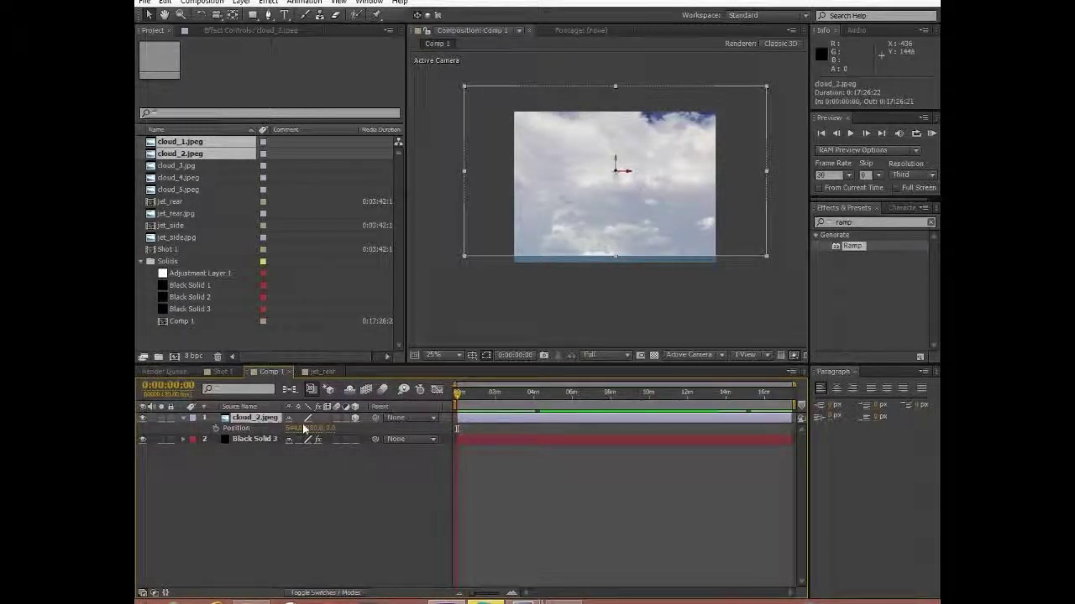
left_click_drag(330, 428, 271, 453)
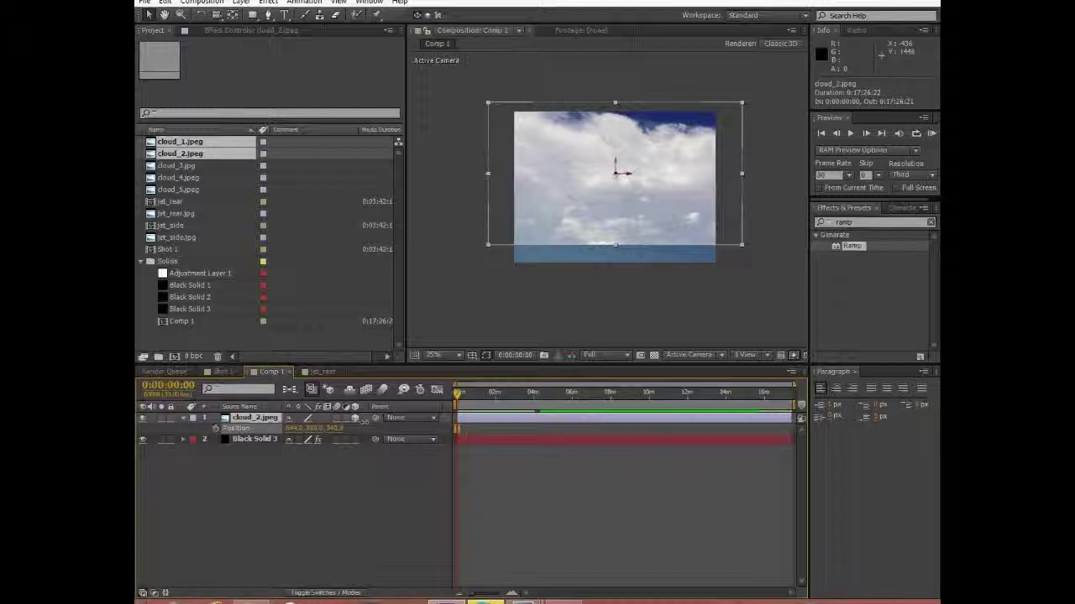
key("Return")
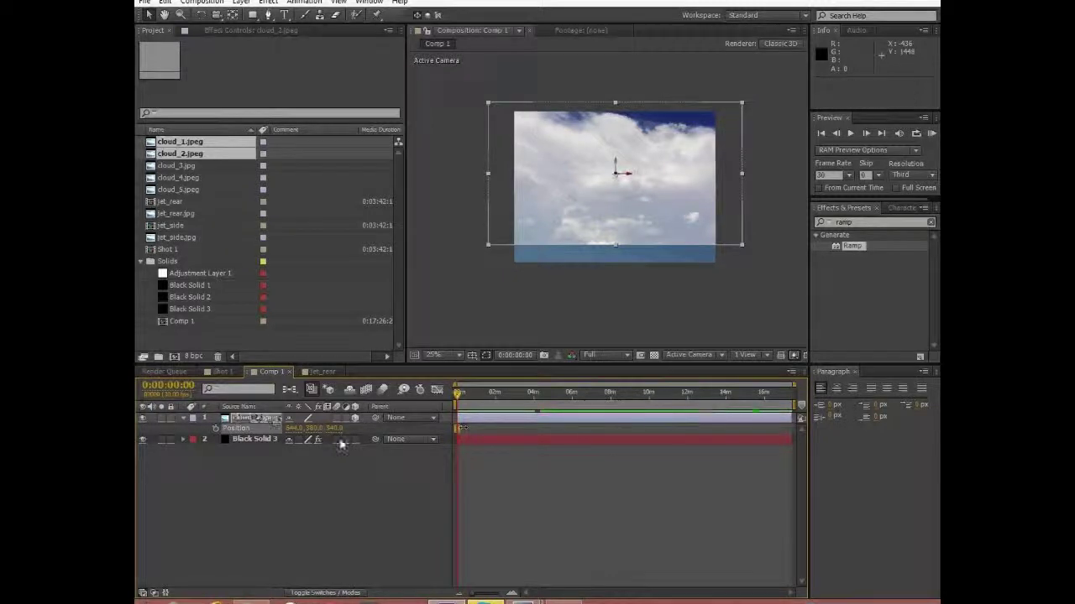
left_click_drag(336, 428, 938, 315)
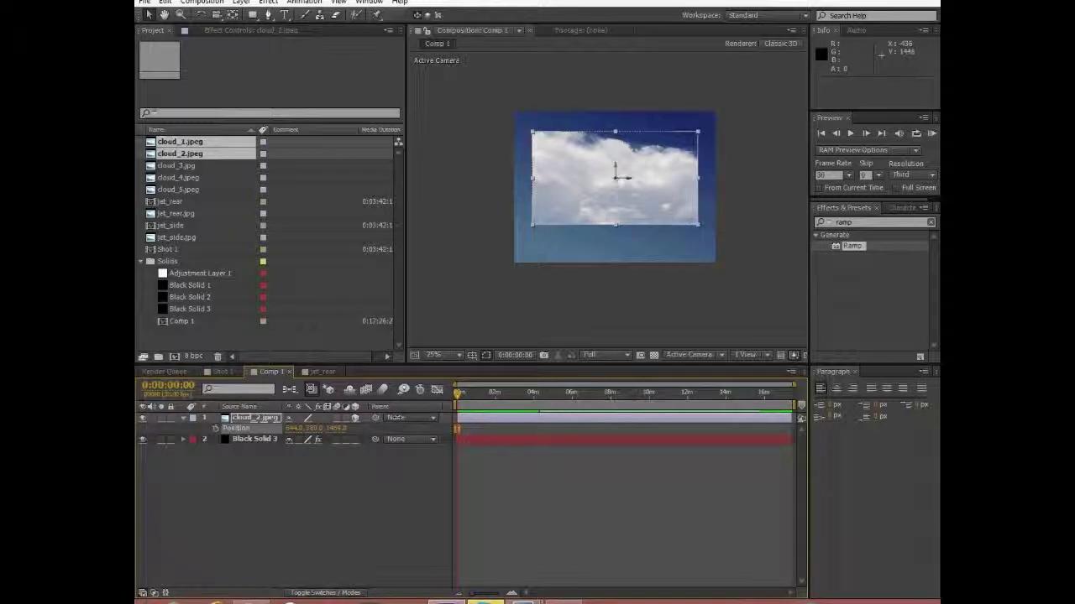
left_click_drag(336, 428, 587, 436)
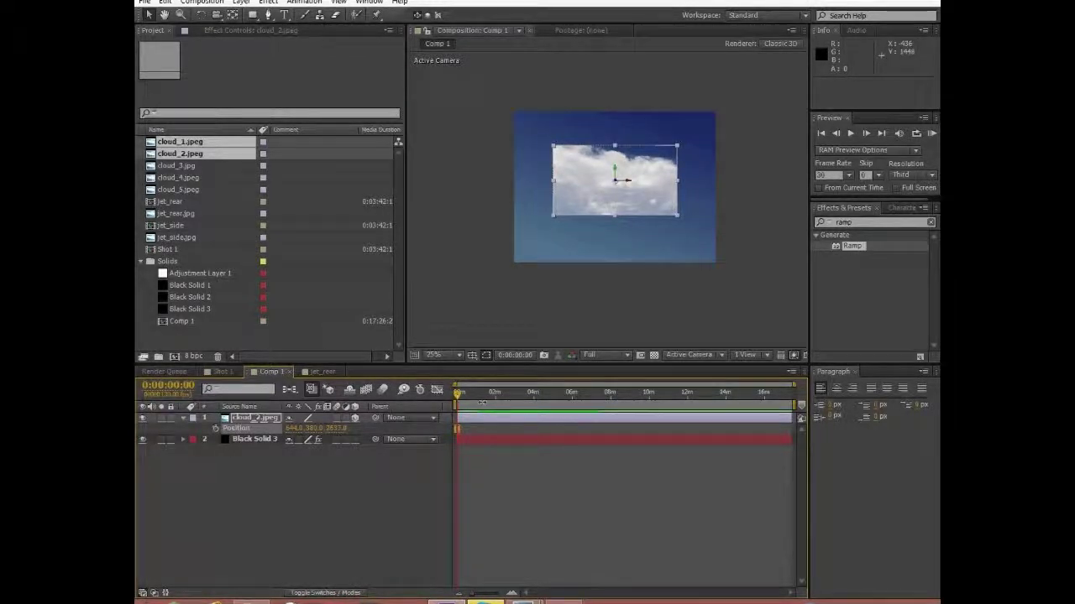
left_click_drag(338, 429, 482, 403)
left_click_drag(336, 431, 327, 427)
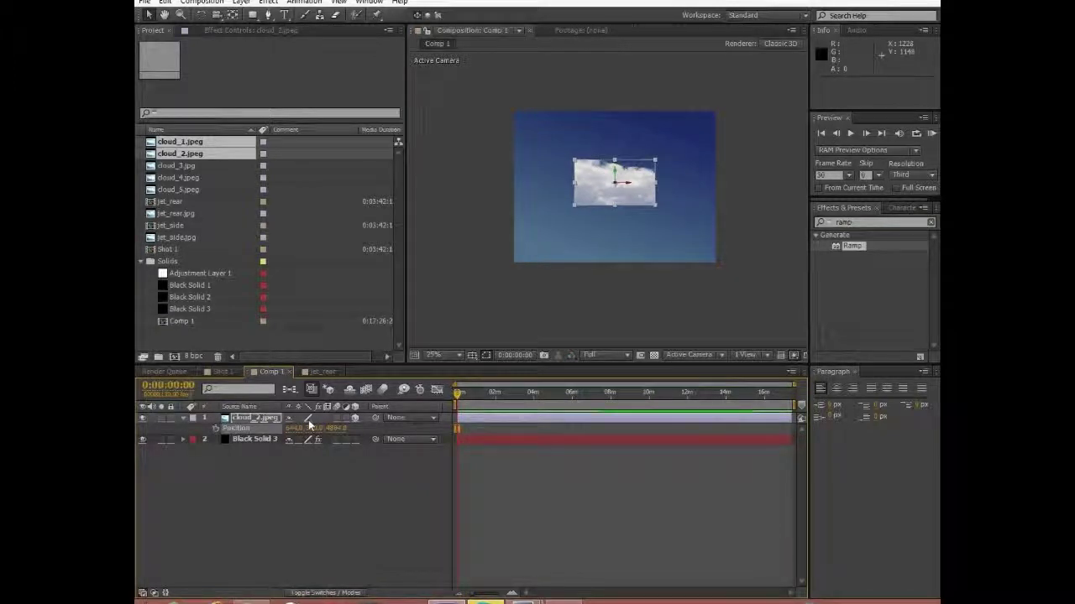
left_click(335, 428)
type("5000")
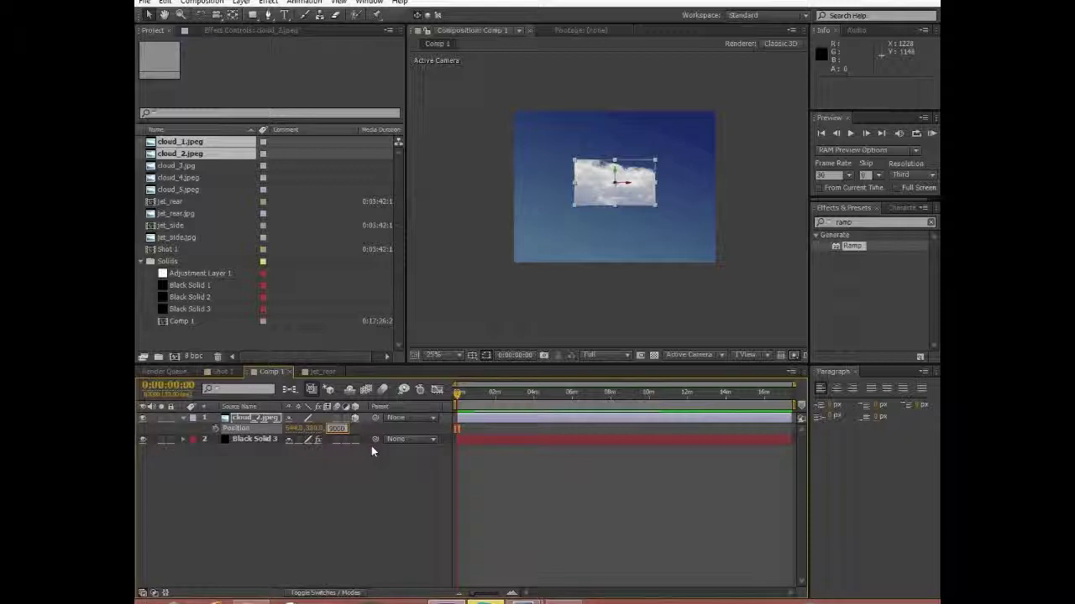
left_click(382, 455)
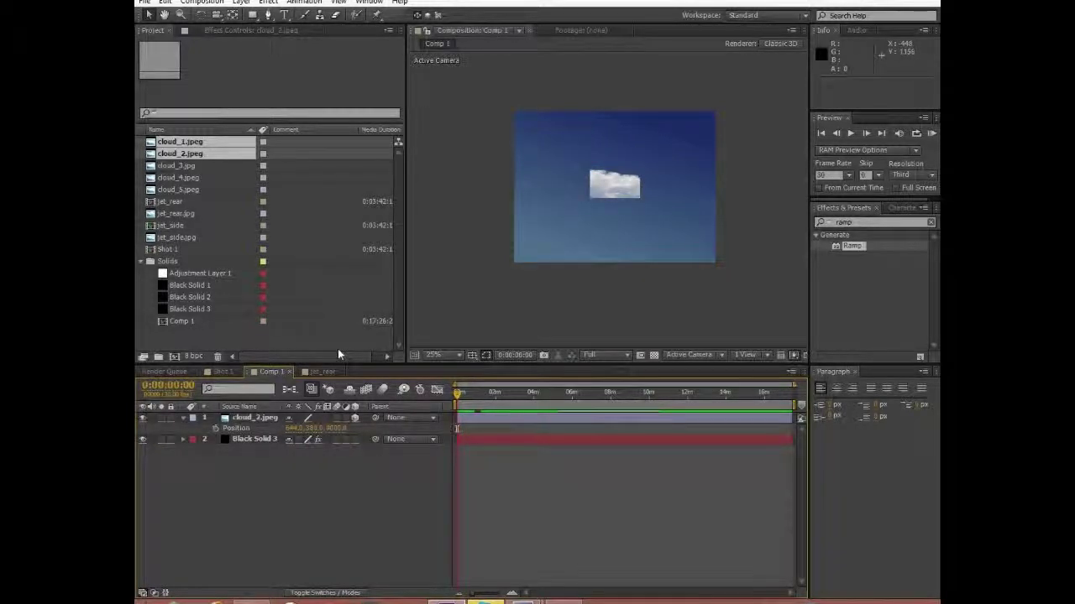
Add a two-node camera to Comp 1, accepting the current camera settings with depth of field enabled
left_click(270, 422)
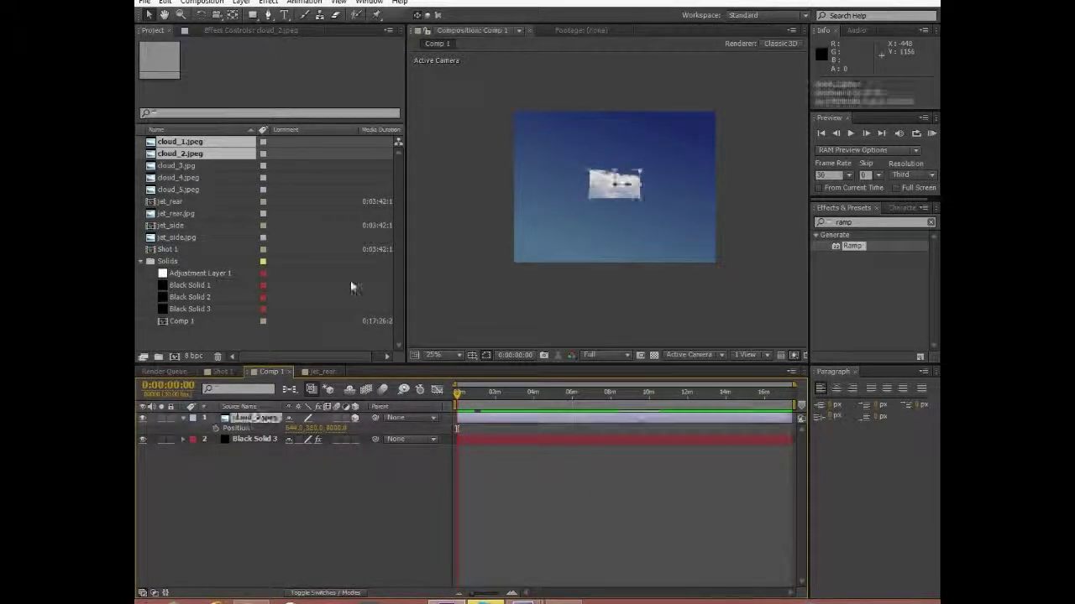
left_click(242, 3)
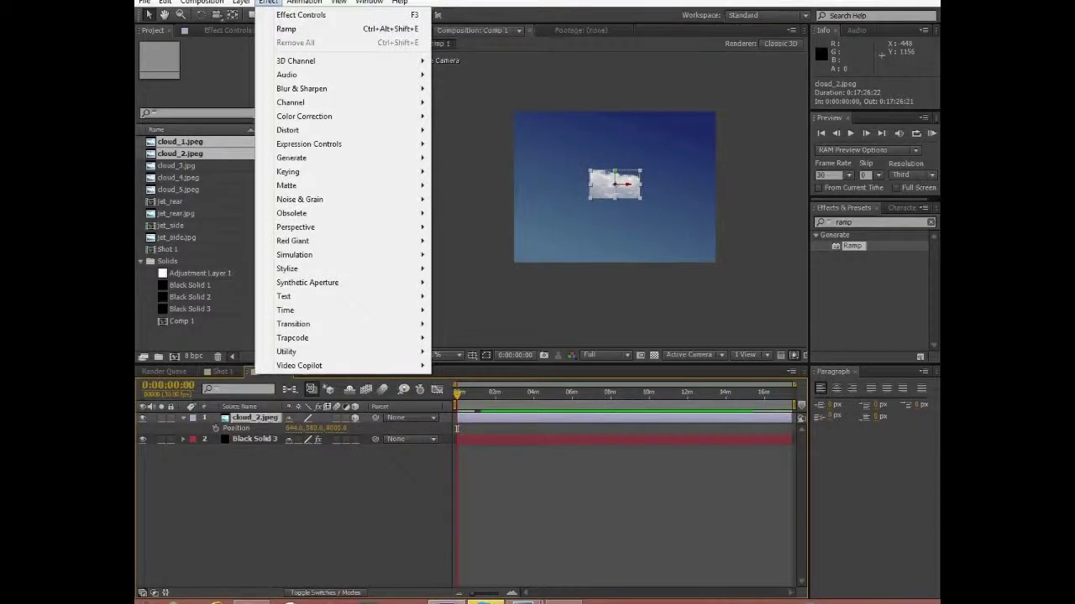
mouse_move(256, 15)
left_click(483, 55)
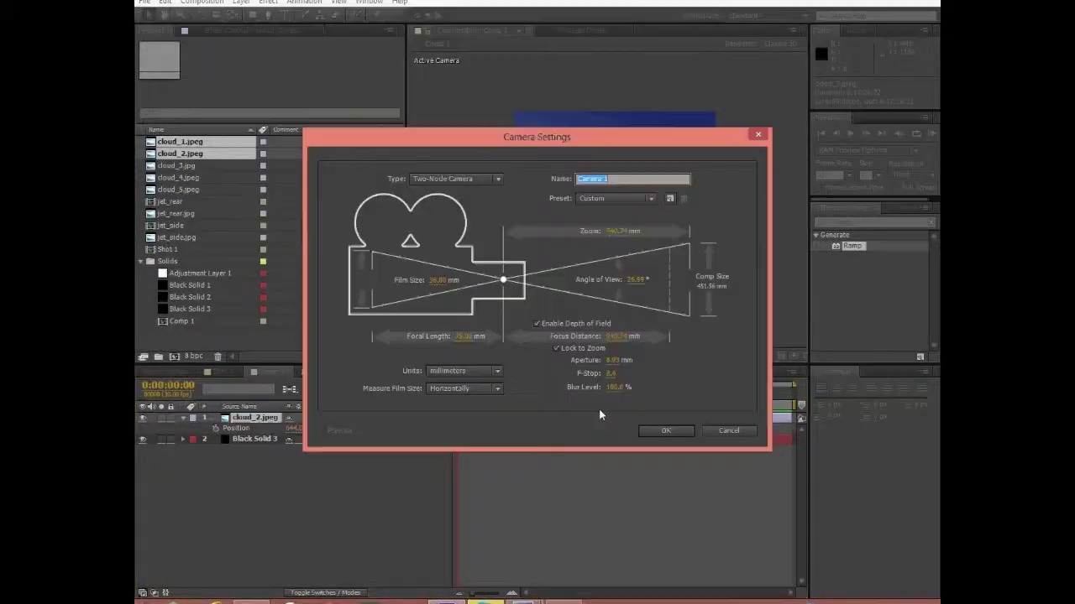
left_click(645, 430)
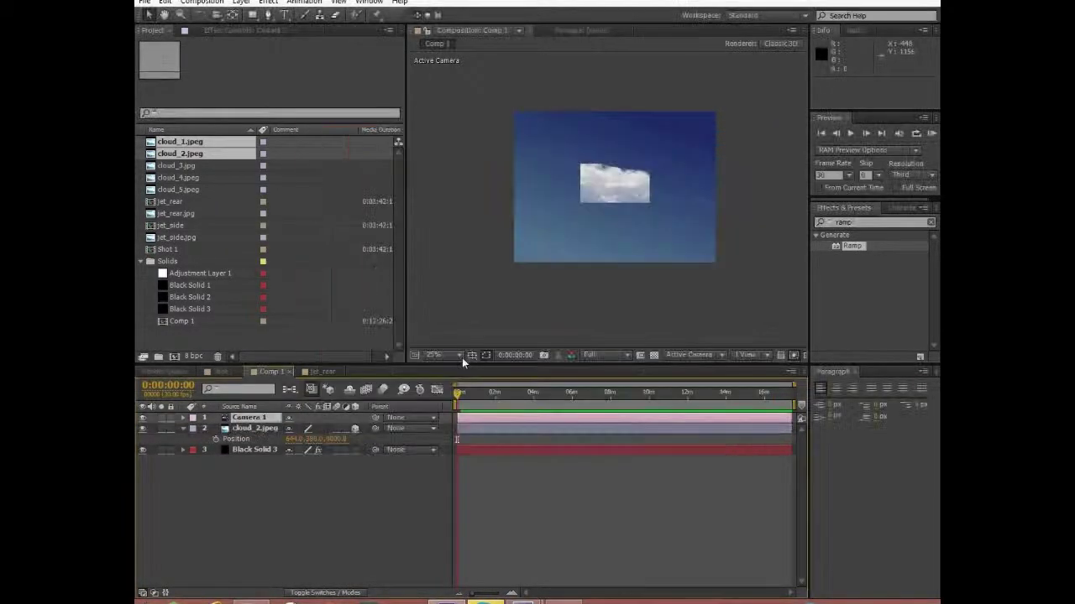
Try orbiting the camera around the cloud, and undo the camera movement
left_click(220, 16)
left_click_drag(618, 164, 623, 165)
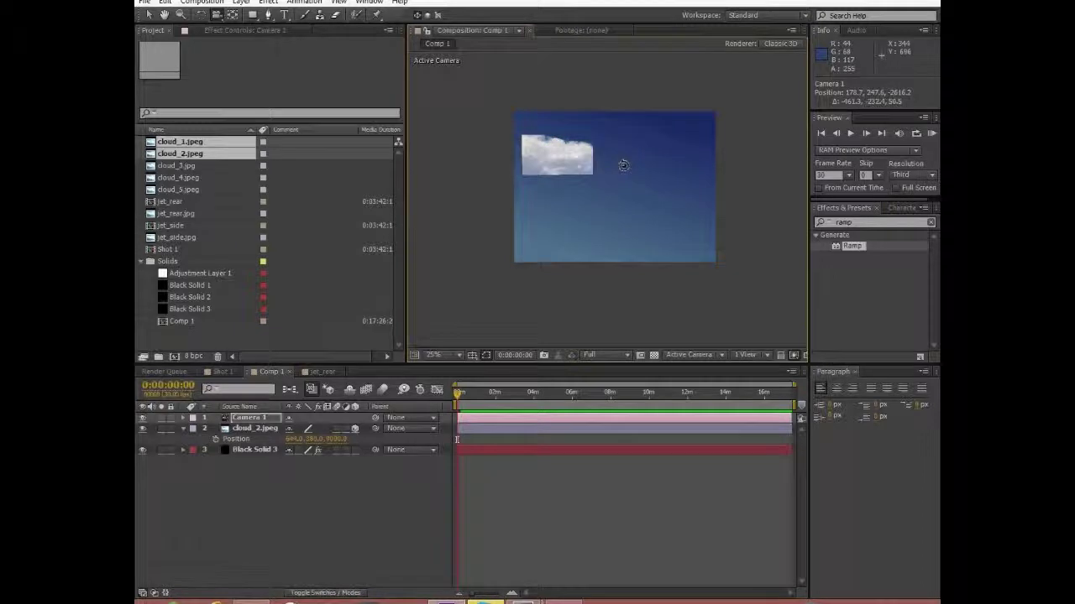
key("ctrl+z")
key("ctrl+z")
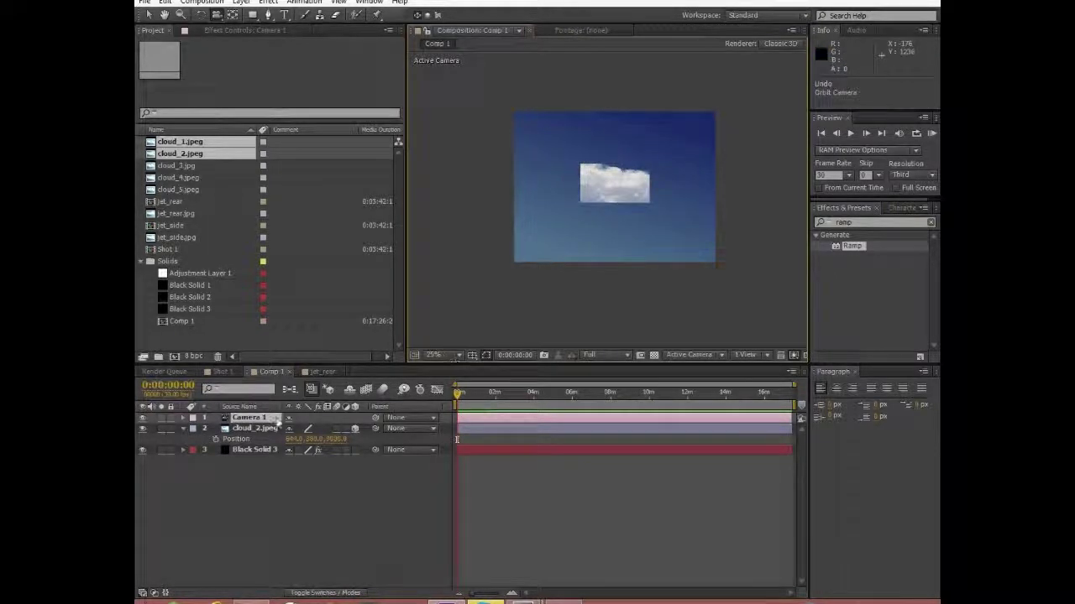
Scale the cloud_2.jpeg layer down to 58% and return to the Selection tool
left_click(267, 429)
key("s")
left_click_drag(349, 443, 310, 382)
left_click(147, 15)
Find the CC RepeTile effect and apply it to the cloud_2.jpeg layer
left_click(860, 222)
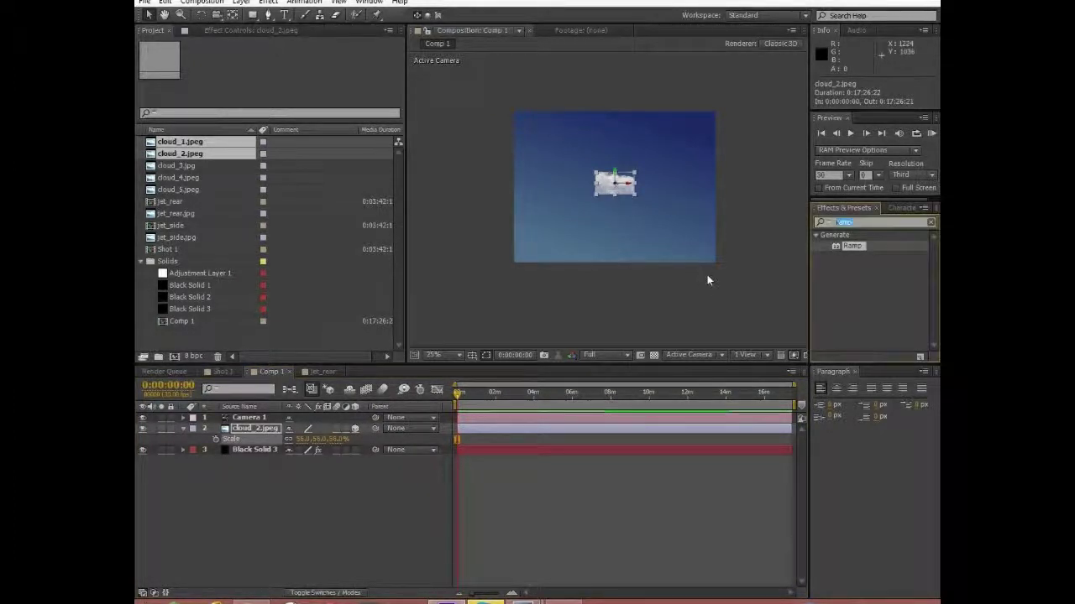
key("BackSpace")
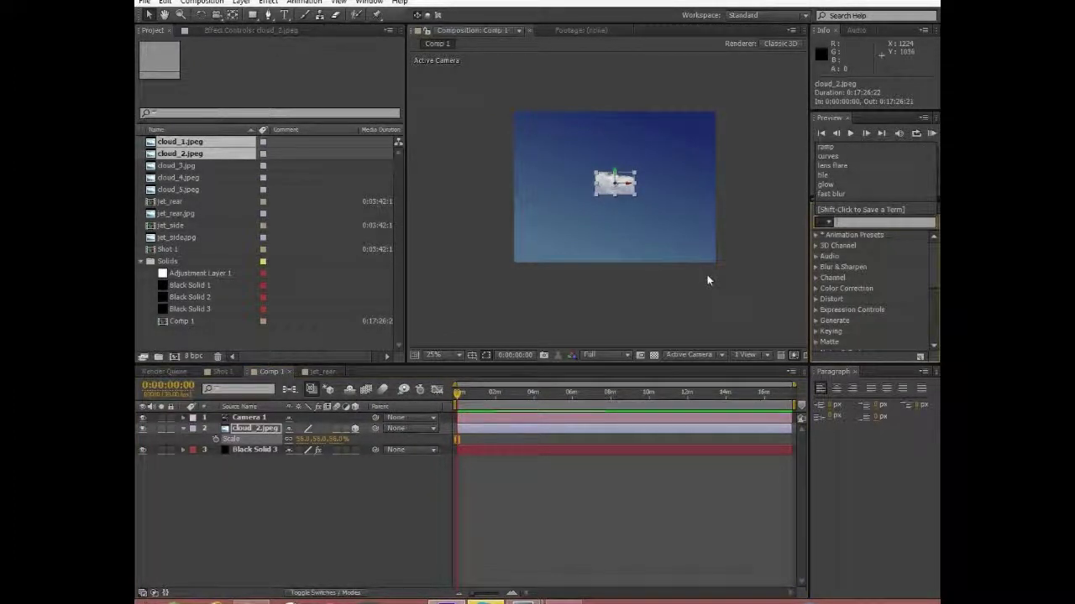
type("repetile")
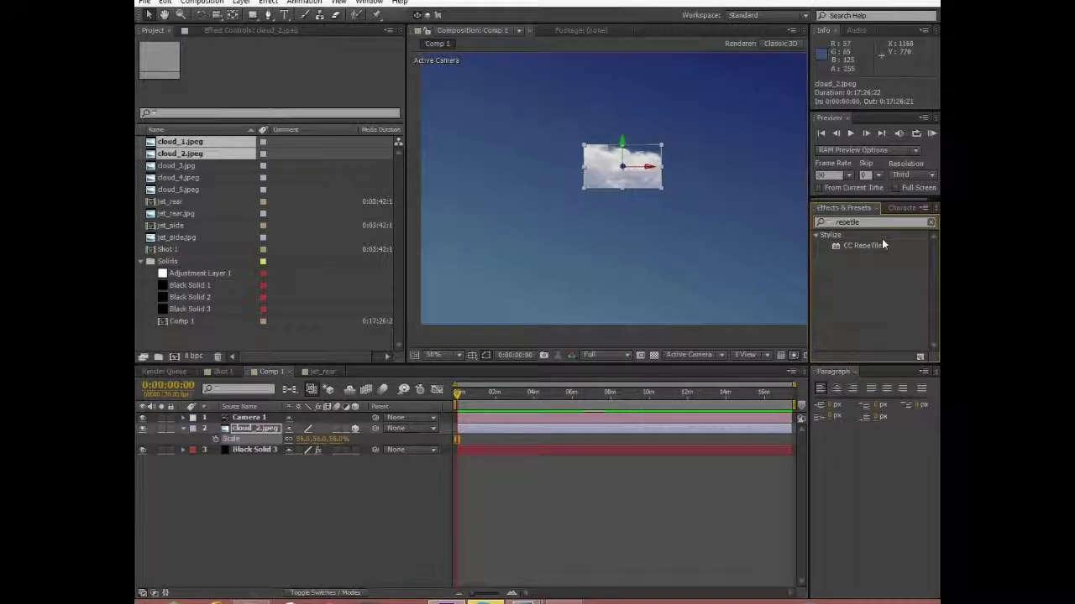
scroll(711, 203, "down", 1)
left_click_drag(862, 245, 258, 426)
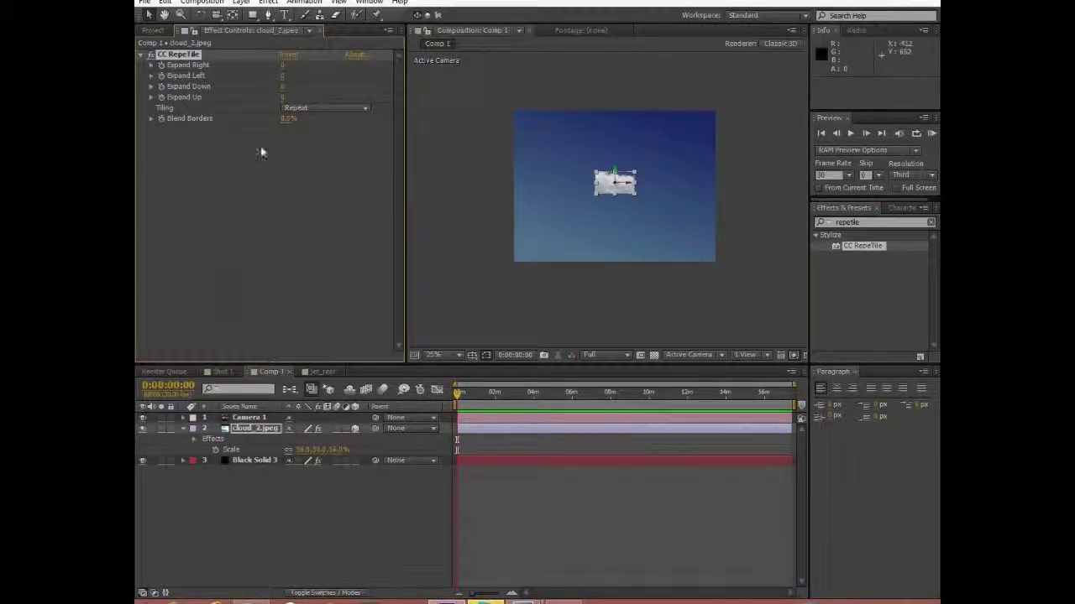
Extend the cloud to the right with CC RepeTile and set its tiling to Unfold
left_click_drag(283, 64, 364, 115)
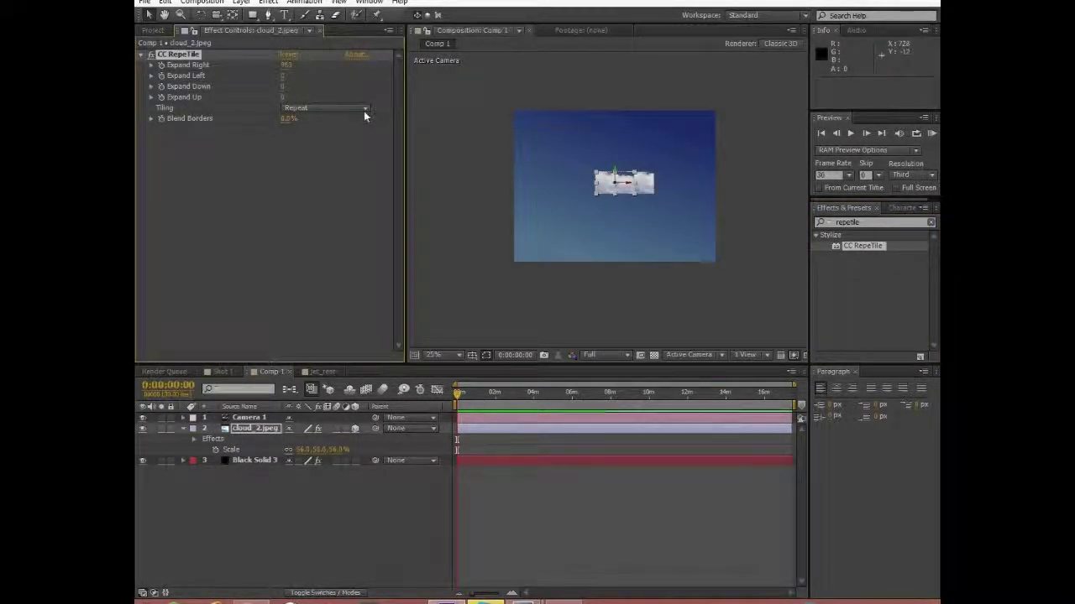
left_click(306, 108)
left_click(312, 163)
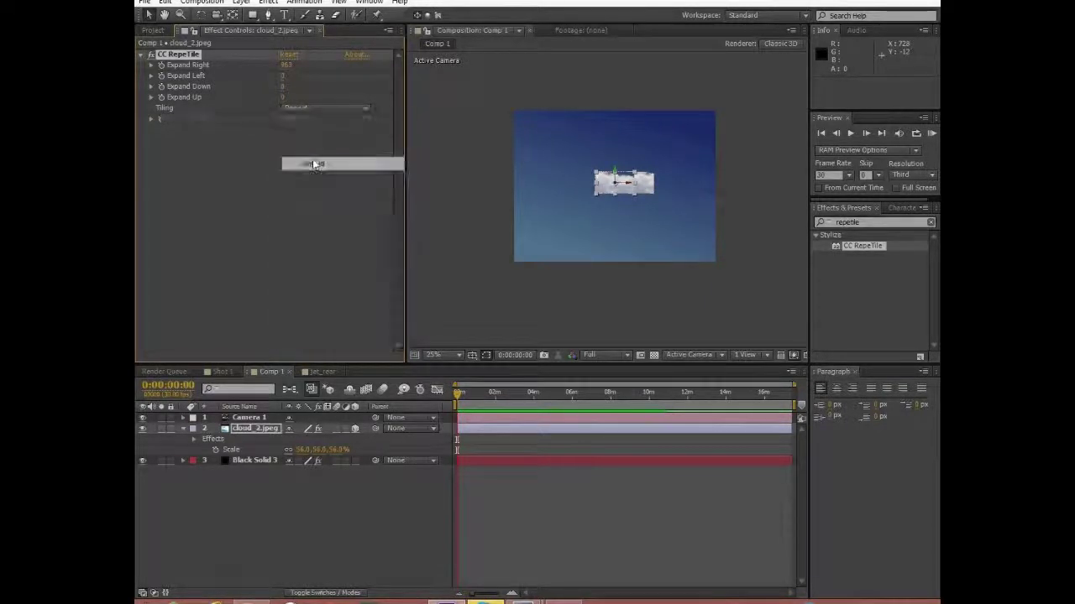
Set both Expand Right and Expand Left of CC RepeTile on cloud_2.jpeg to 8000
left_click_drag(287, 64, 712, 60)
left_click_drag(288, 66, 391, 65)
left_click_drag(288, 65, 939, 65)
left_click_drag(299, 69, 425, 59)
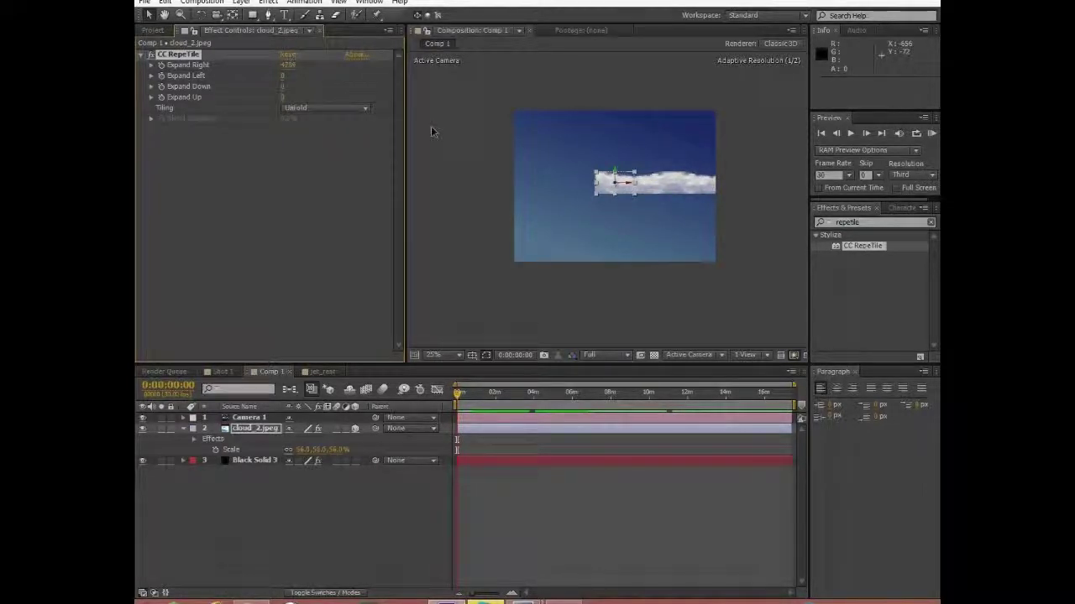
left_click_drag(287, 67, 471, 71)
left_click_drag(279, 70, 467, 64)
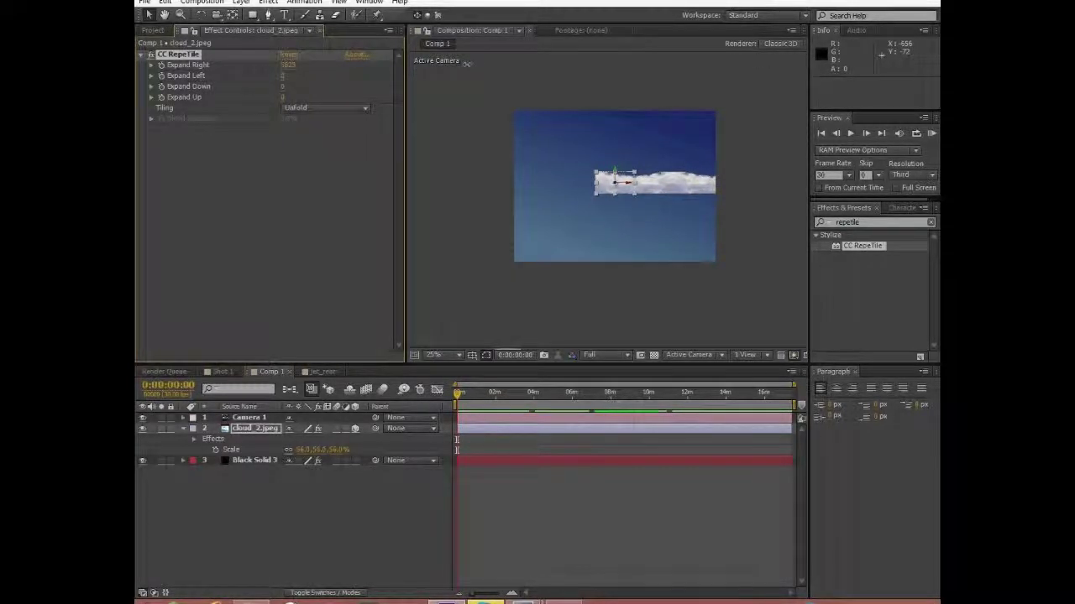
left_click(290, 66)
type("300")
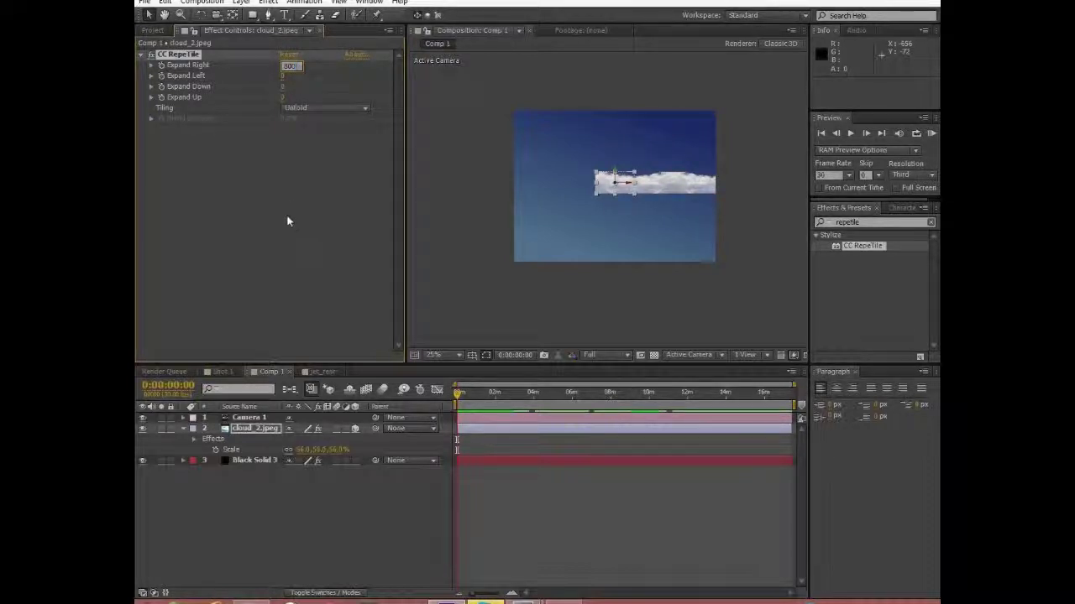
key("Return")
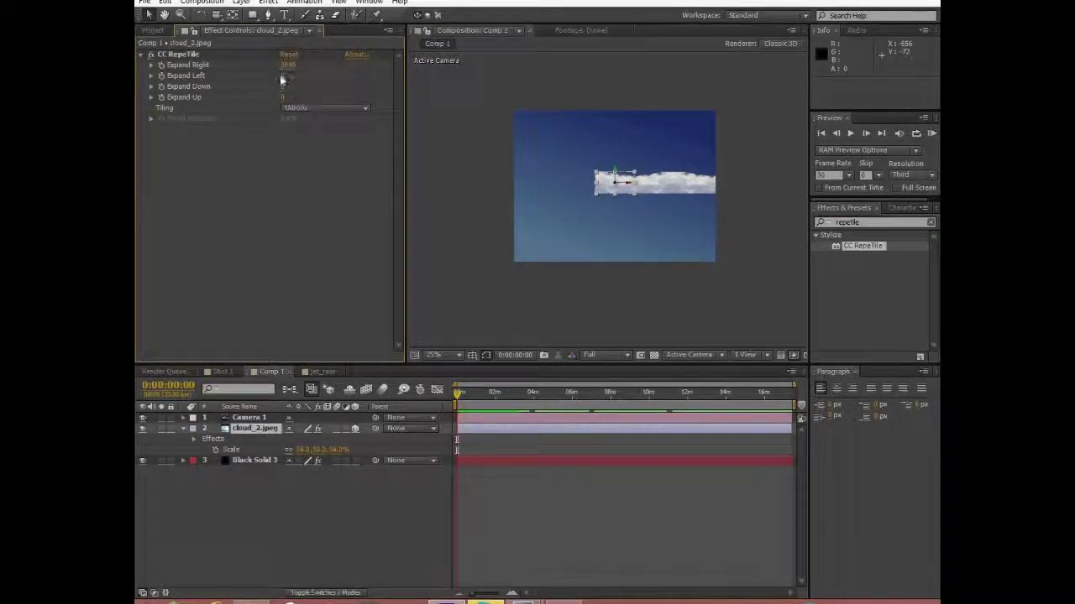
left_click(282, 75)
type("3000")
key("Return")
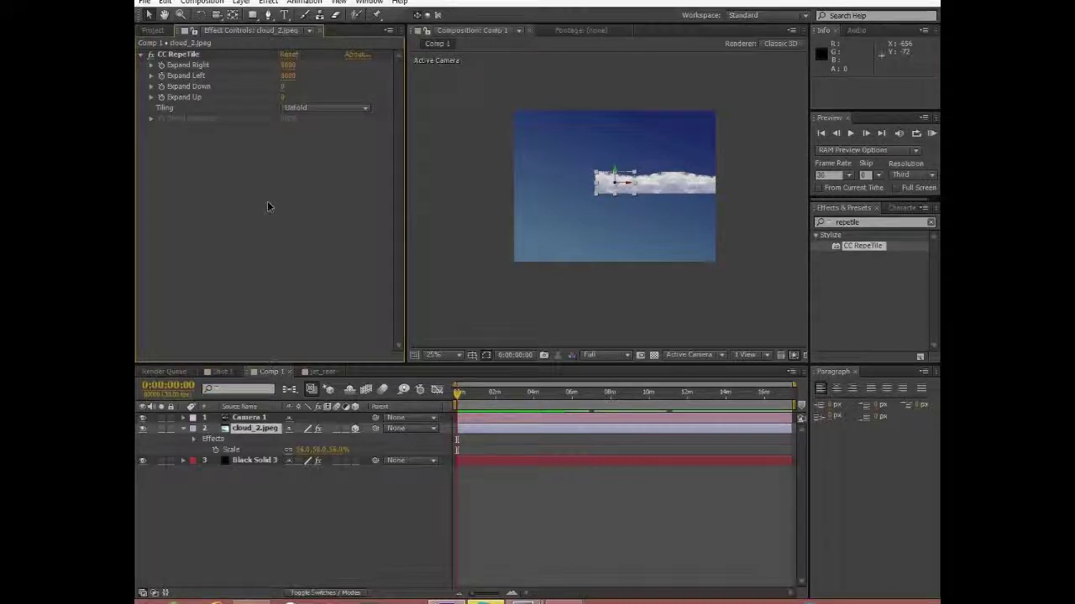
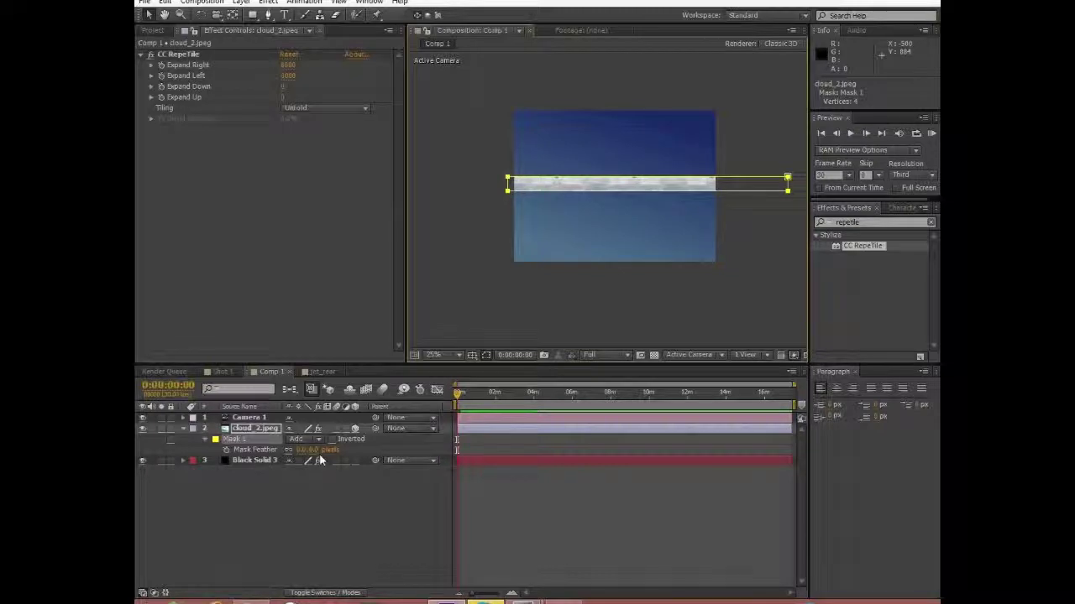
Feather Mask 1 on the cloud_2.jpeg layer by about 193 pixels
left_click_drag(315, 450, 498, 211)
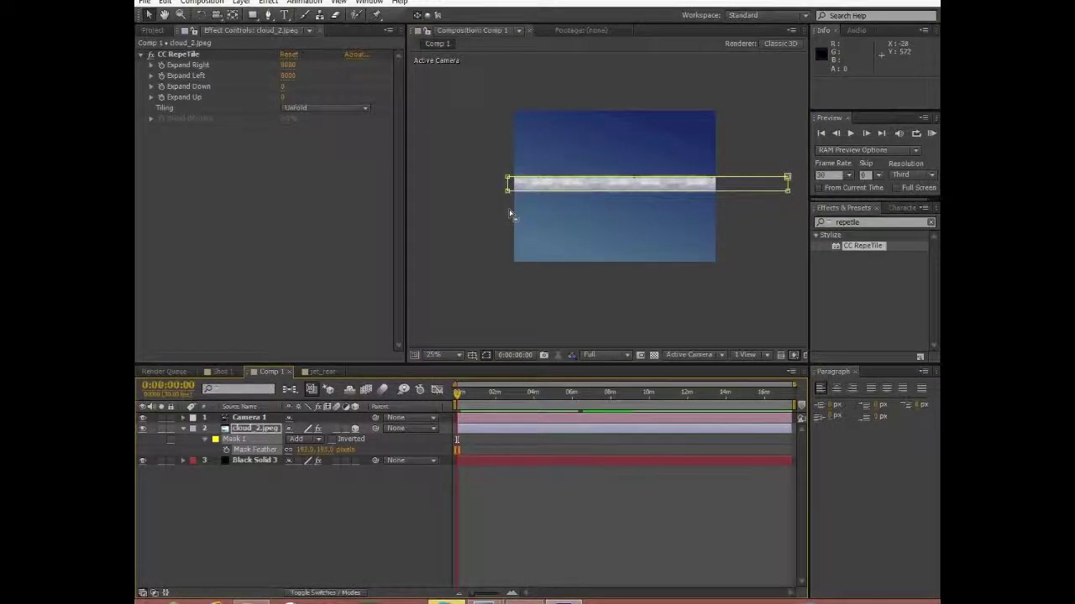
key("period")
left_click(268, 15)
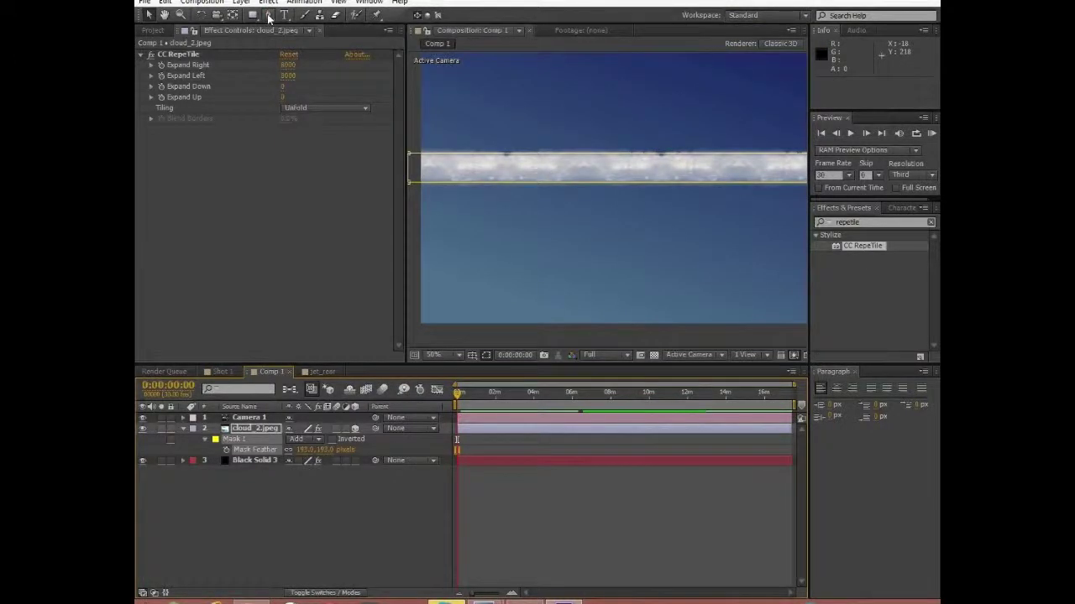
left_click(641, 152)
key("v")
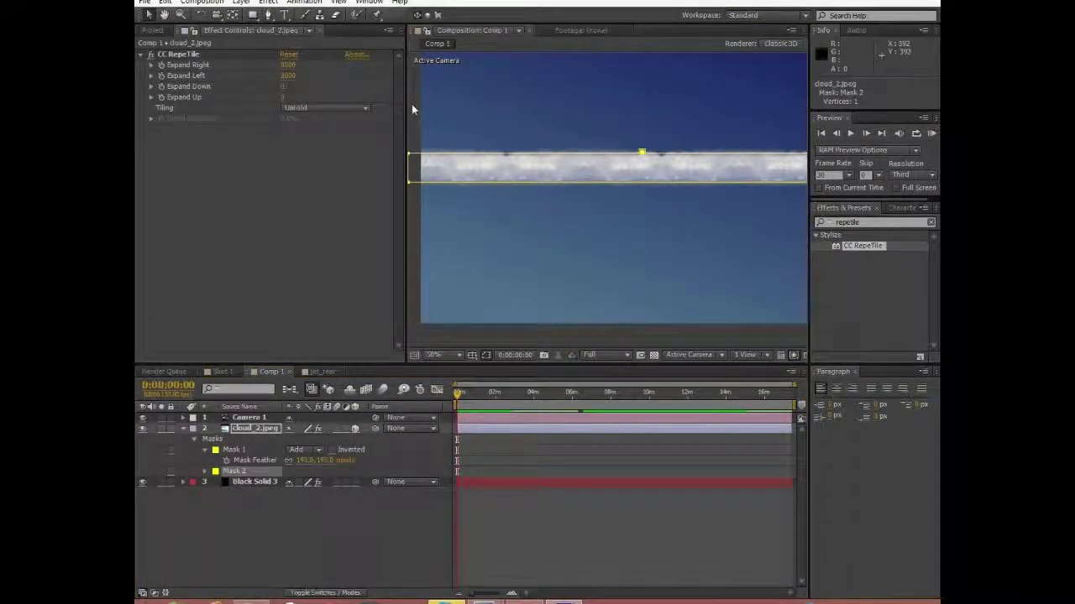
left_click_drag(641, 152, 645, 148)
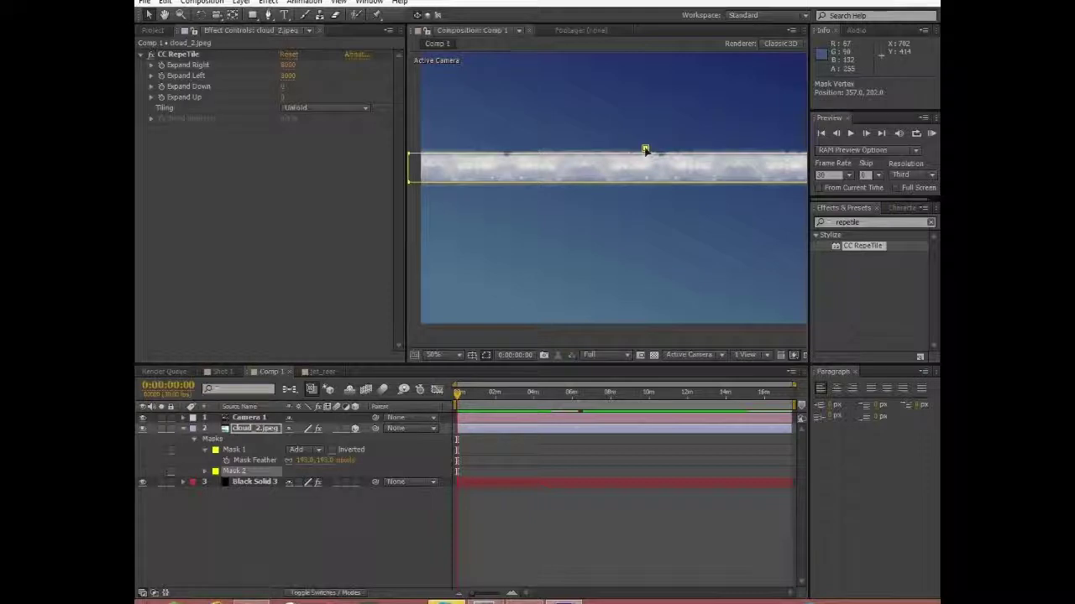
left_click(644, 150)
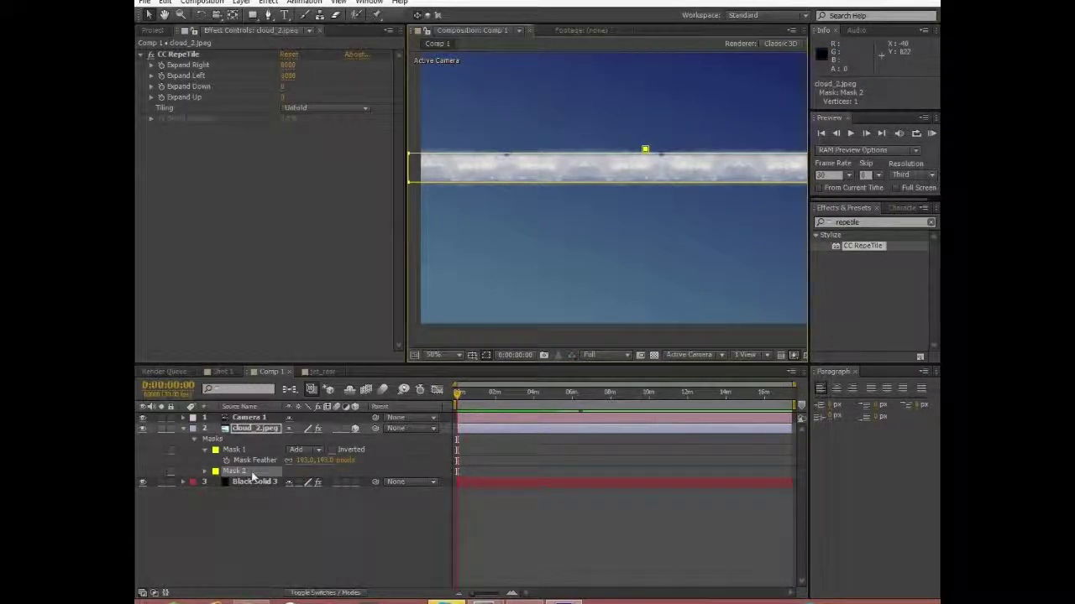
key("Delete")
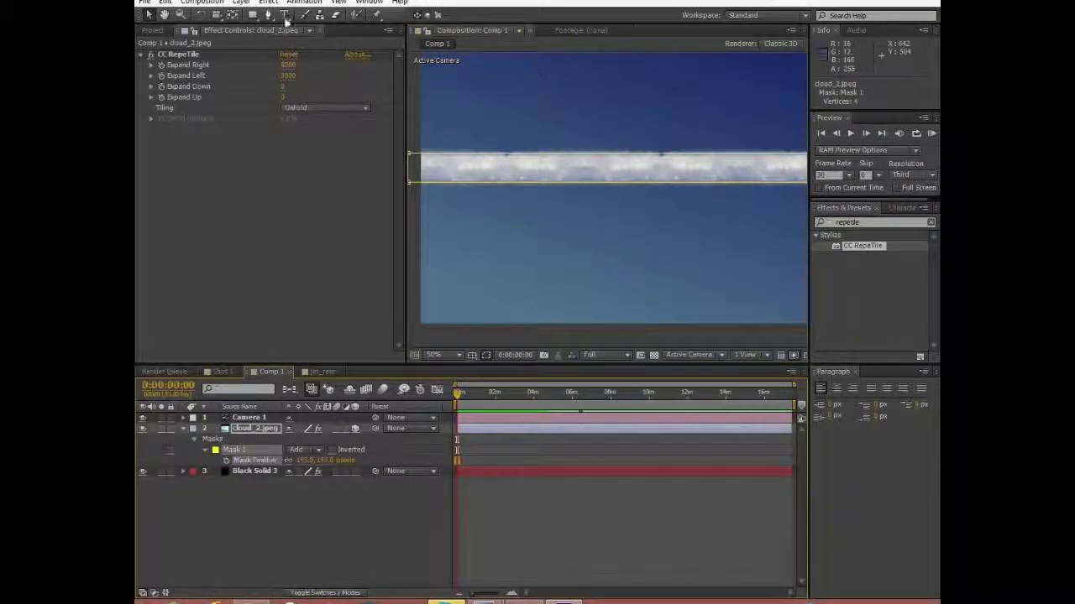
Add a vertex to the middle of Mask 1's upper edge and raise it slightly to reveal more of the cloud tops
left_click(647, 154)
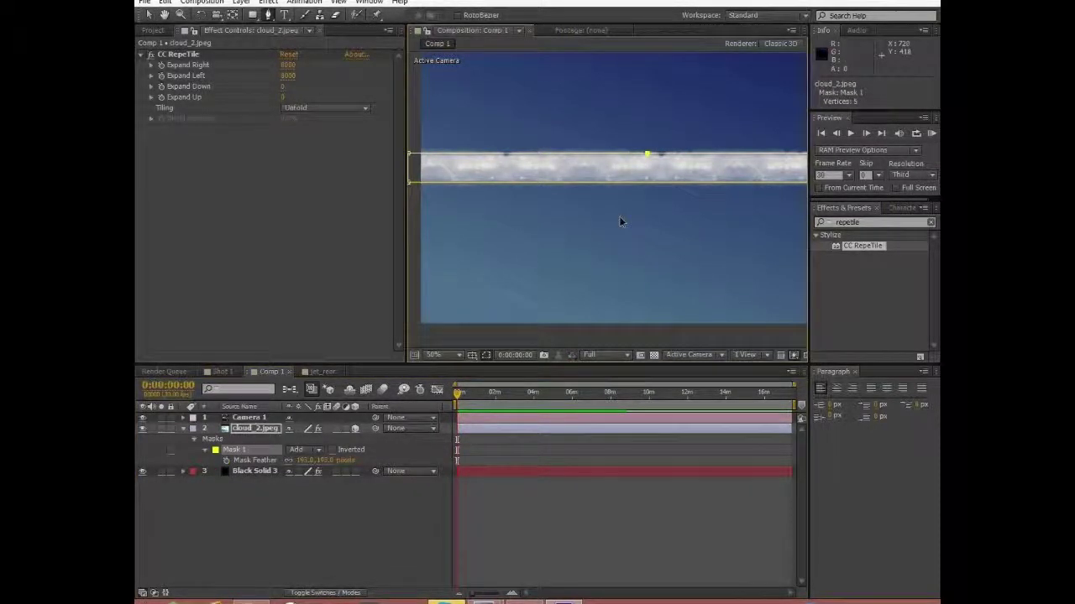
left_click(148, 15)
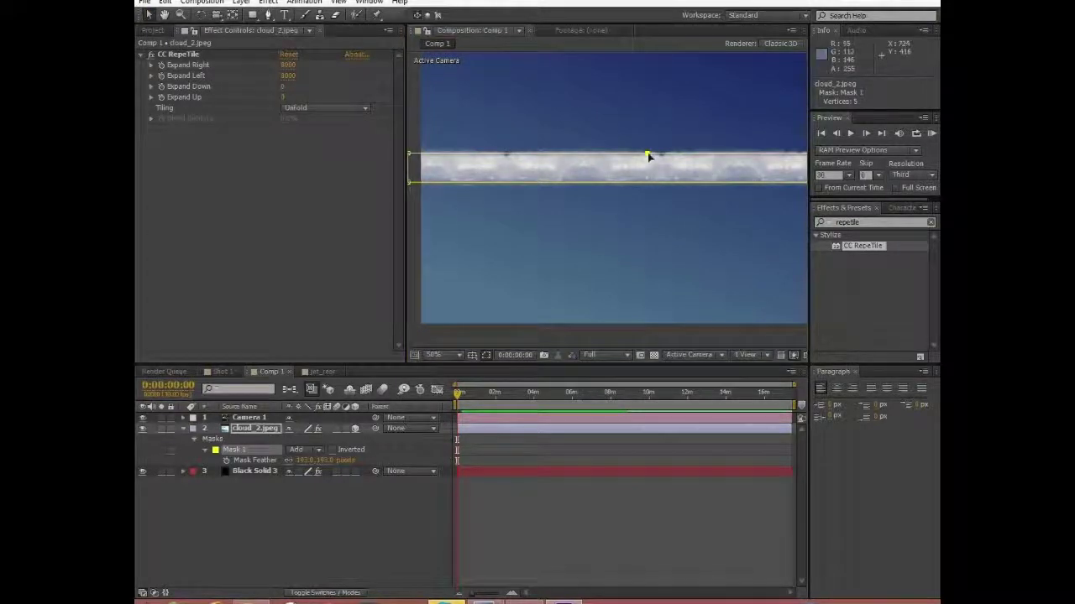
left_click_drag(647, 154, 649, 150)
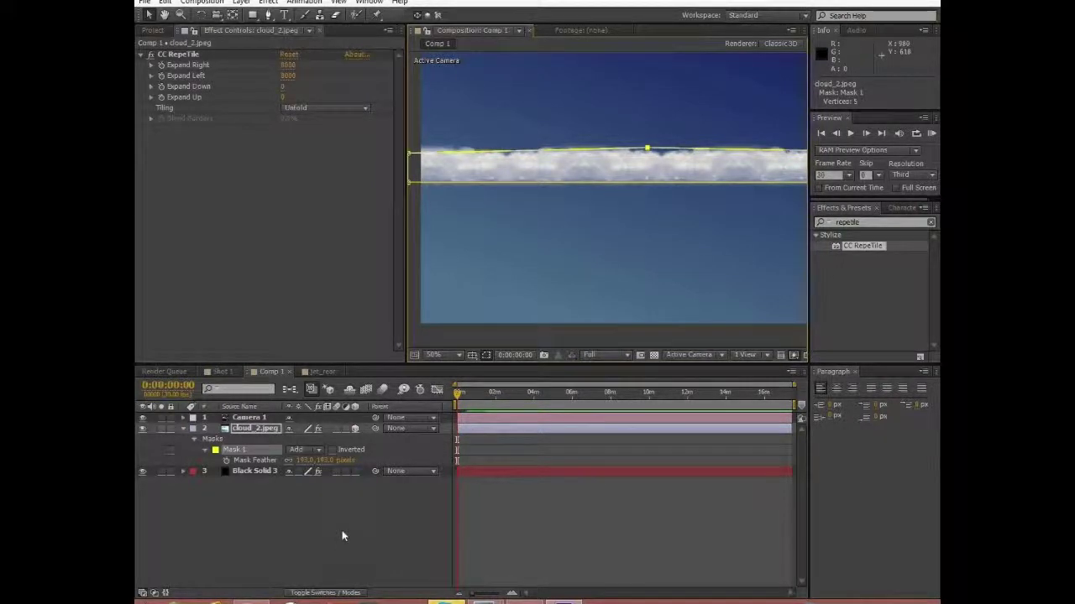
left_click(365, 506)
scroll(539, 238, "down", 4)
scroll(539, 239, "up", 2)
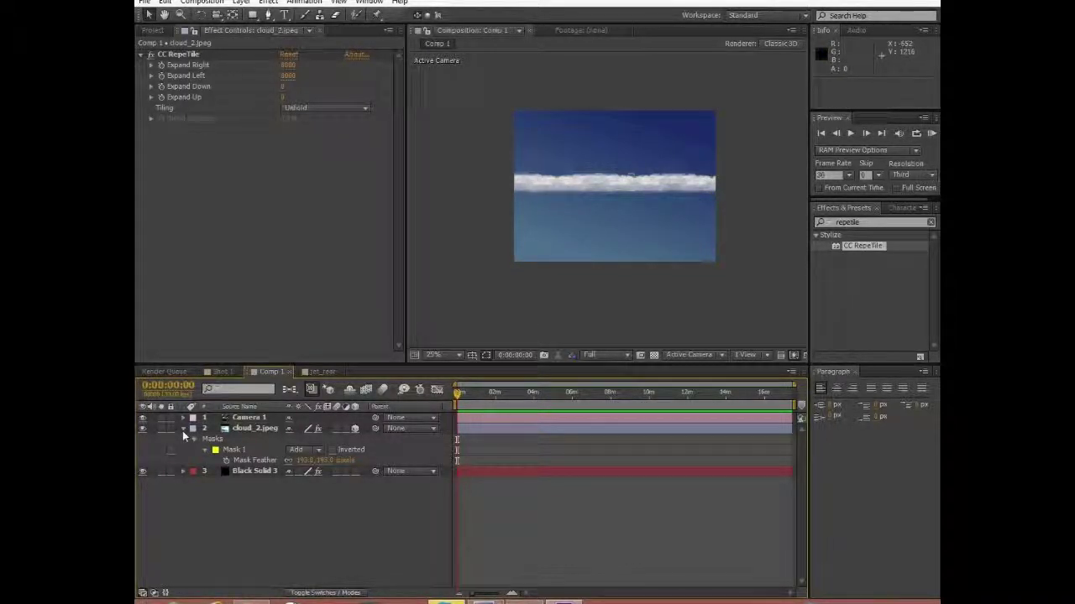
Duplicate the cloud_2.jpeg layer and move the copy forward and down, to Z position 7688 and Y position 912
left_click(249, 417)
left_click(256, 429)
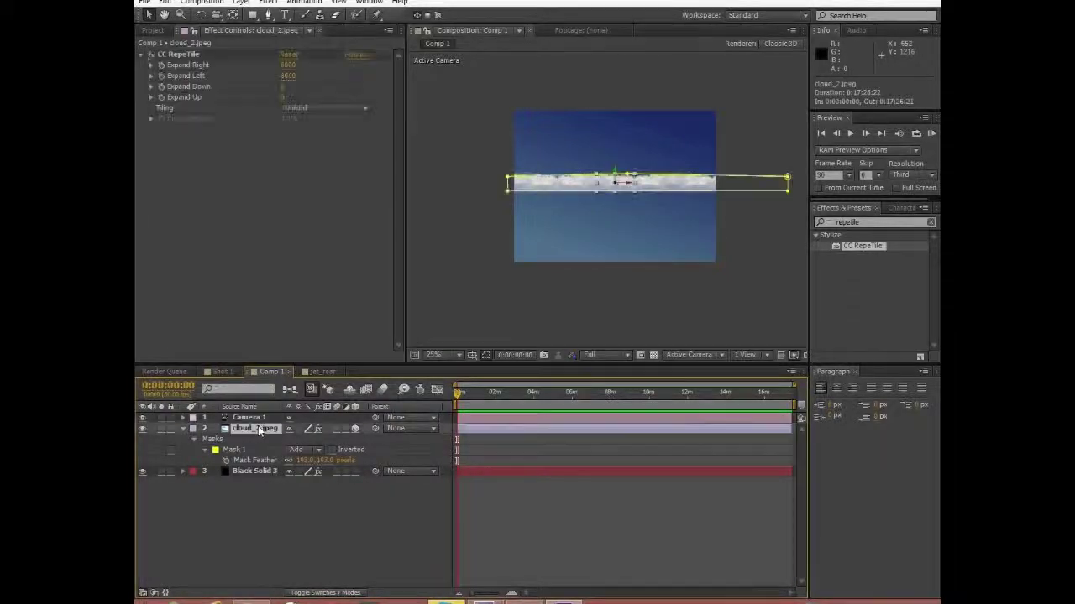
key("ctrl+d")
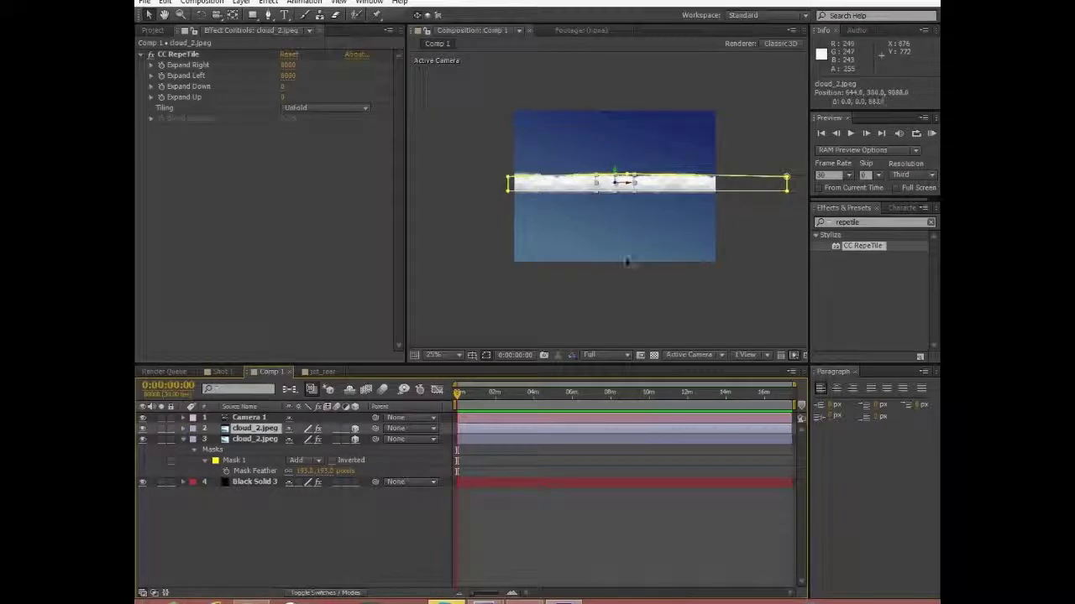
left_click_drag(625, 257, 938, 312)
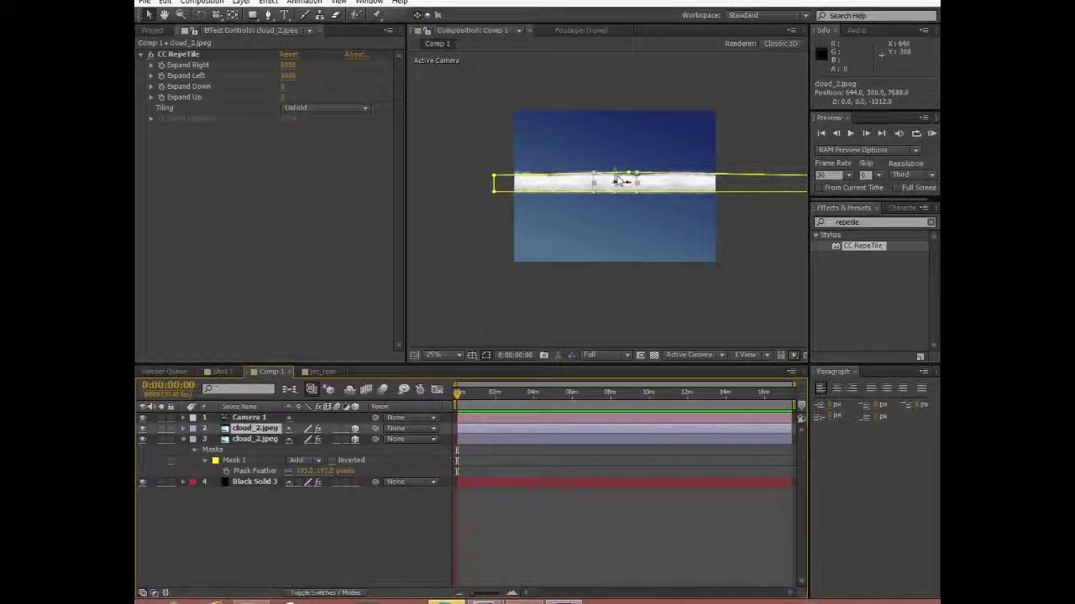
left_click_drag(618, 178, 627, 247)
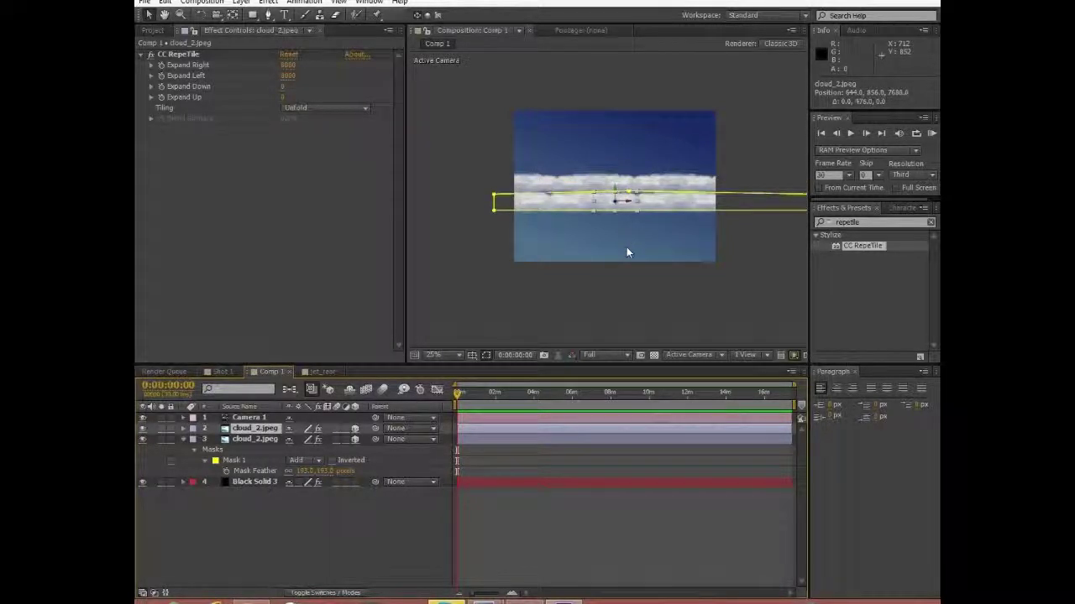
left_click_drag(611, 205, 624, 208)
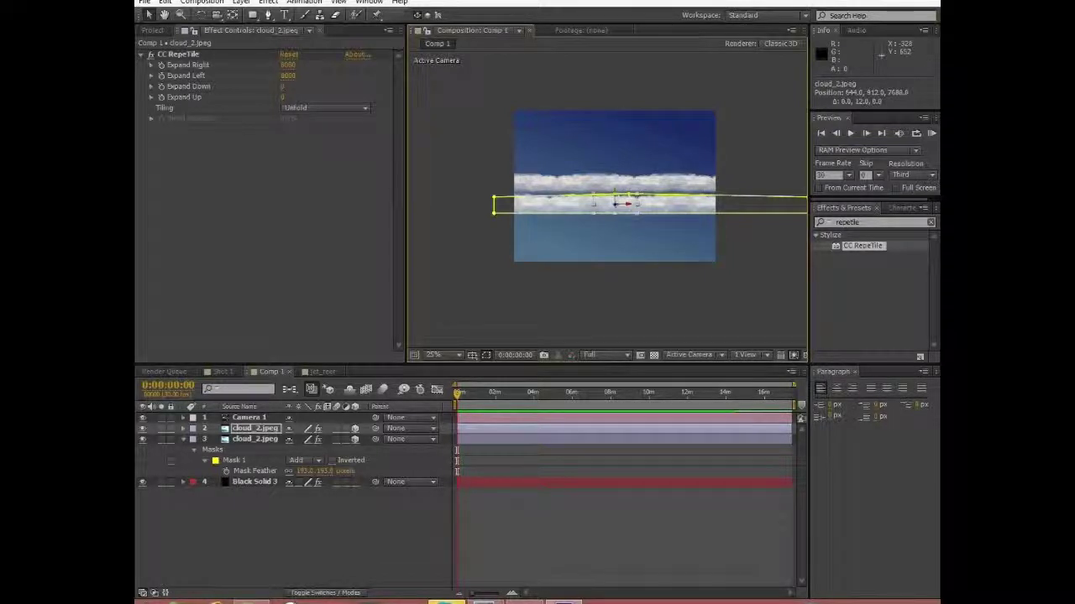
Orbit the camera upward to about 548, 155, -2645, and bring the front cloud row forward to Z position 5868
left_click(216, 14)
mouse_move(621, 221)
left_mouse_down()
mouse_move(631, 225)
mouse_move(622, 225)
left_mouse_up()
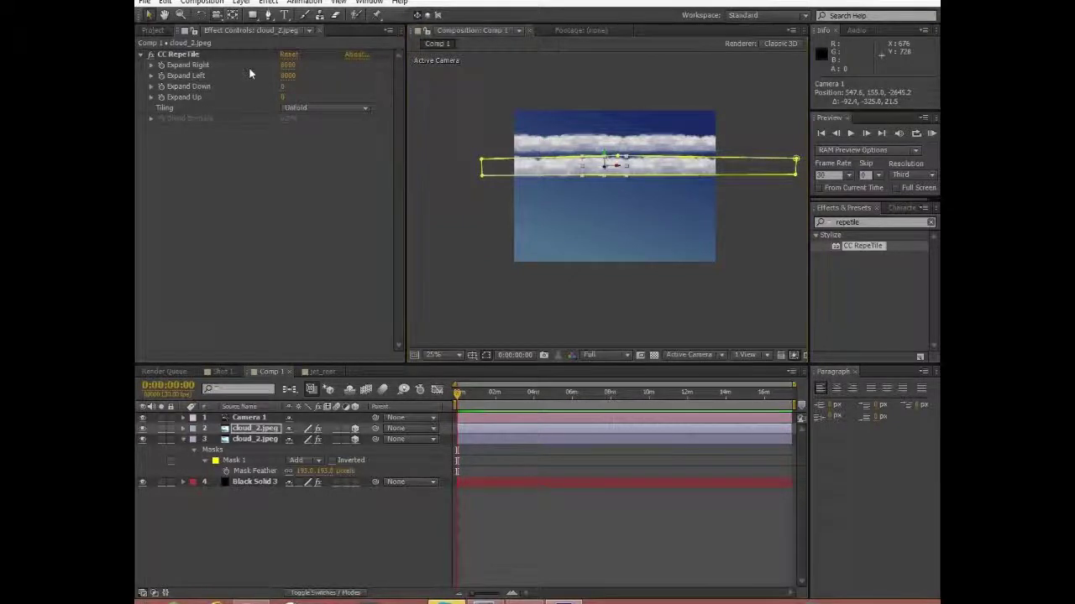
left_click_drag(612, 167, 868, 455)
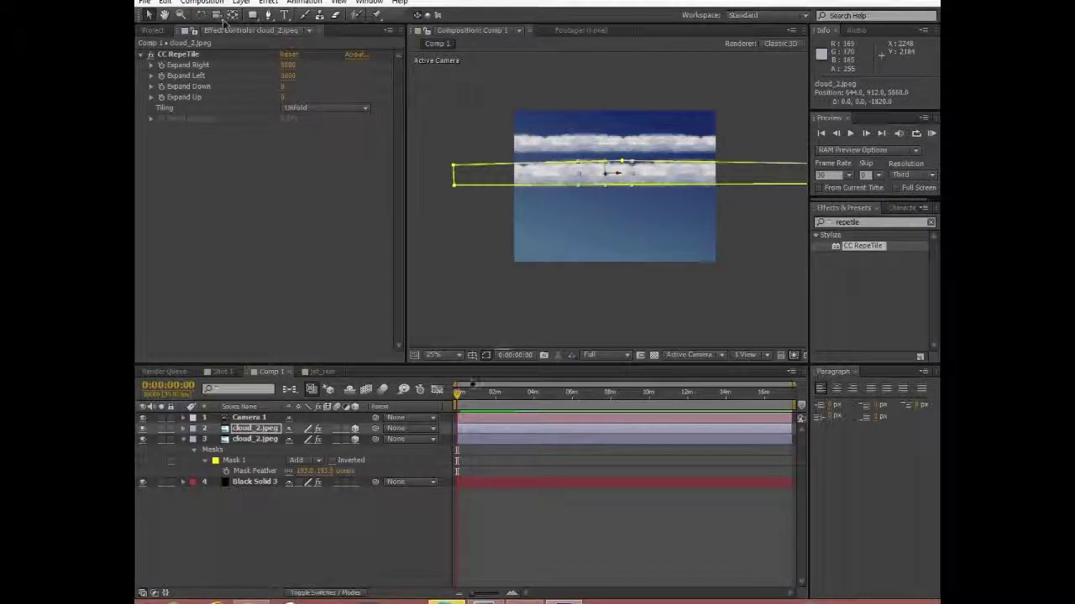
mouse_move(485, 601)
left_click_drag(605, 172, 606, 166)
Orbit the camera around the cloud rows to about 826, 340, -2657, and select the rear cloud_2.jpeg layer
left_click(218, 15)
left_click_drag(613, 243, 642, 243)
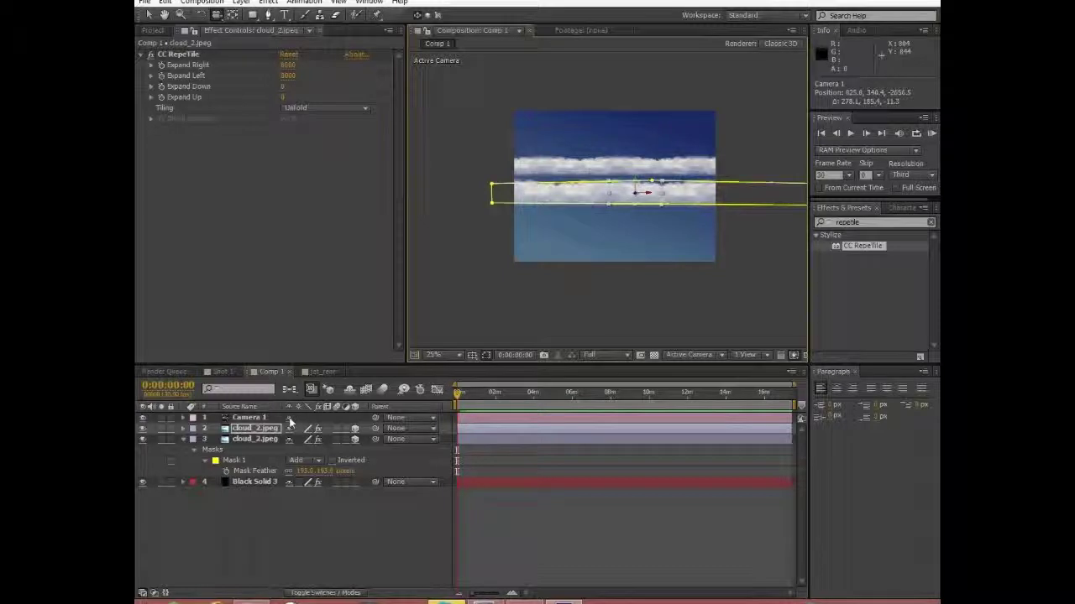
left_click(273, 437)
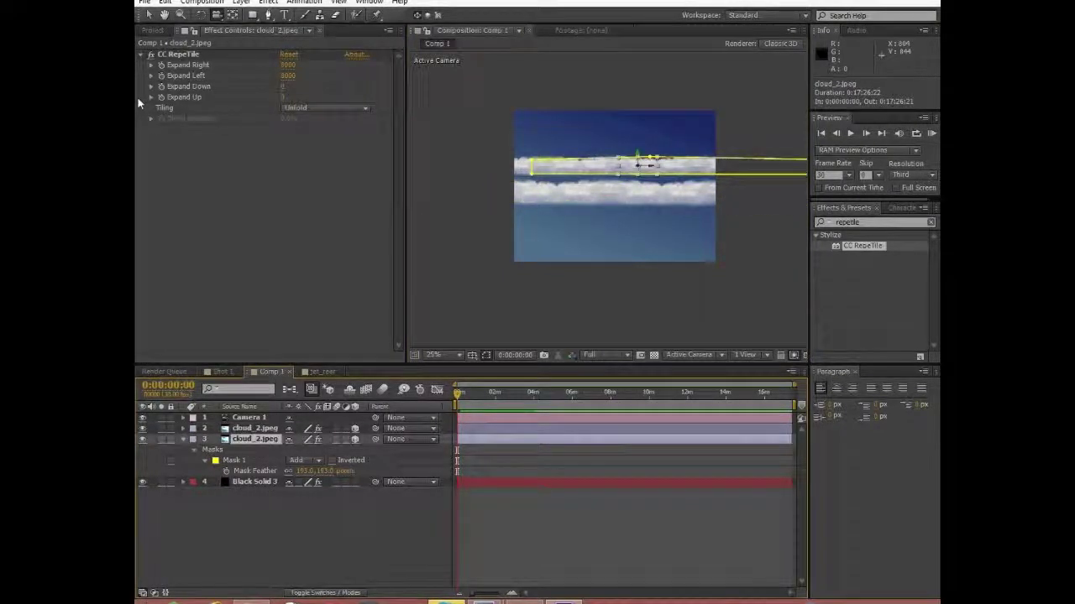
Add another cloud_2.jpeg to Comp 1 as the uppermost layer and set its blending mode to Screen
left_click(152, 31)
left_click(182, 166)
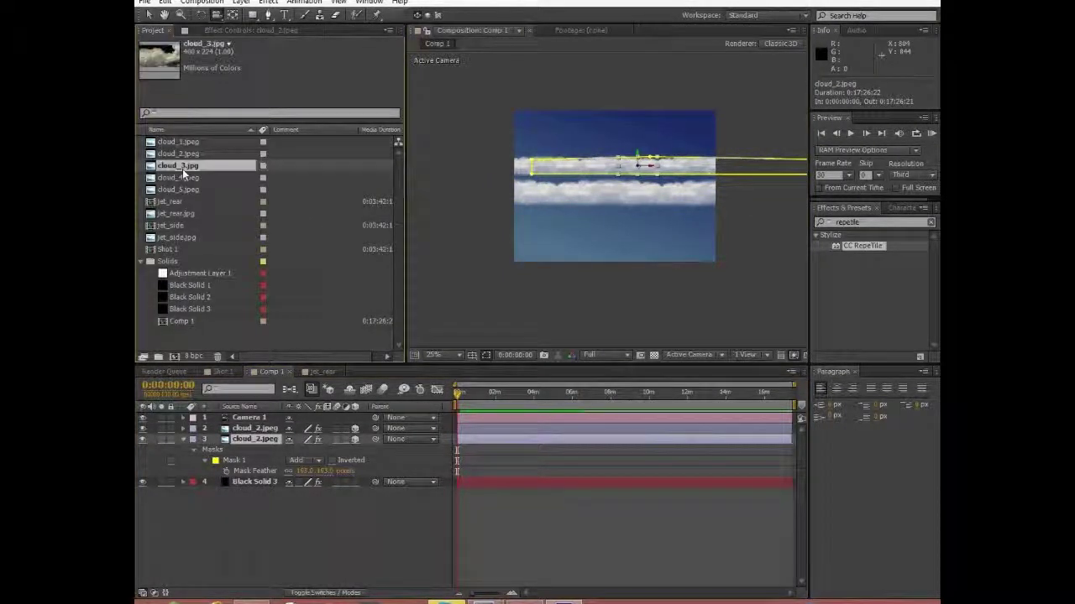
left_click(192, 143)
left_click_drag(194, 153, 587, 268)
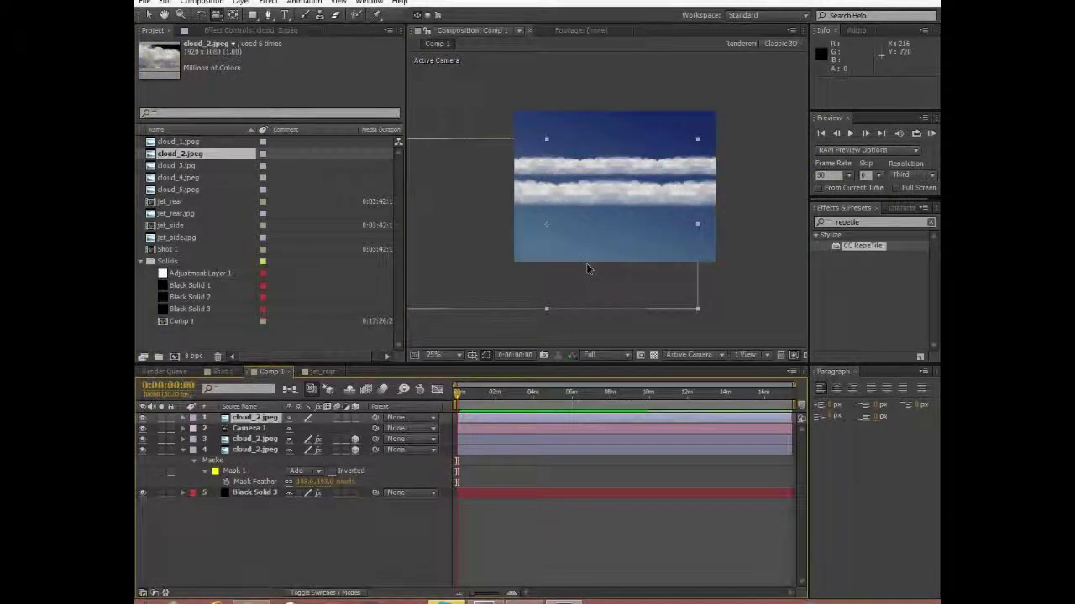
left_click(334, 593)
left_click(313, 418)
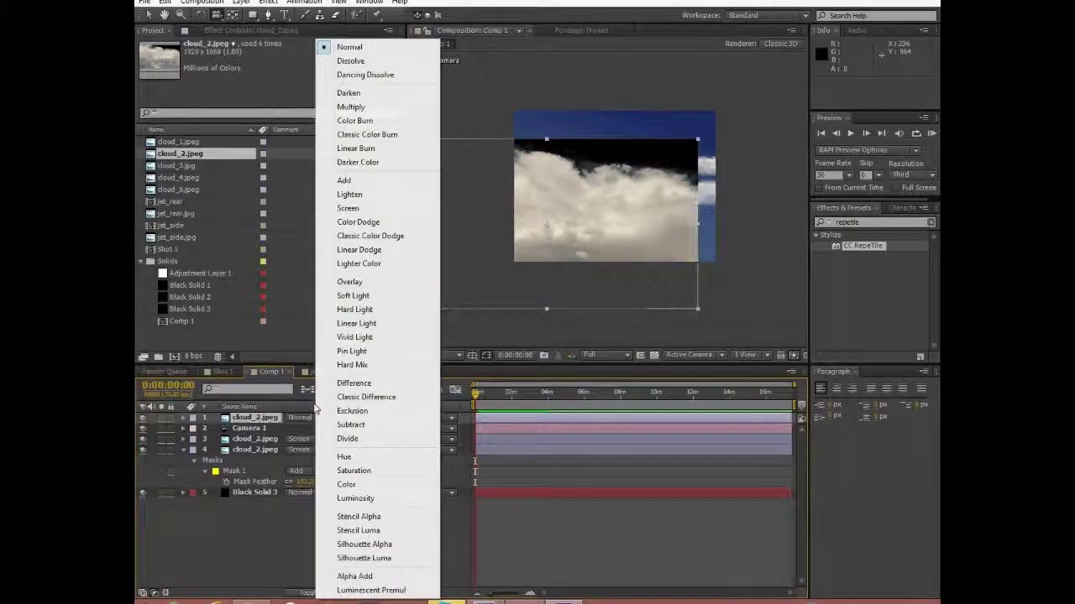
left_click(360, 211)
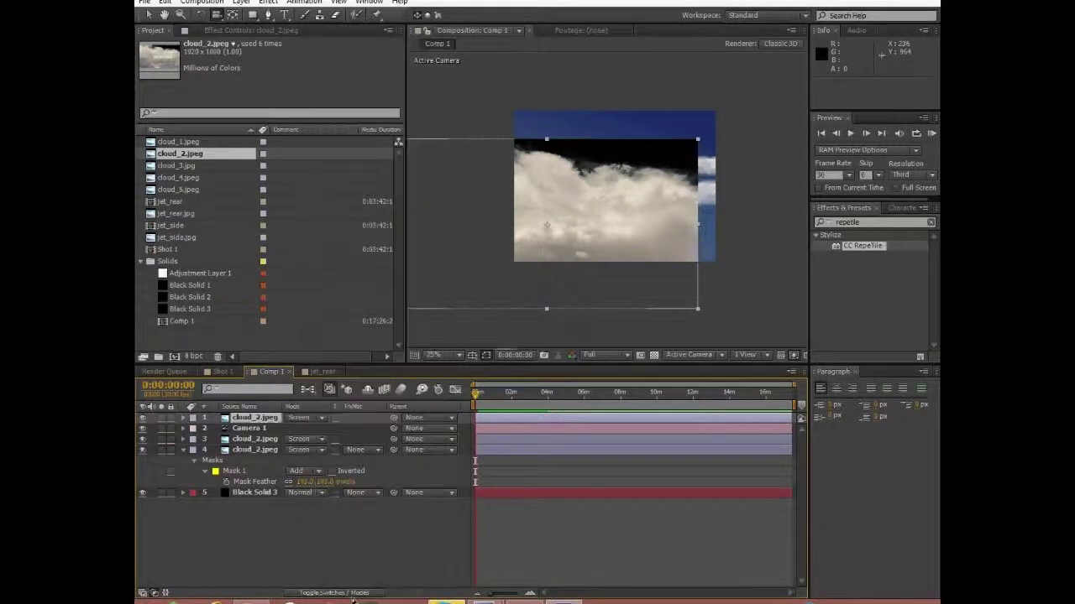
Make the uppermost cloud_2.jpeg layer 3D and set its Y rotation to -2° and its Z rotation to 30°
key("F4")
left_click(355, 418)
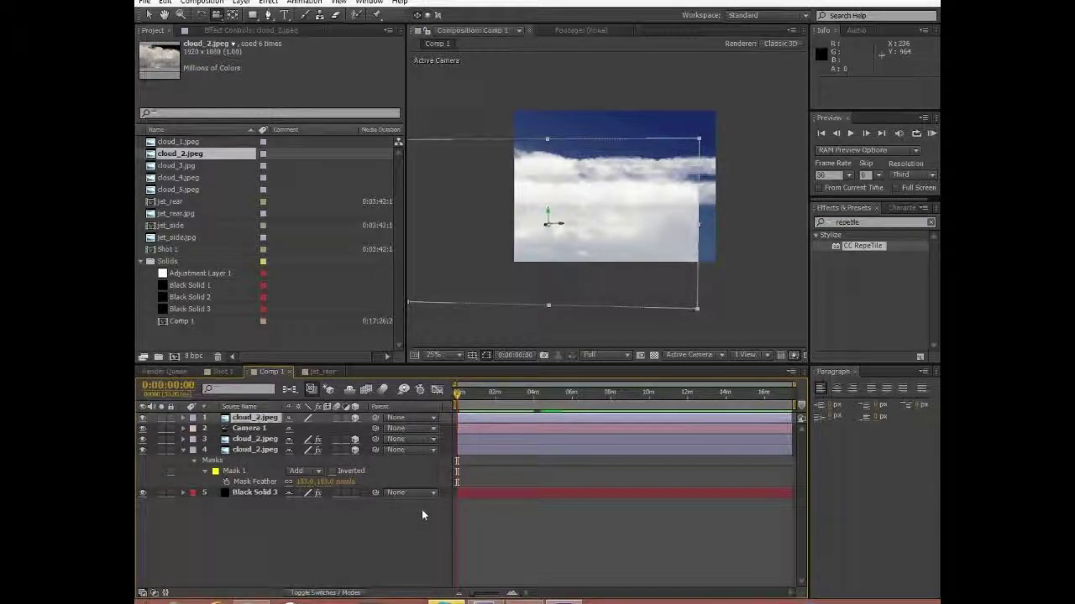
key("r")
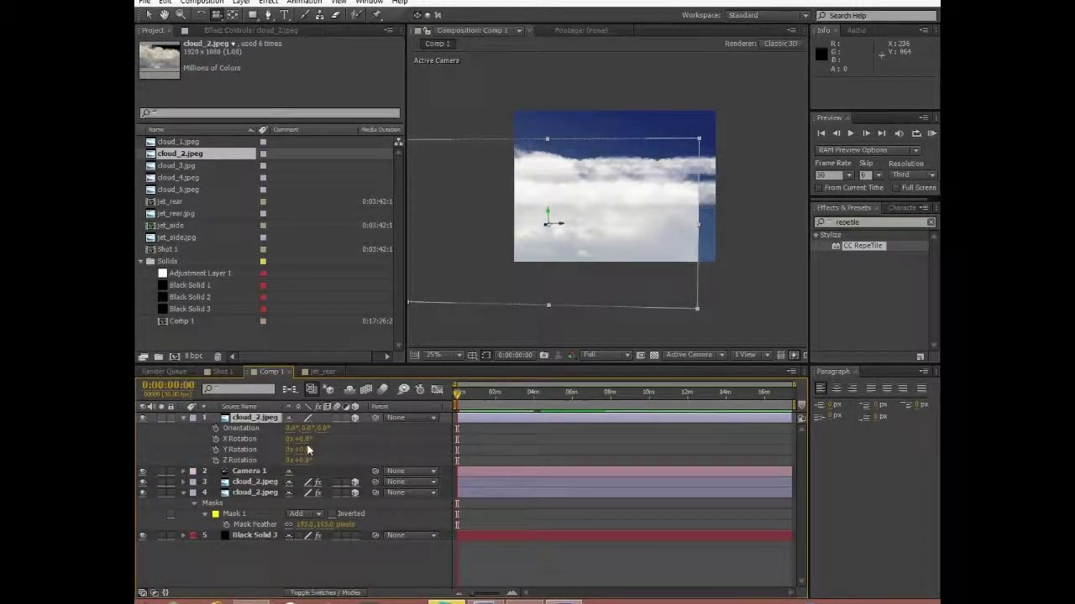
left_click_drag(302, 456, 322, 439)
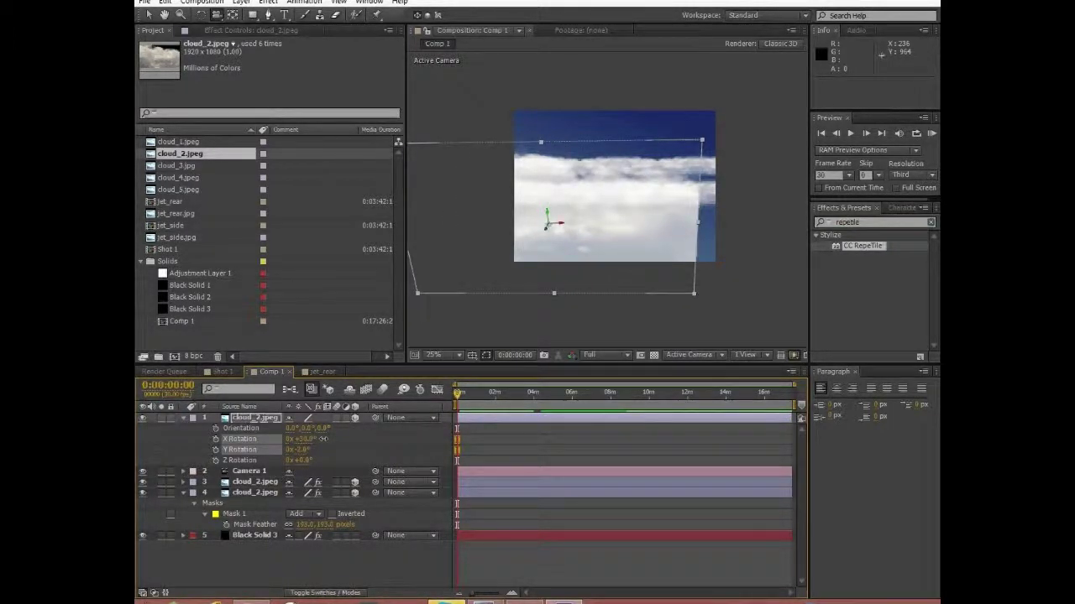
left_click_drag(301, 460, 323, 461)
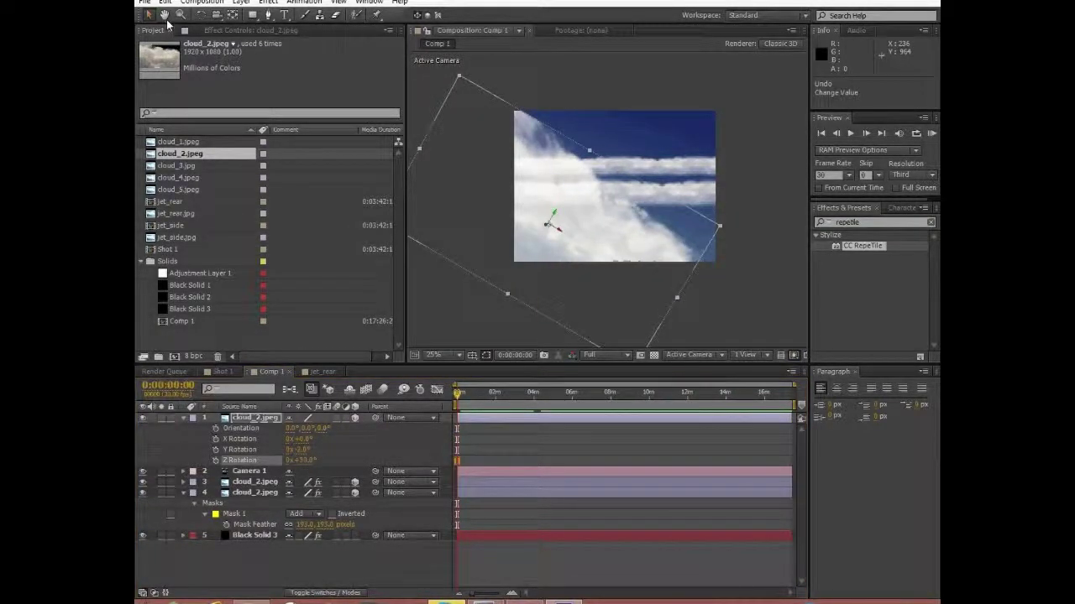
Move the tilted cloud layer up and to the left until it is out of the frame
left_click_drag(549, 254, 507, 189)
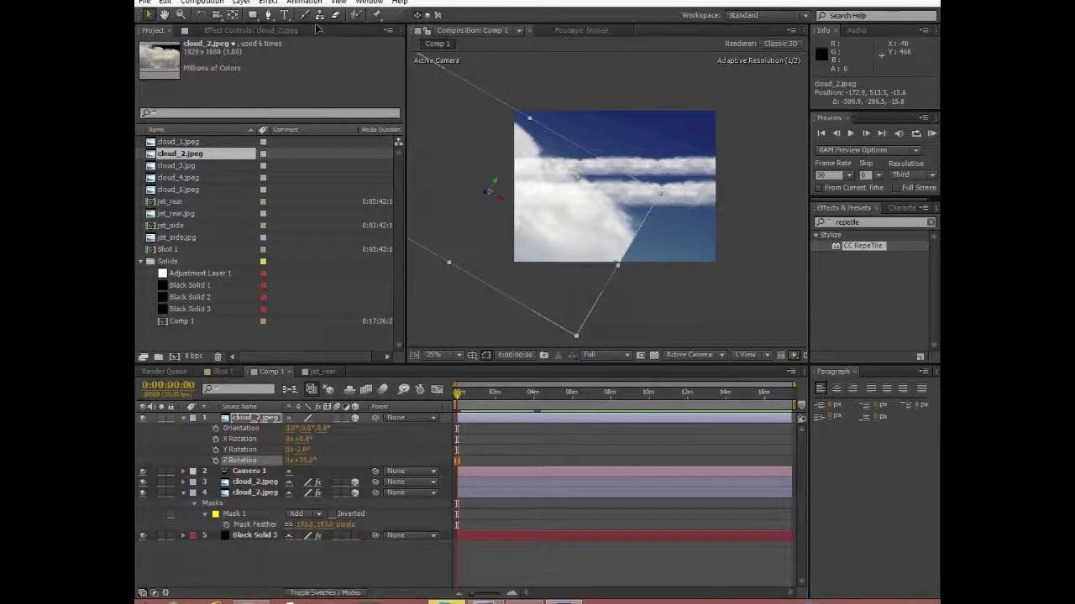
left_click_drag(350, 1, 344, 2)
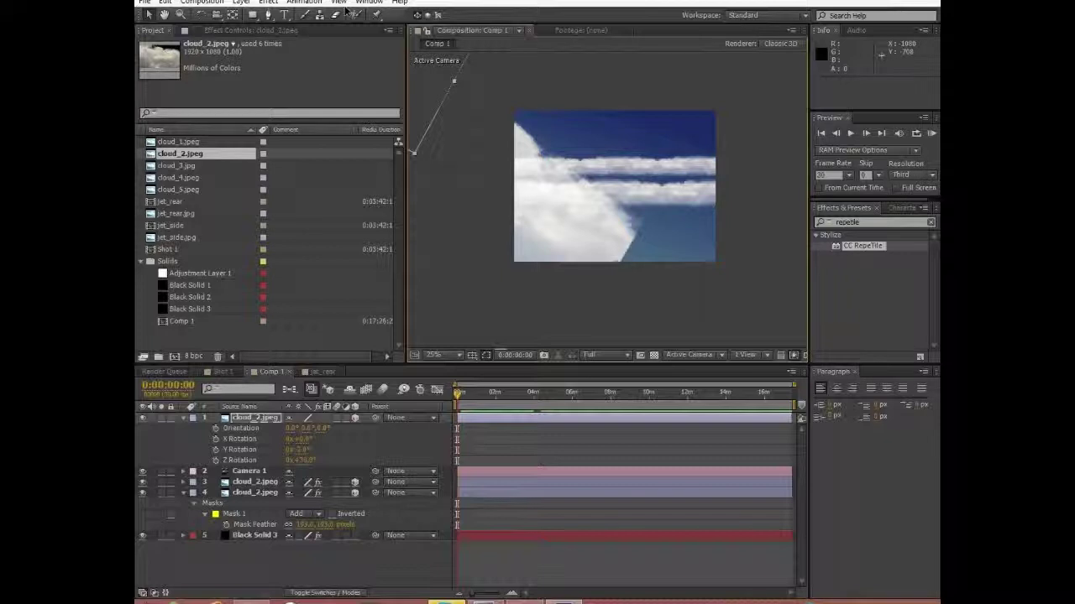
Lower the composition view resolution to Third and return the playhead to the start of Comp 1
left_click(344, 8)
mouse_move(515, 65)
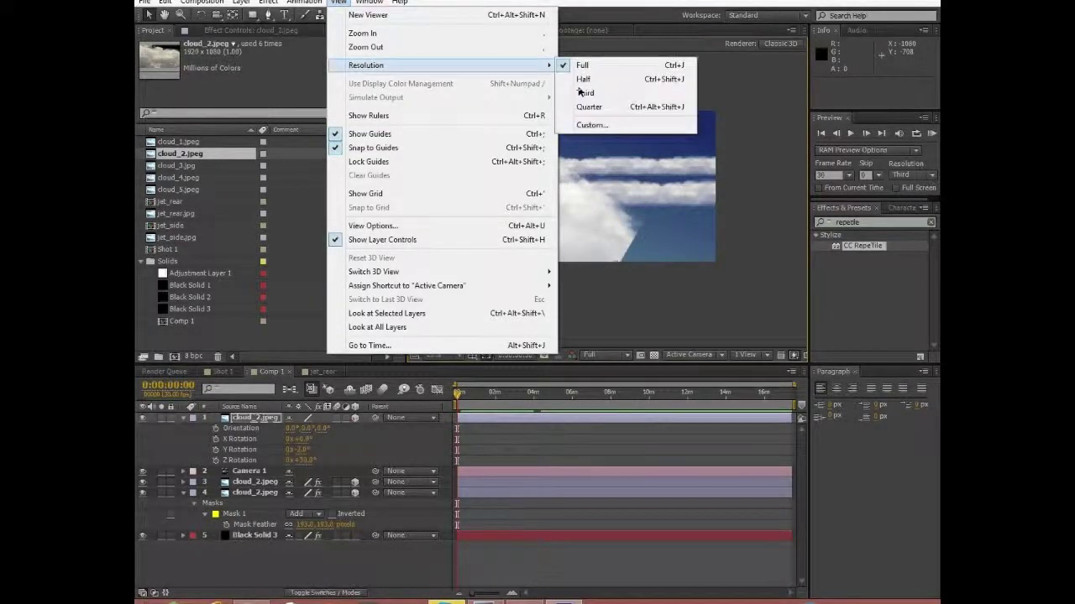
left_click(585, 92)
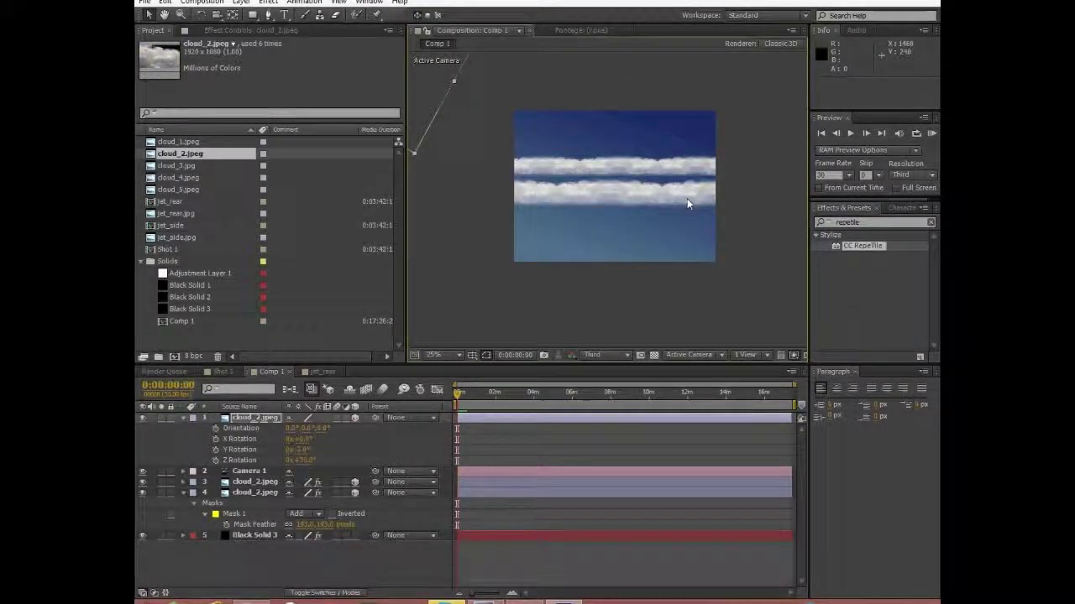
left_click(463, 392)
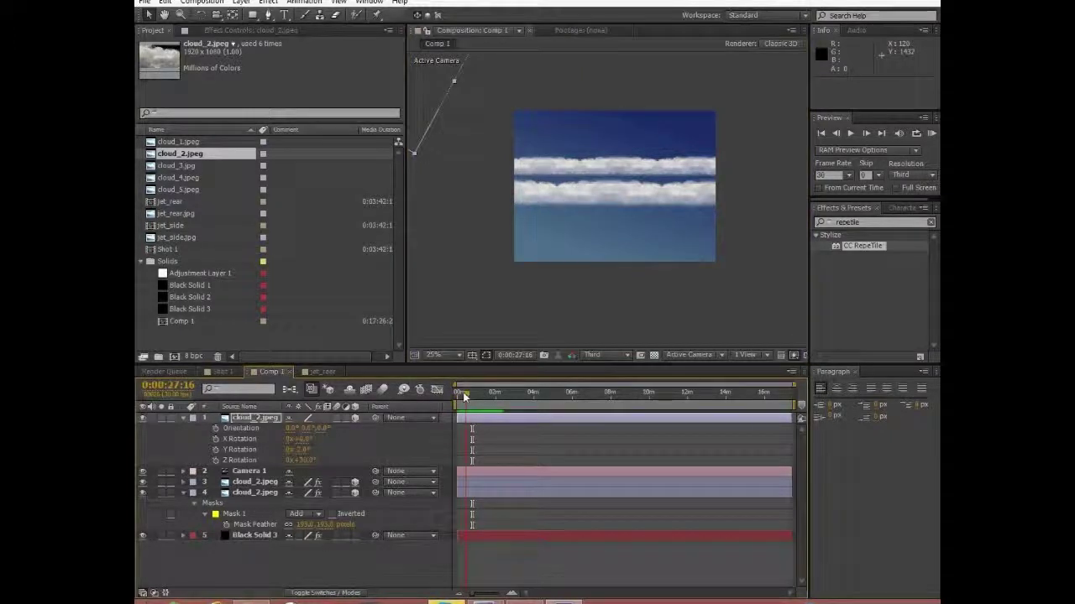
key("Home")
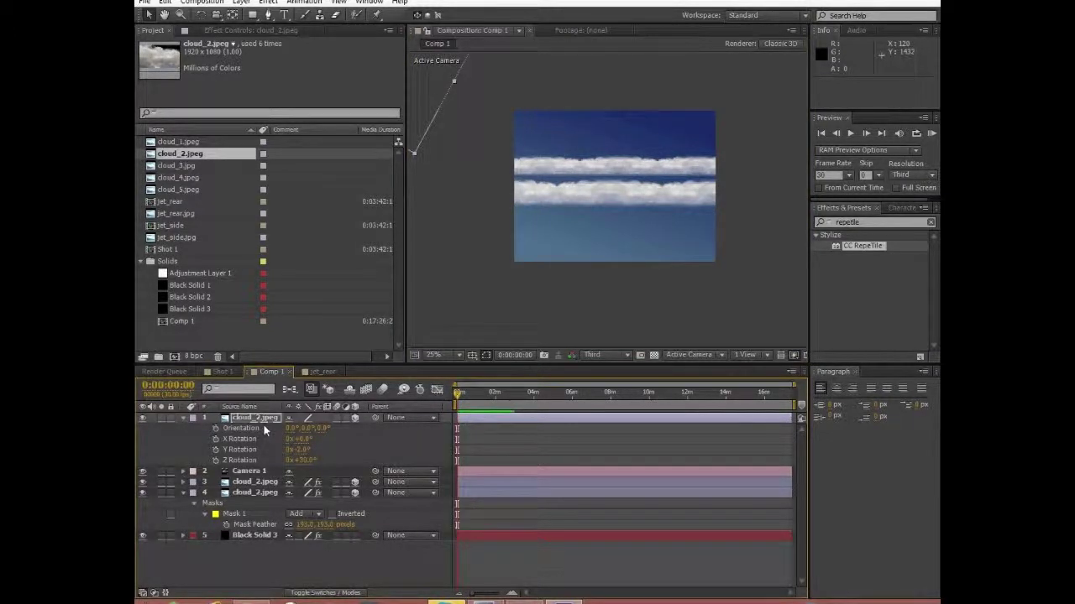
Move the tilted cloud layer back over the lower-left part of the frame, to position about 87.6, 776.9, 18.9
key("comma")
key("comma")
key("comma")
key("comma")
left_click_drag(542, 155, 594, 214)
scroll(594, 213, "up", 1)
key("period")
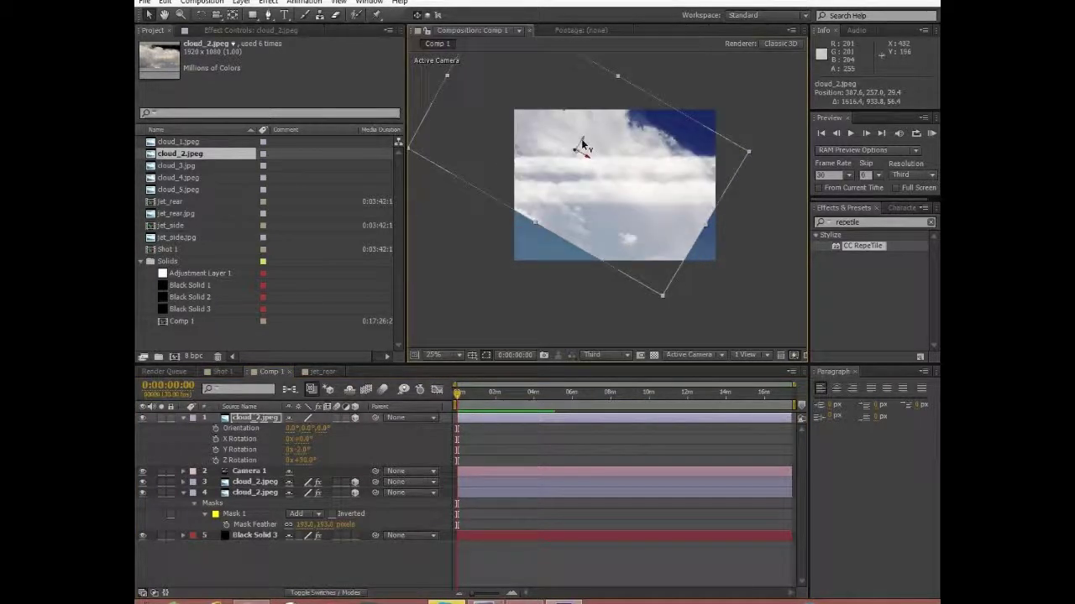
left_click_drag(583, 144, 535, 230)
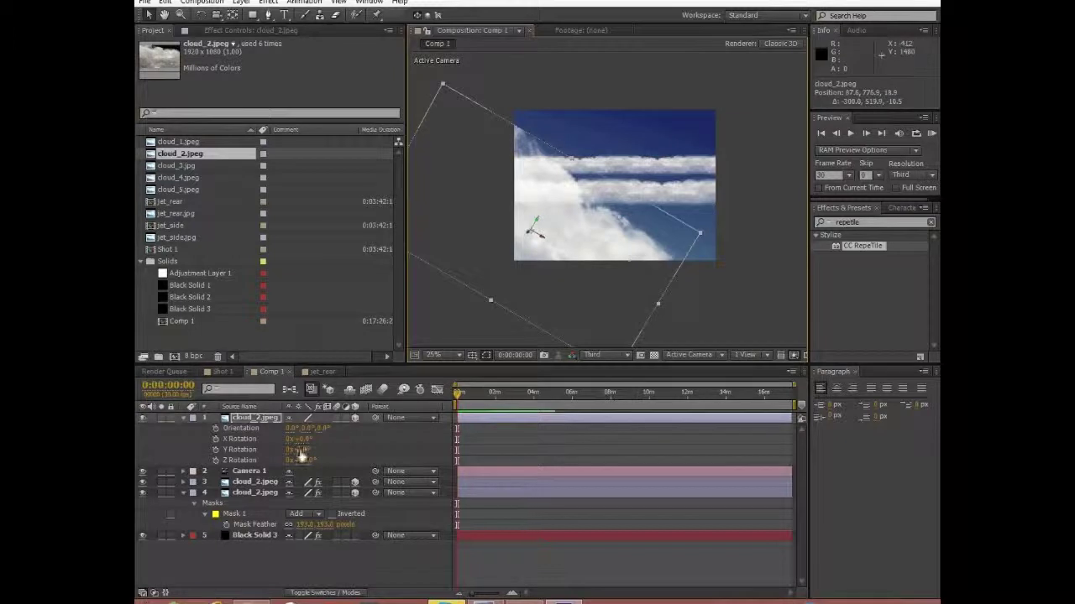
Set the tilted cloud layer's Y rotation to -11° and choose the Ellipse tool
left_click_drag(299, 453, 311, 444)
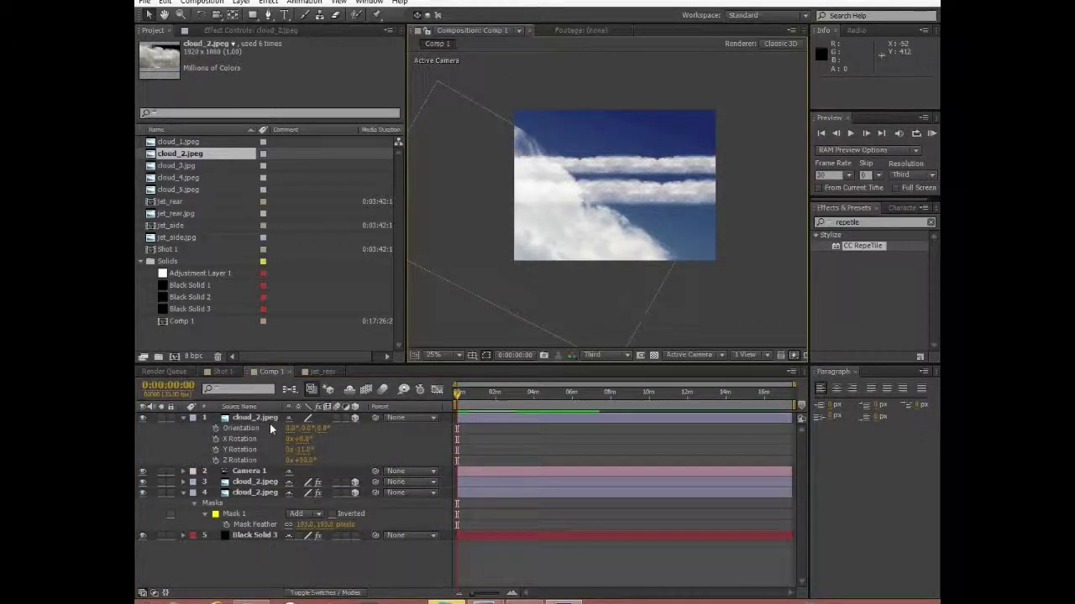
left_click_drag(252, 14, 280, 41)
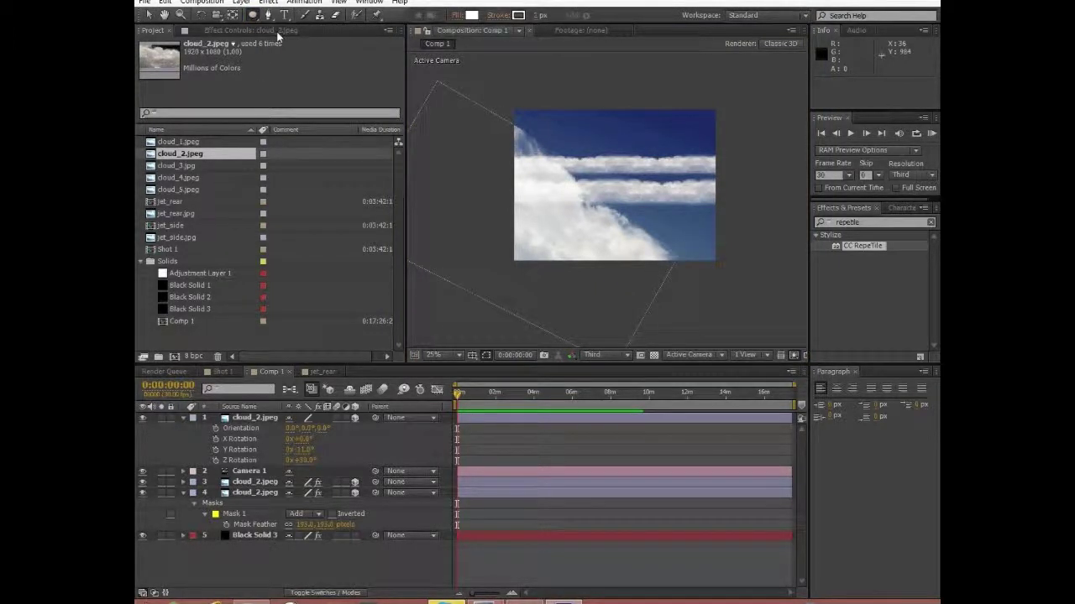
double_click(252, 14)
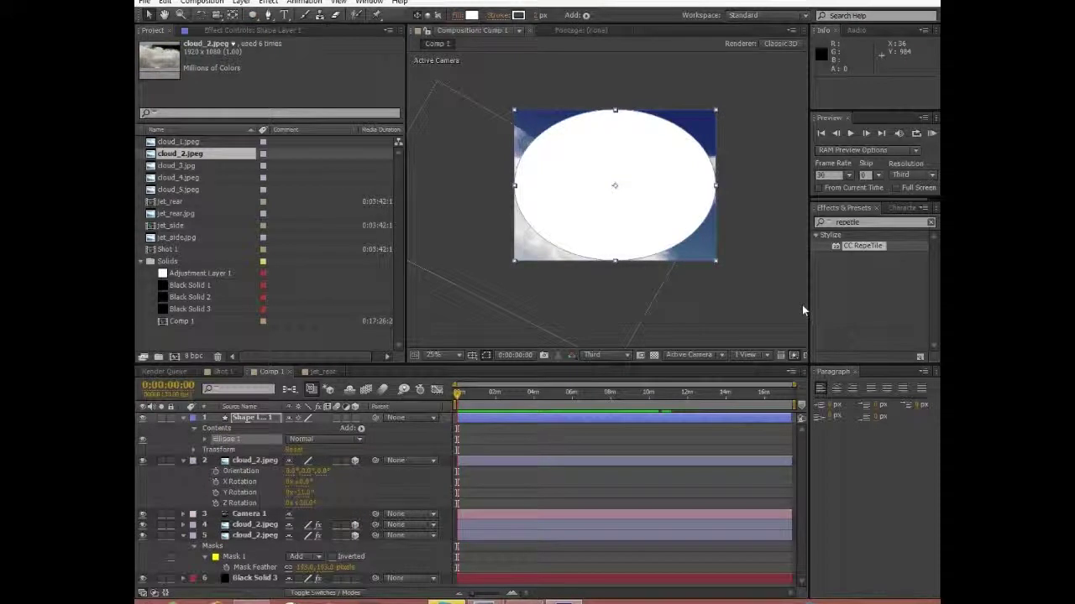
left_click(246, 418)
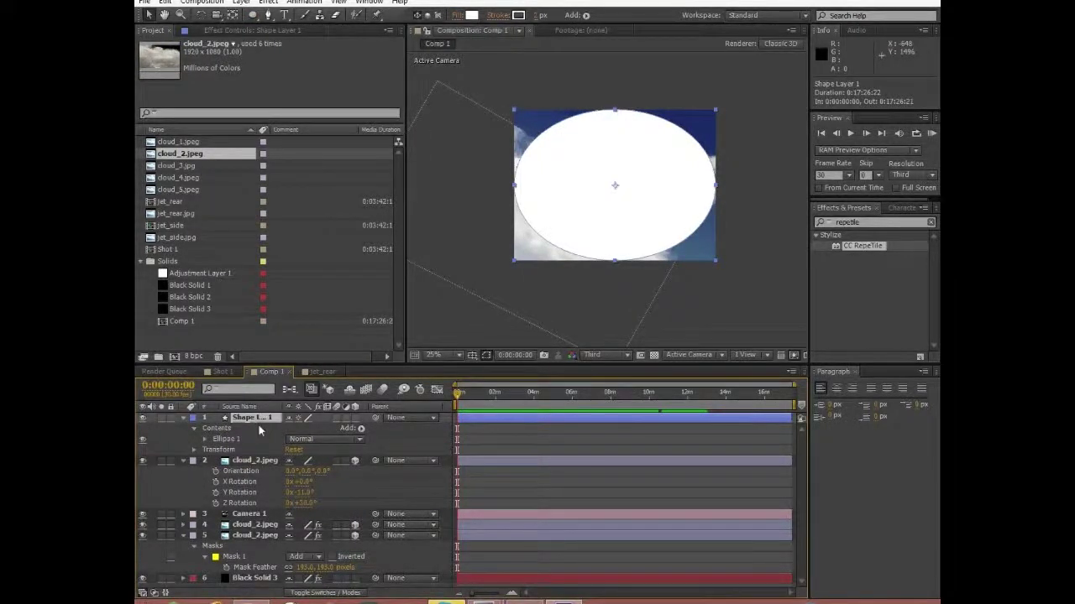
key("Delete")
Add a full-size elliptical mask to the uppermost cloud_2.jpeg layer and feather it by about 67 pixels
left_click(254, 412)
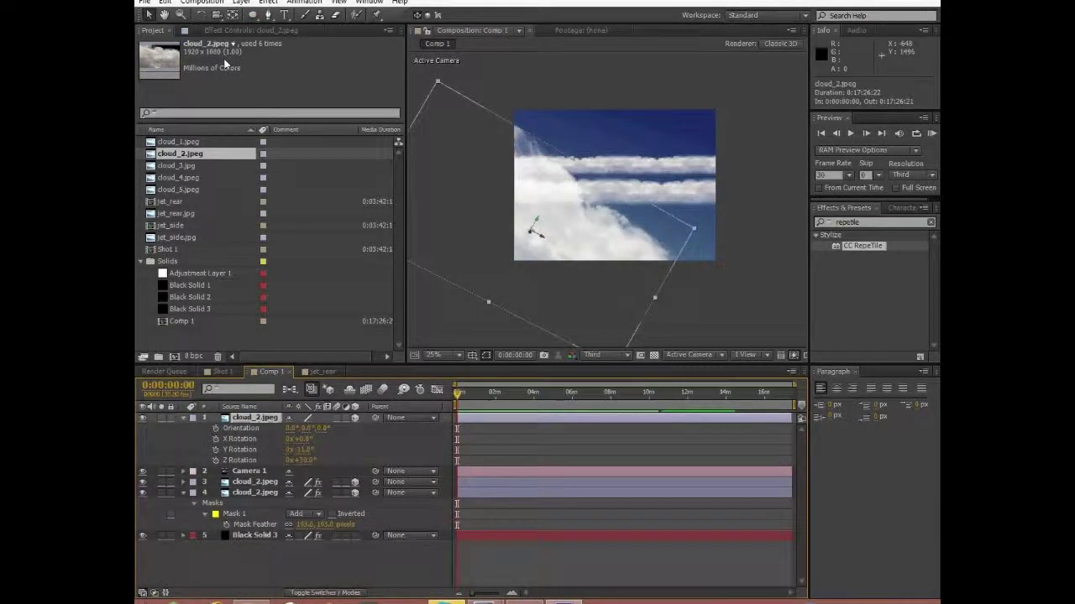
double_click(252, 14)
key("f")
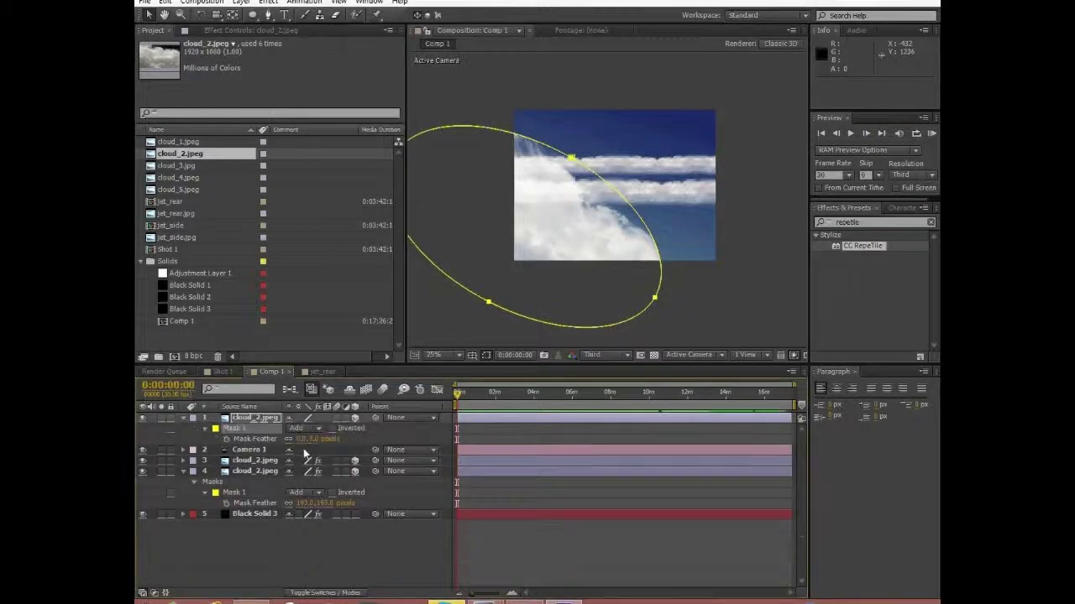
left_click_drag(304, 439, 345, 428)
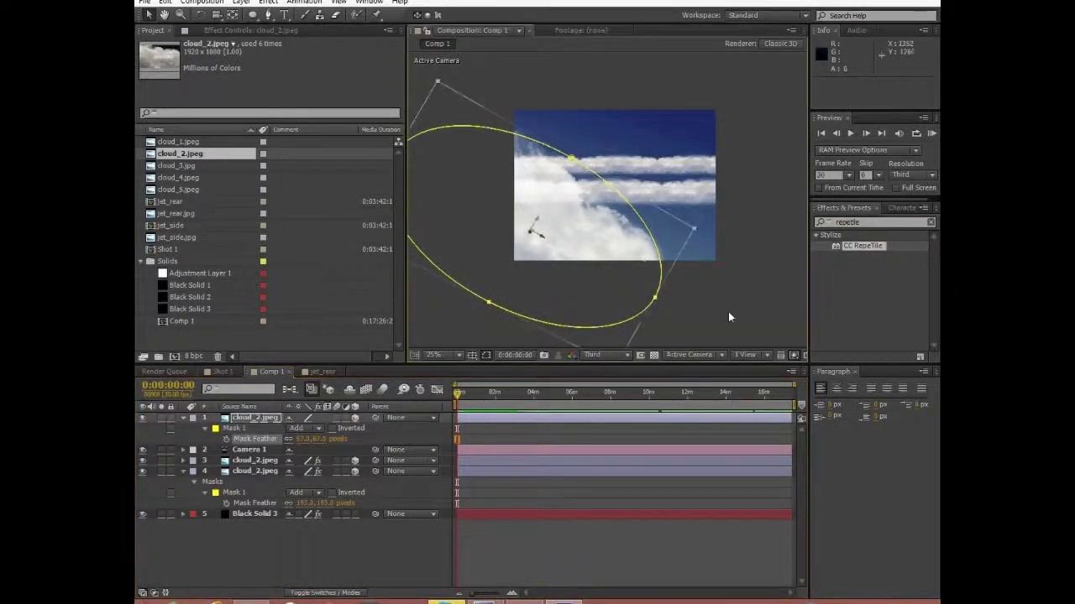
left_click(681, 287)
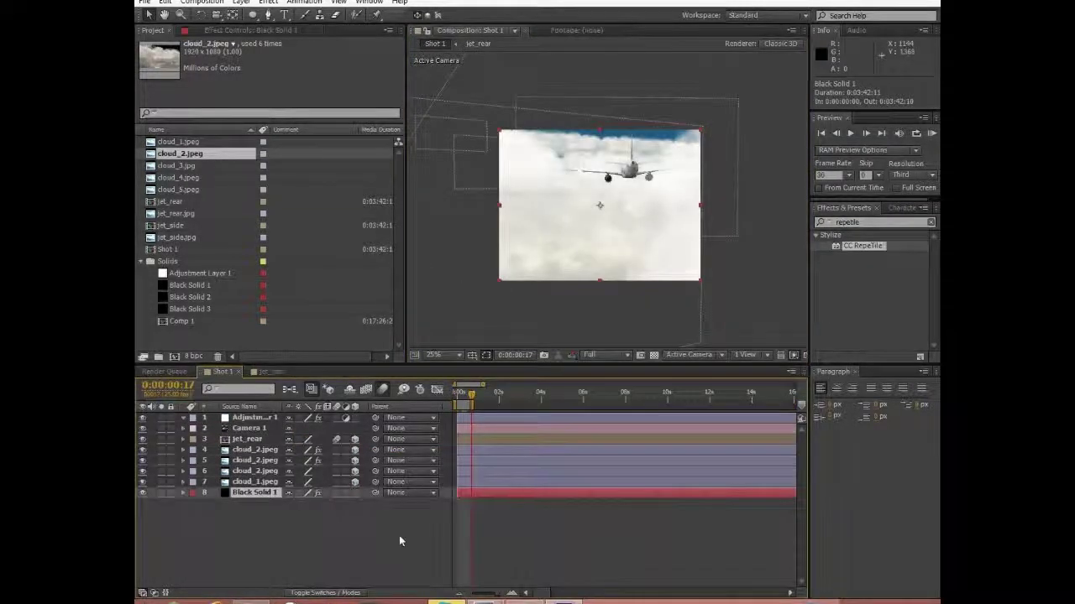
In the Shot 1 composition, deselect the solid and hide the jet_rear layer and the adjustment layer
left_click(398, 535)
scroll(688, 206, "up", 2)
scroll(689, 206, "down", 2)
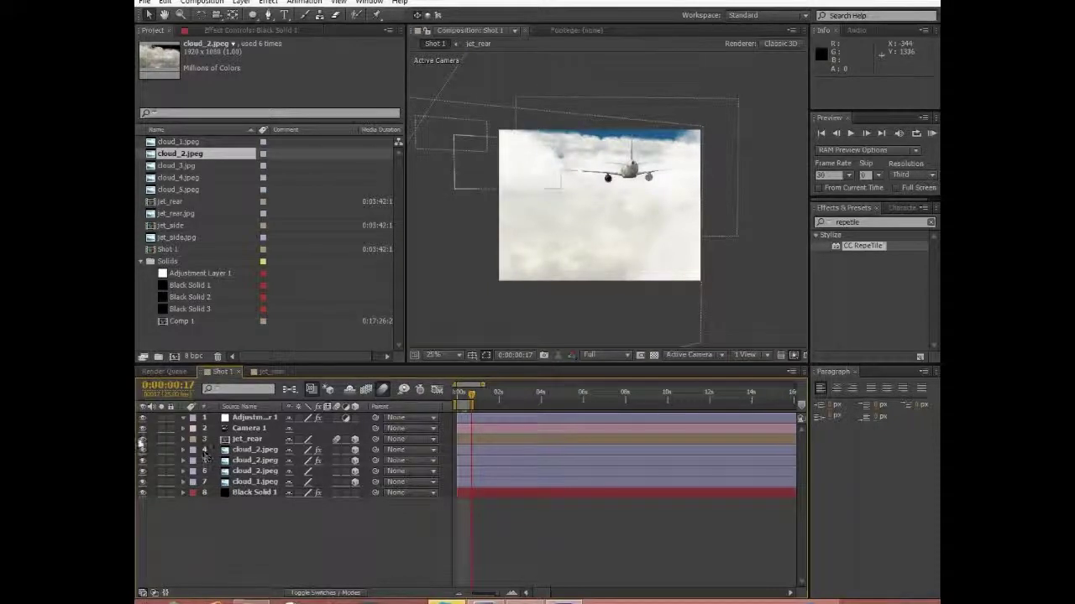
left_click(143, 439)
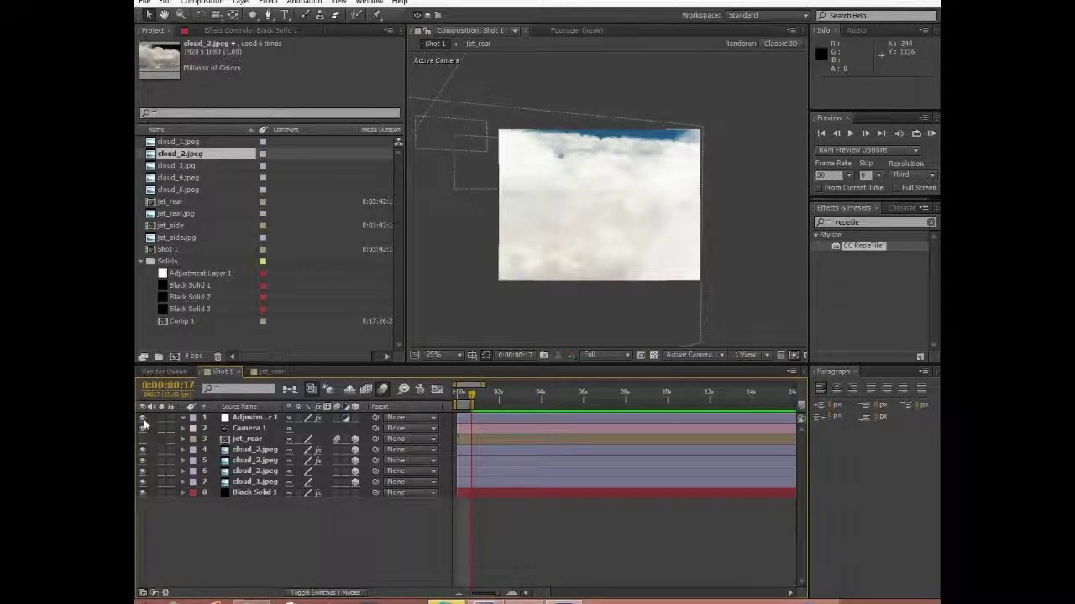
left_click(143, 417)
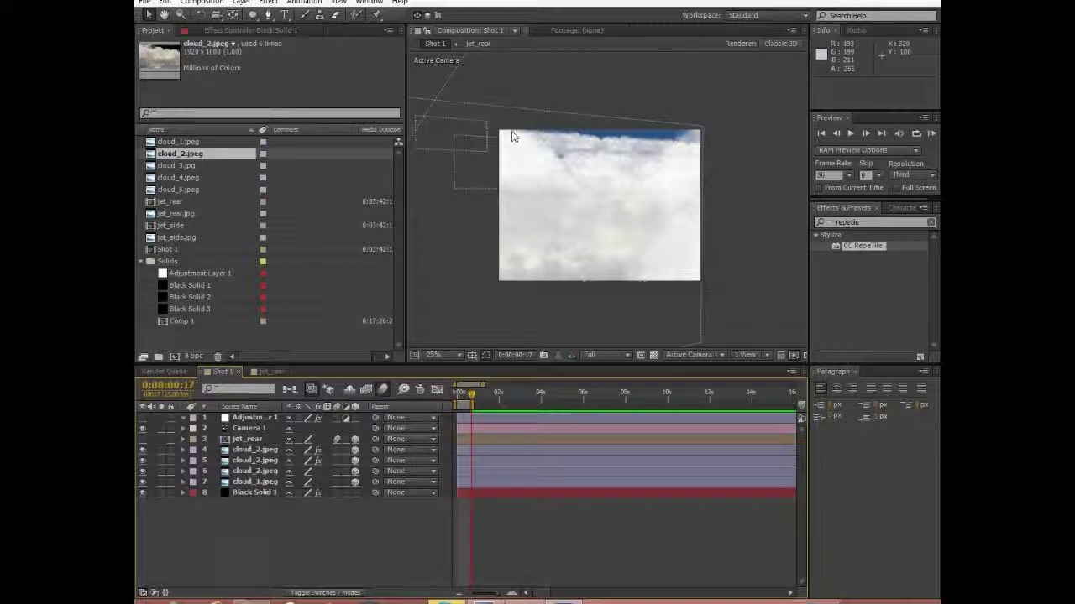
Look through the project's cloud images from cloud_1.jpeg to cloud_5.jpeg, ending on cloud_2.jpeg
left_click(199, 142)
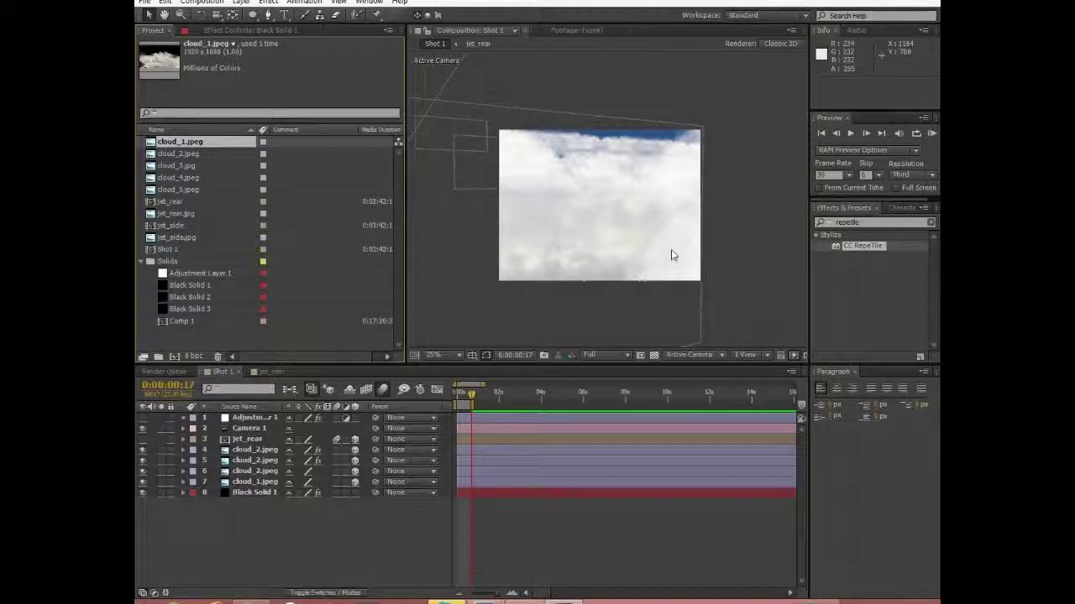
key("Down")
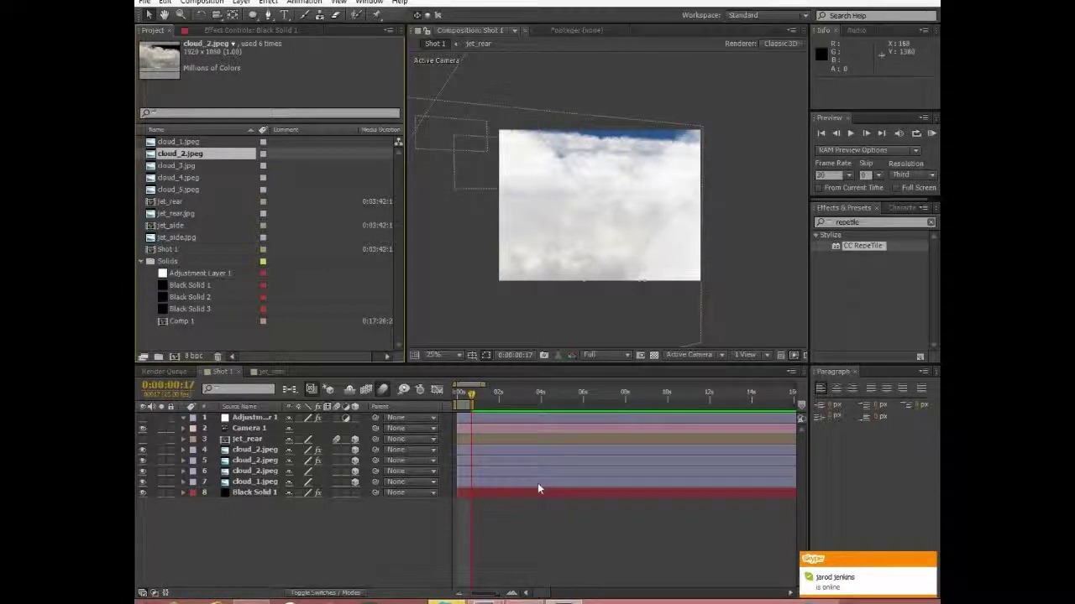
left_click(206, 167)
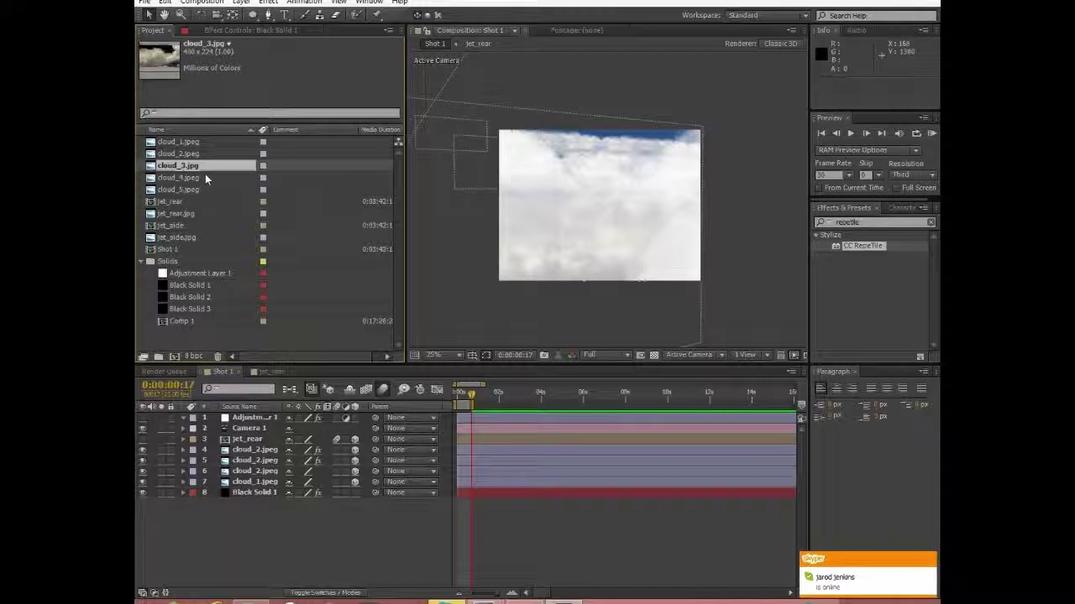
left_click(205, 177)
left_click(206, 190)
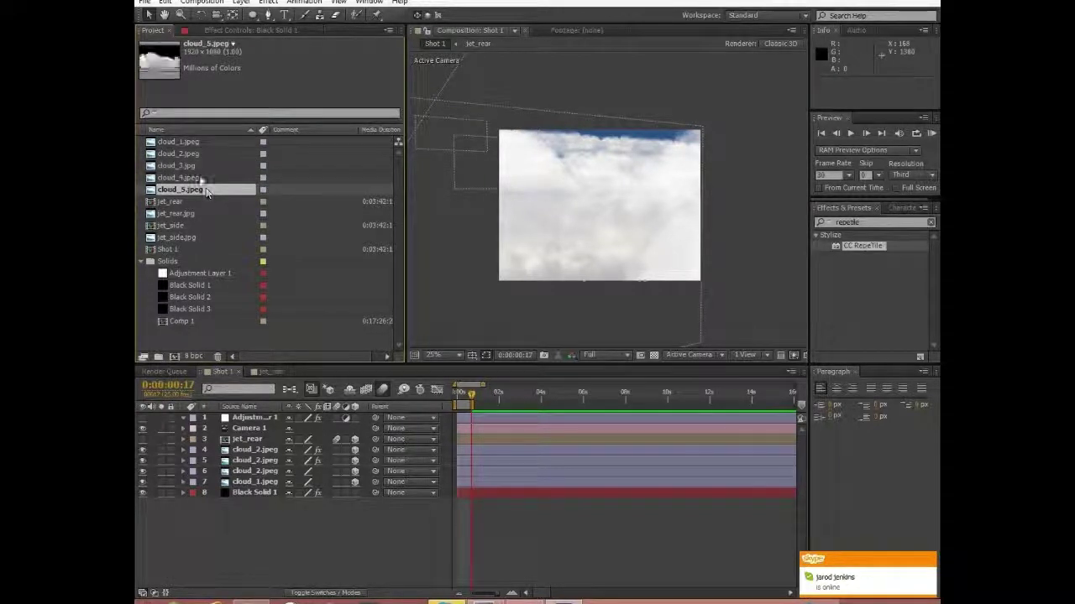
left_click(194, 154)
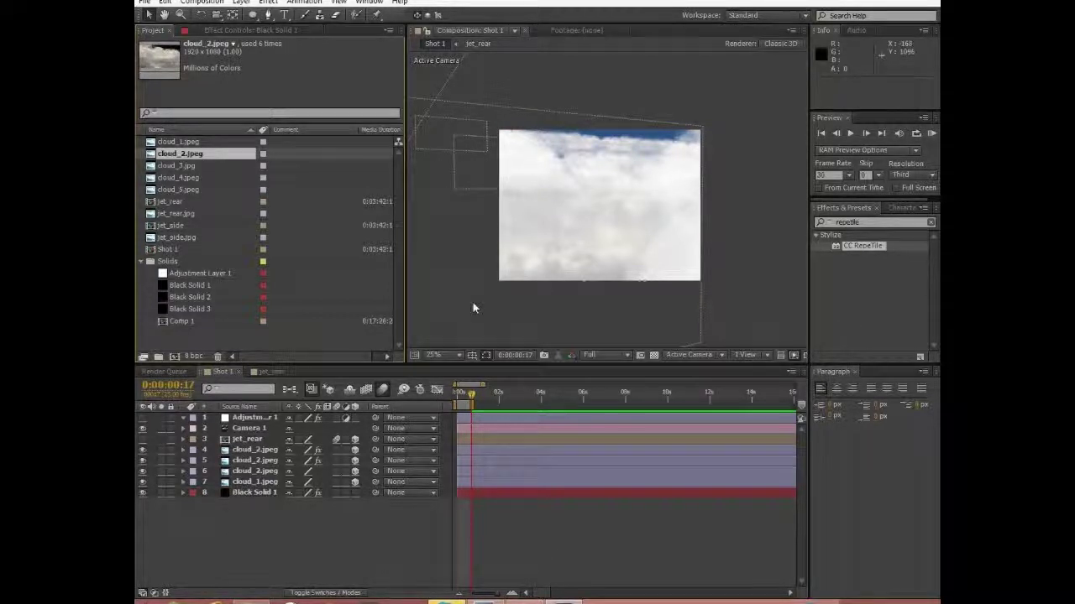
Clear Camera 1's position keyframes in Shot 1 and set a new position keyframe at 0:00:00:00
left_click(249, 428)
left_click(183, 429)
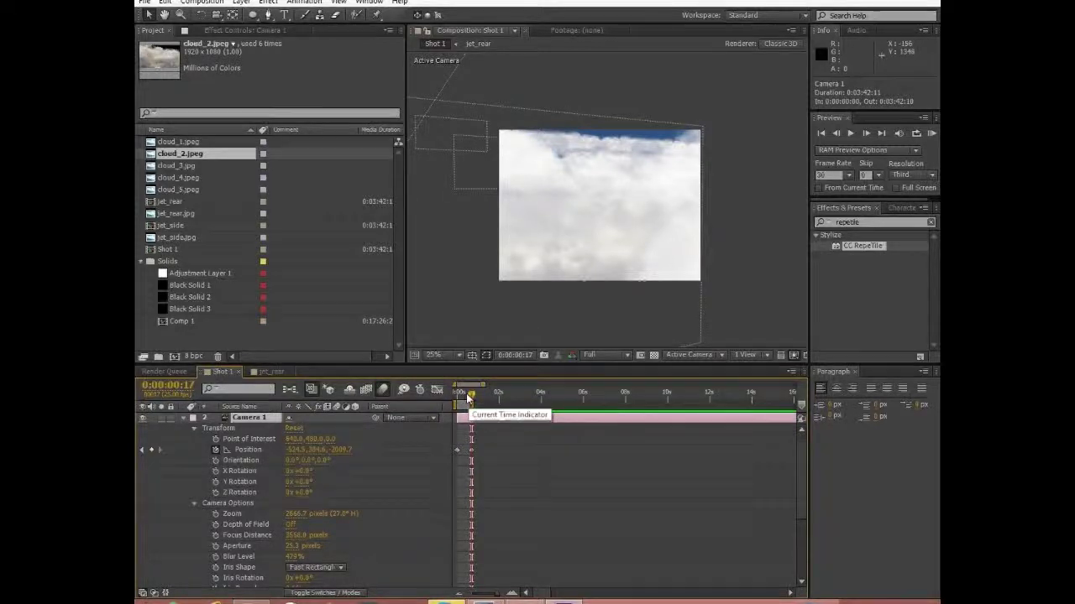
left_click_drag(471, 395, 365, 398)
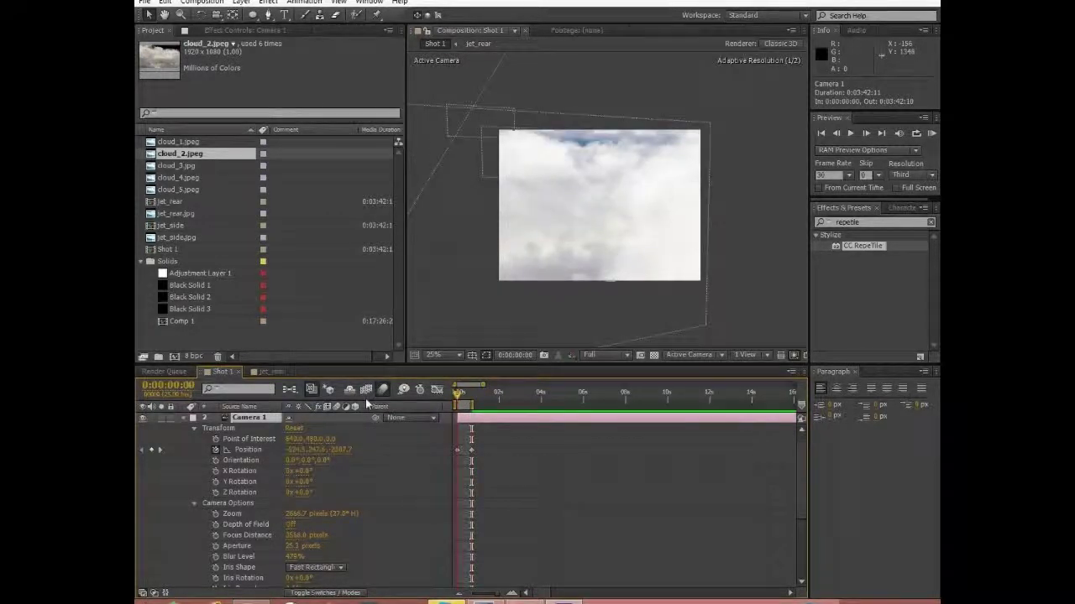
left_click(215, 450)
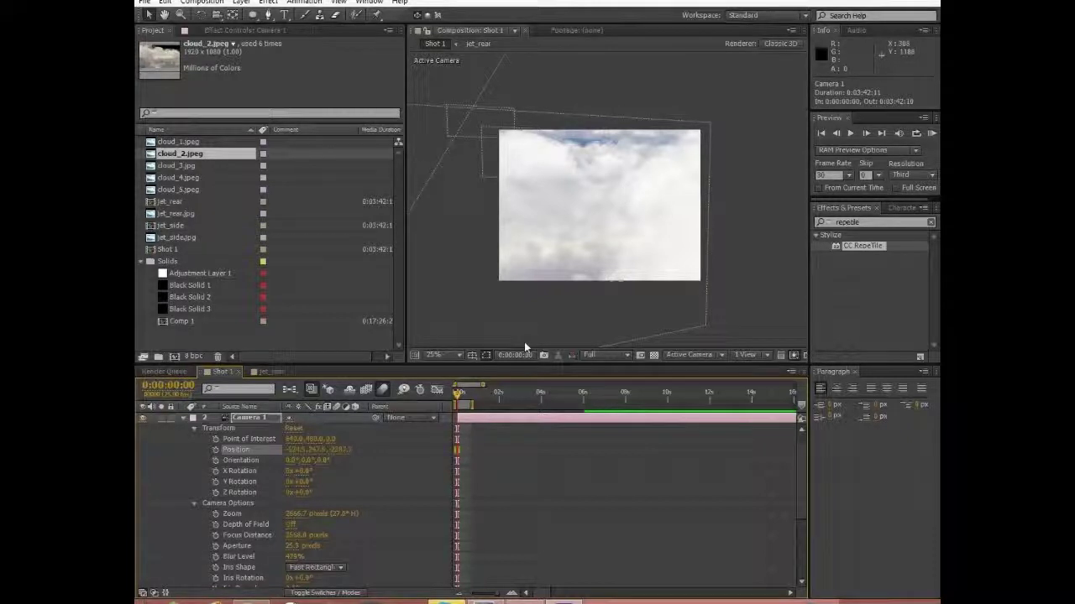
left_click(217, 450)
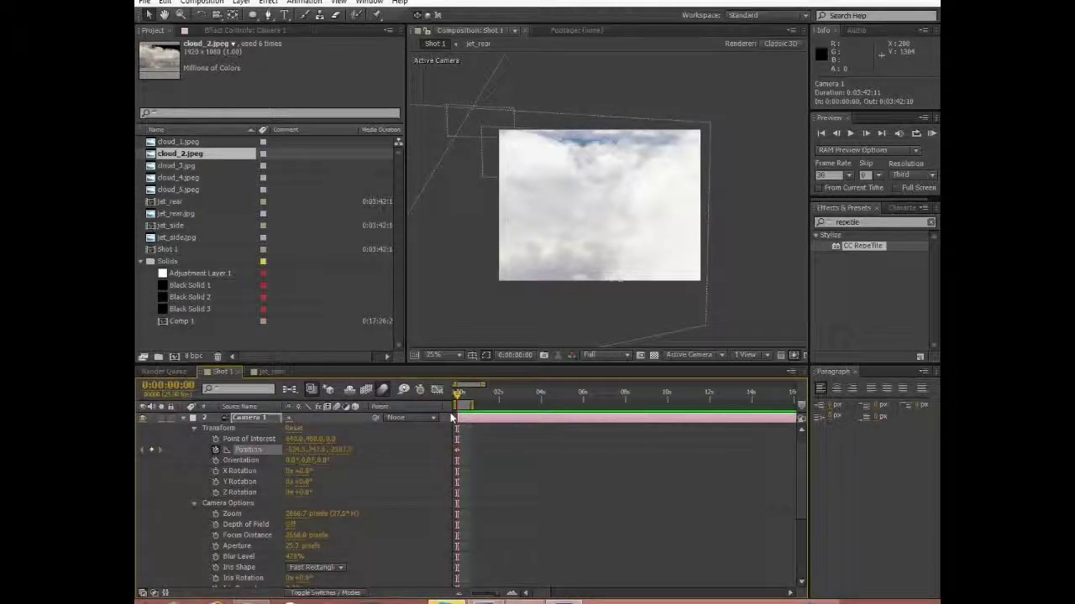
Keyframe Camera 1 moving forward to Z position -1957.7 at 0:00:00:15
left_click(262, 419)
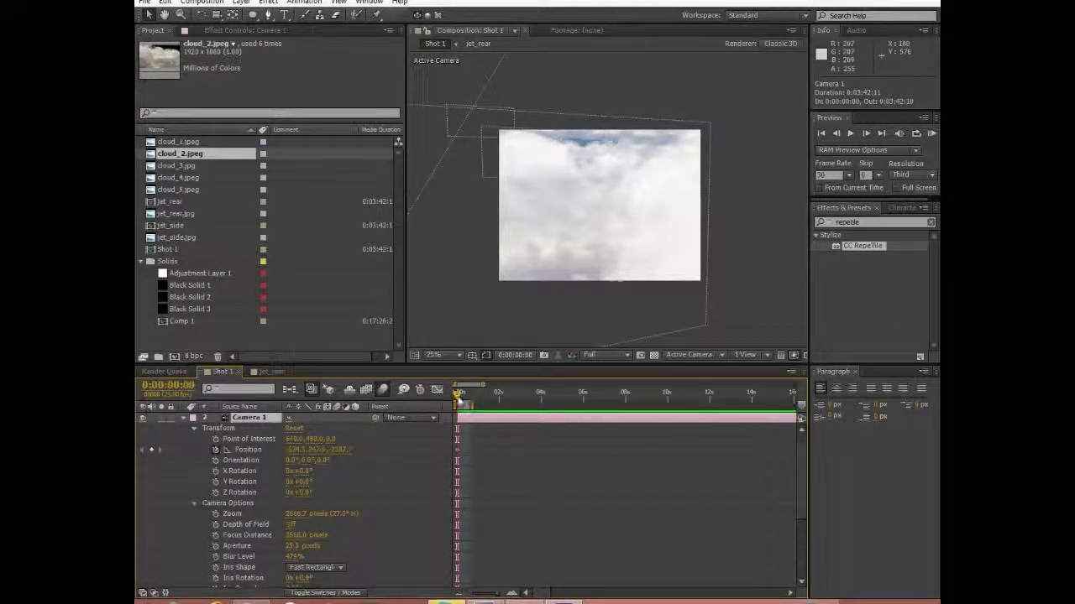
left_click_drag(460, 401, 470, 395)
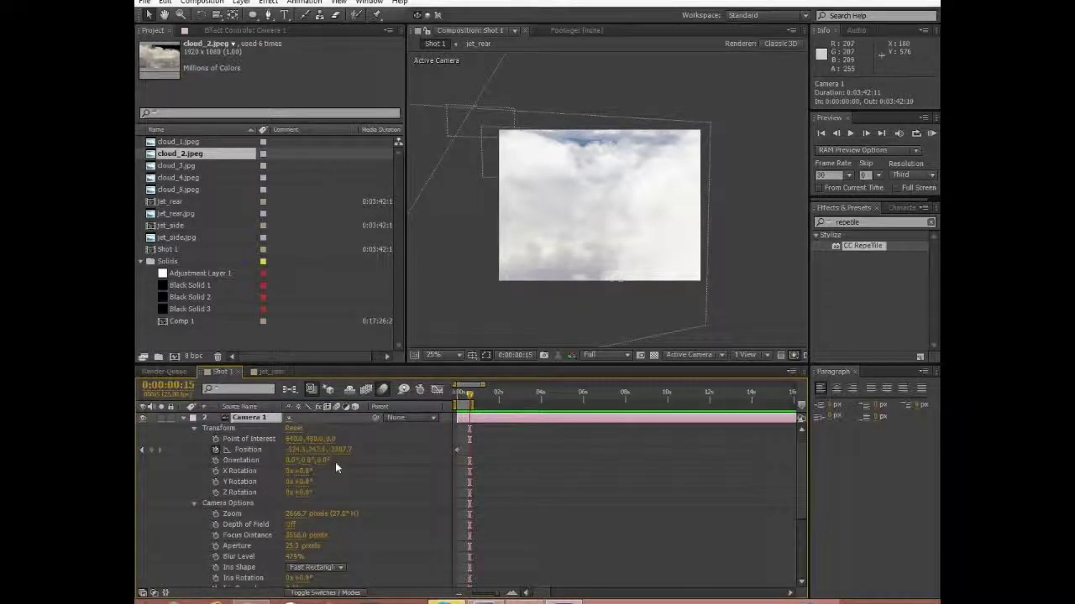
left_click_drag(335, 450, 562, 404)
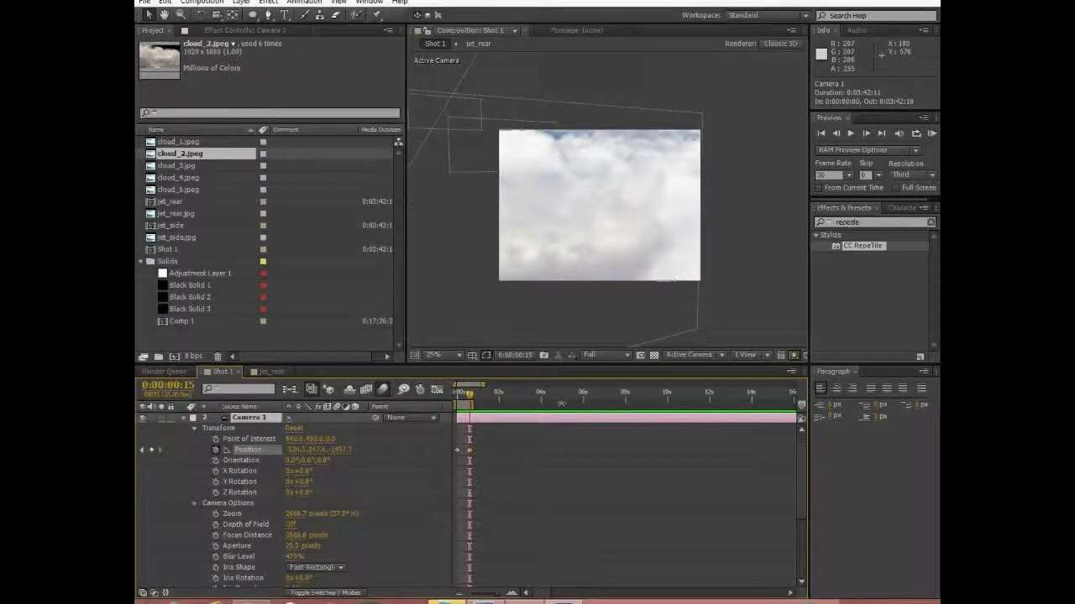
Adjust Camera 1's vertical position in the 0:00:00:15 keyframe to show more blue sky along the frame's upper edge
left_click_drag(321, 450, 290, 439)
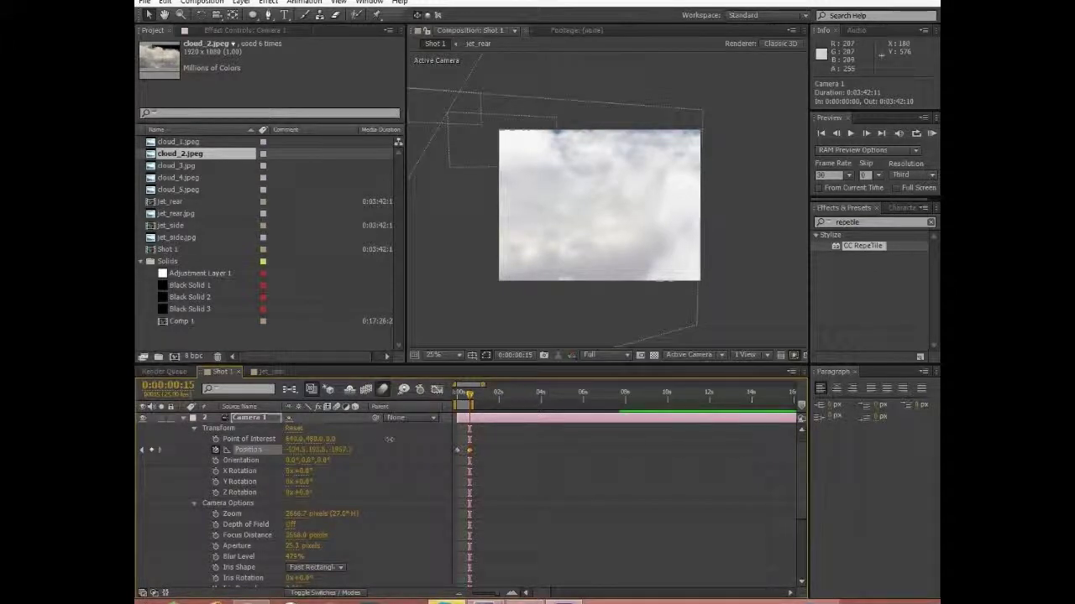
left_click_drag(336, 451, 388, 434)
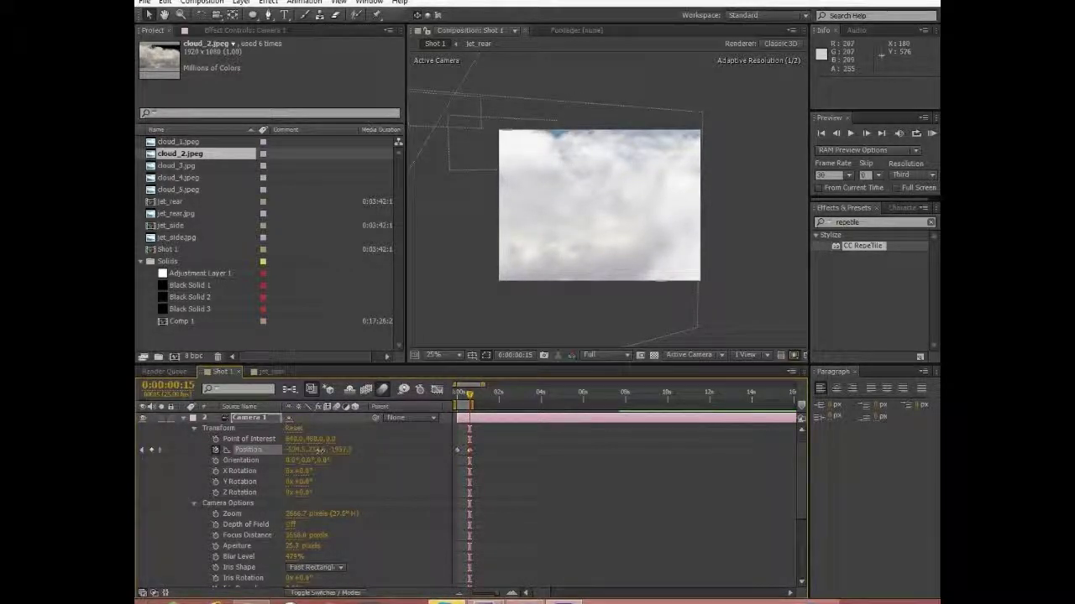
left_click_drag(320, 451, 336, 450)
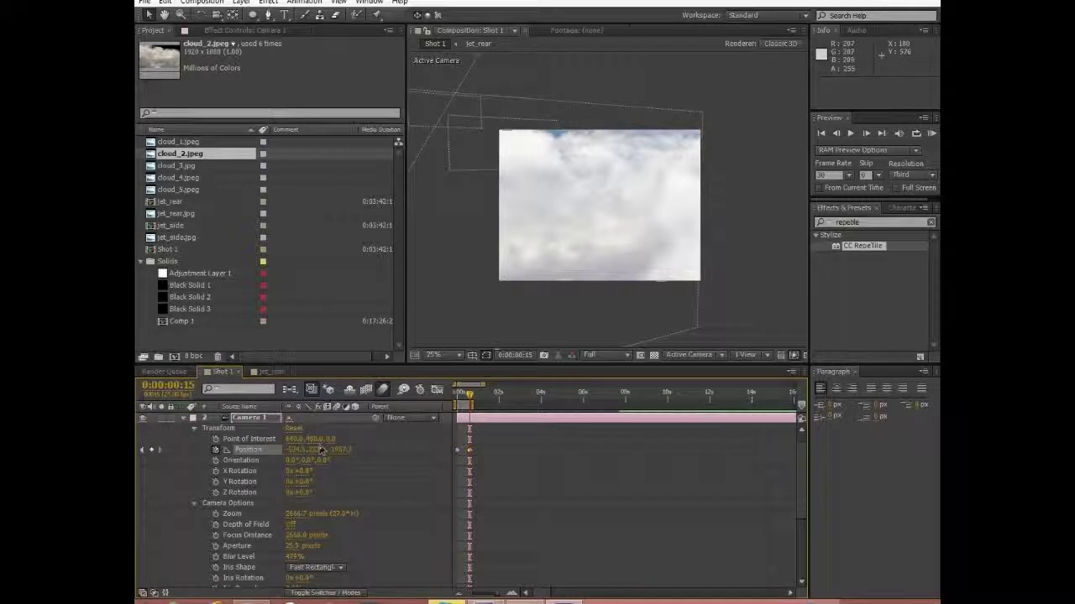
left_click_drag(312, 447, 425, 432)
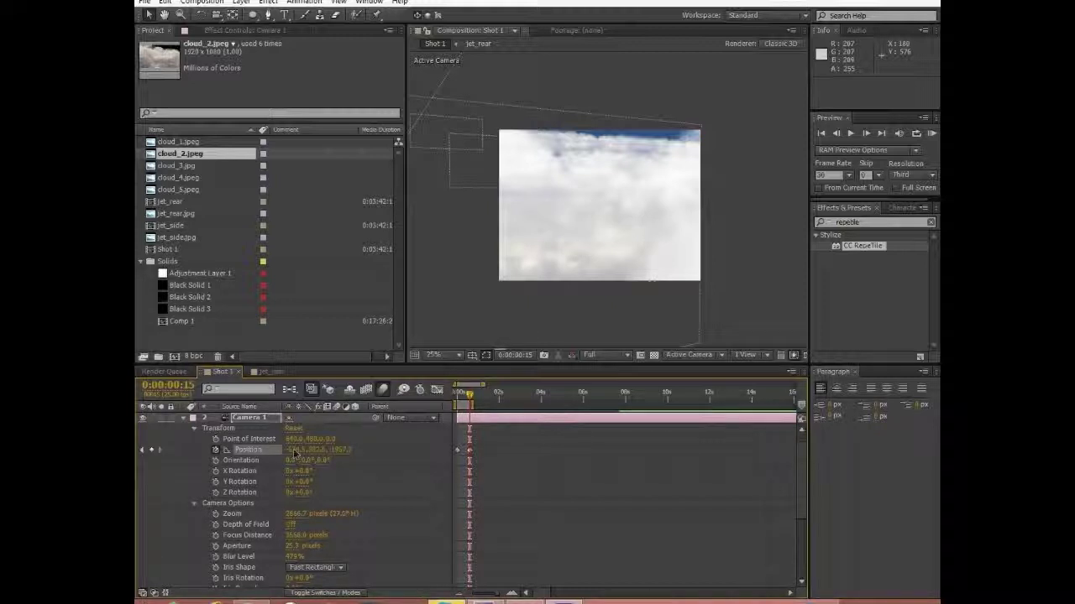
left_click_drag(296, 454, 375, 469)
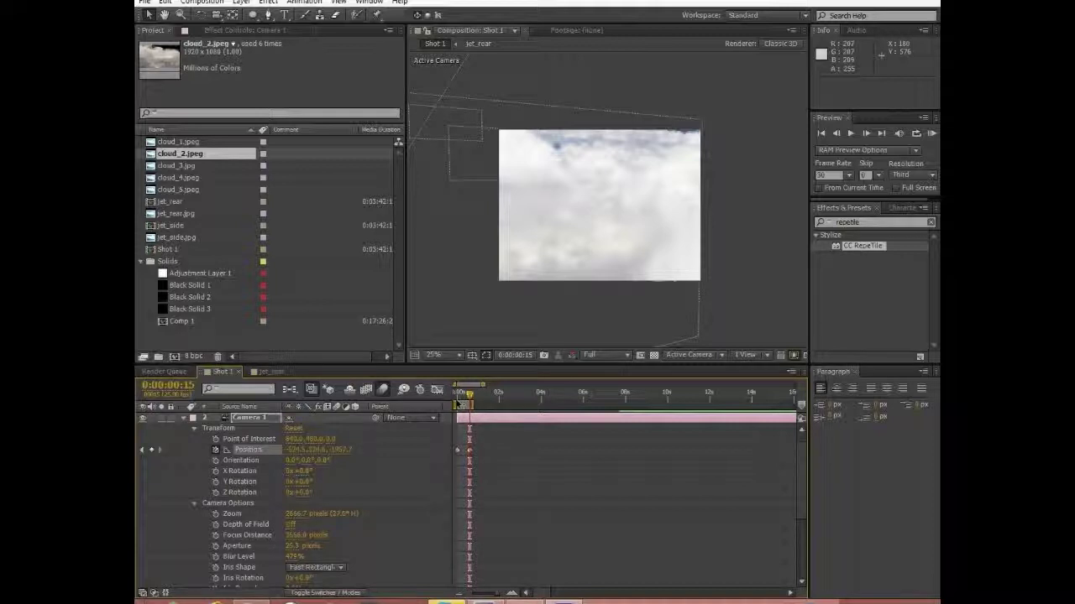
At 0:00:00:00, replace the hidden jet_rear layer with a fresh copy of the jet_rear composition directly below Camera 1
left_click_drag(469, 394, 455, 393)
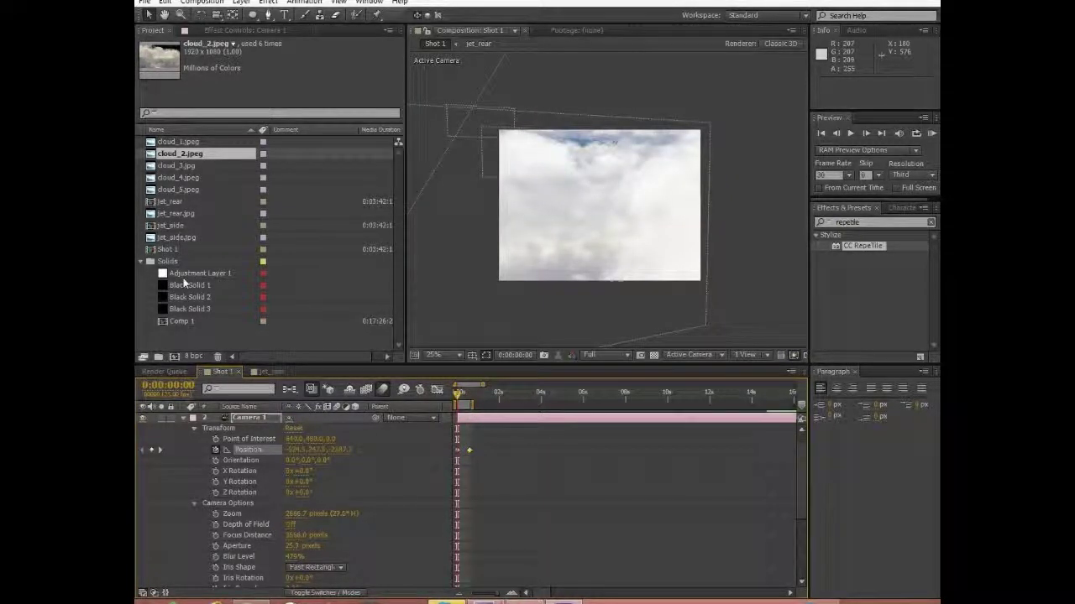
left_click(174, 226)
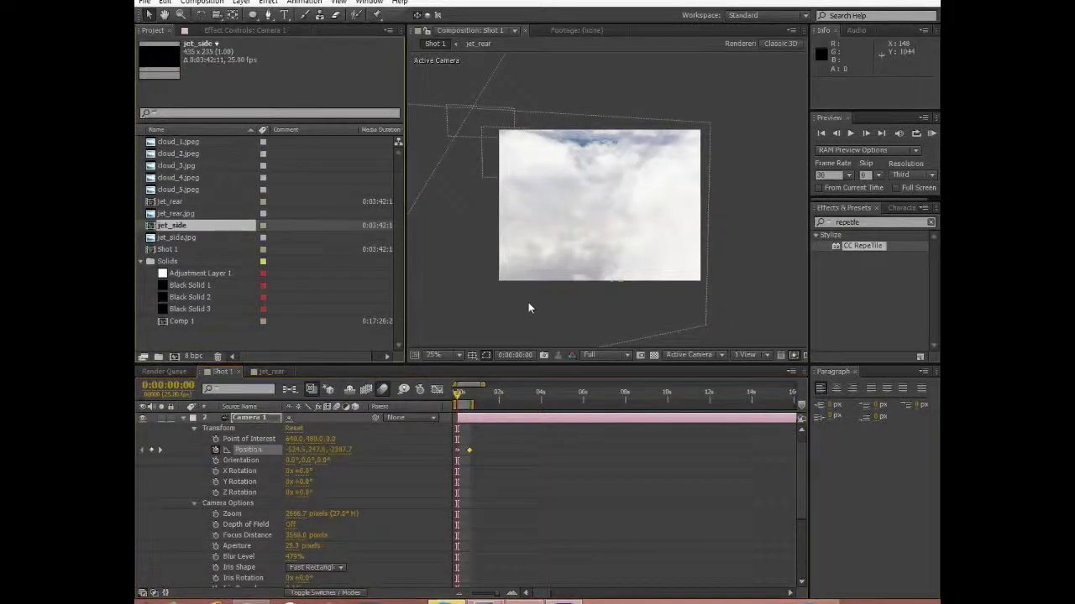
left_click(181, 418)
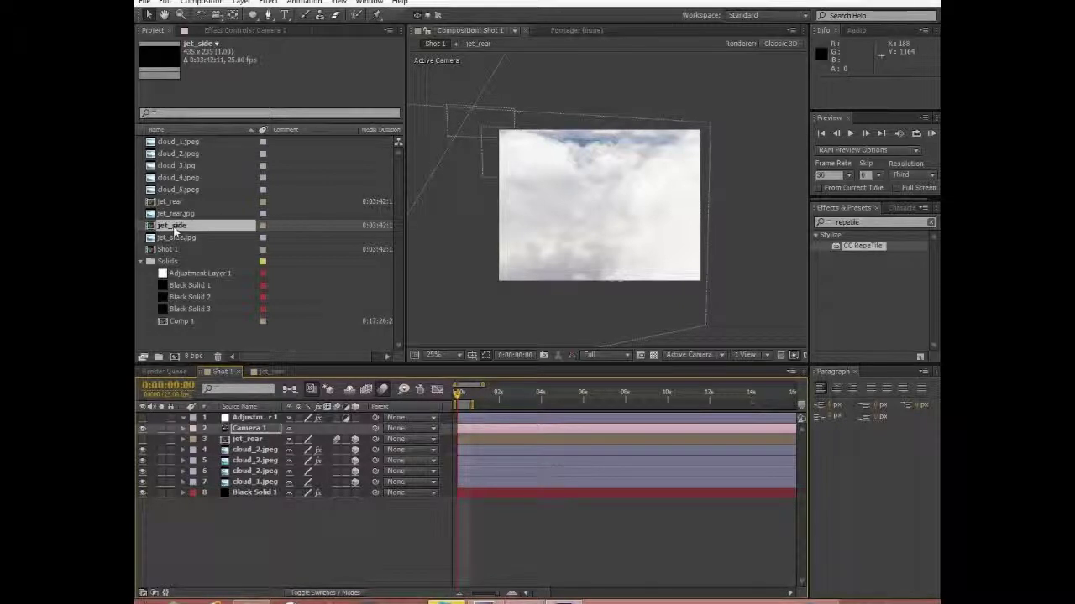
left_click(176, 204)
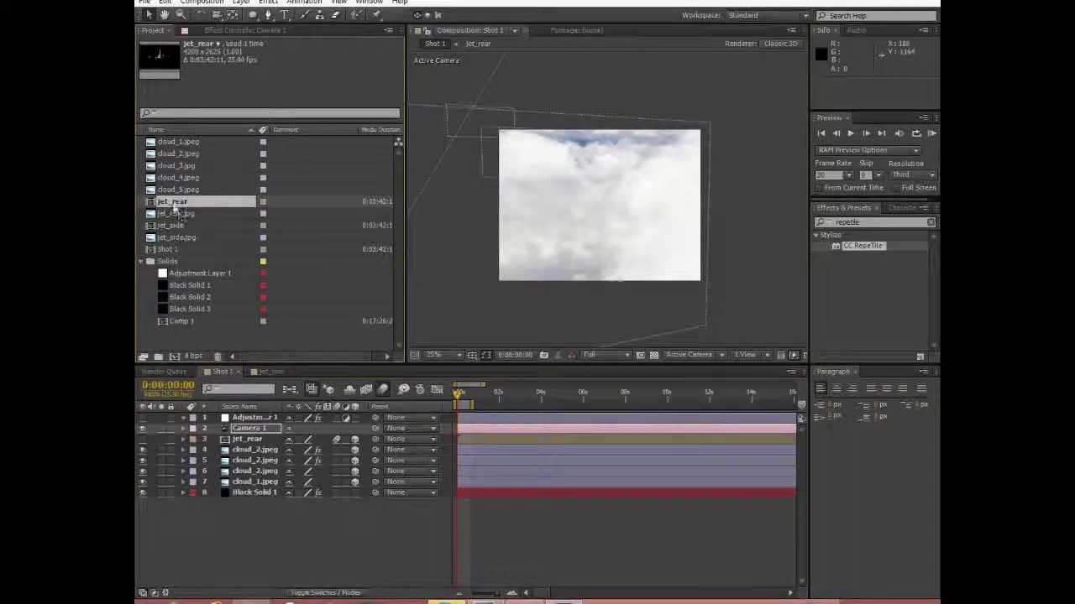
left_click_drag(236, 365, 169, 207)
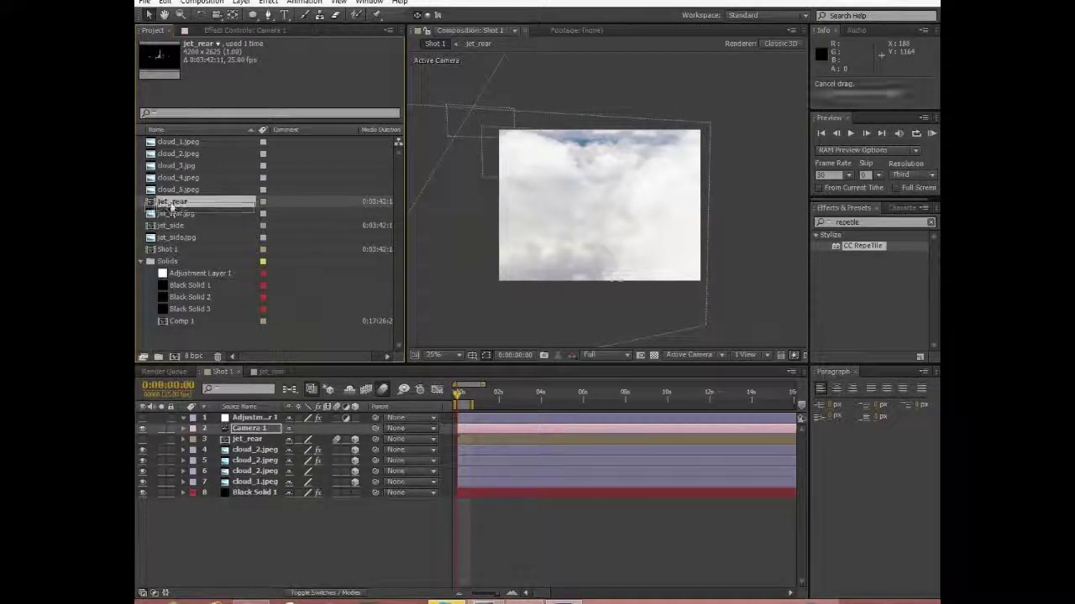
left_click(246, 440)
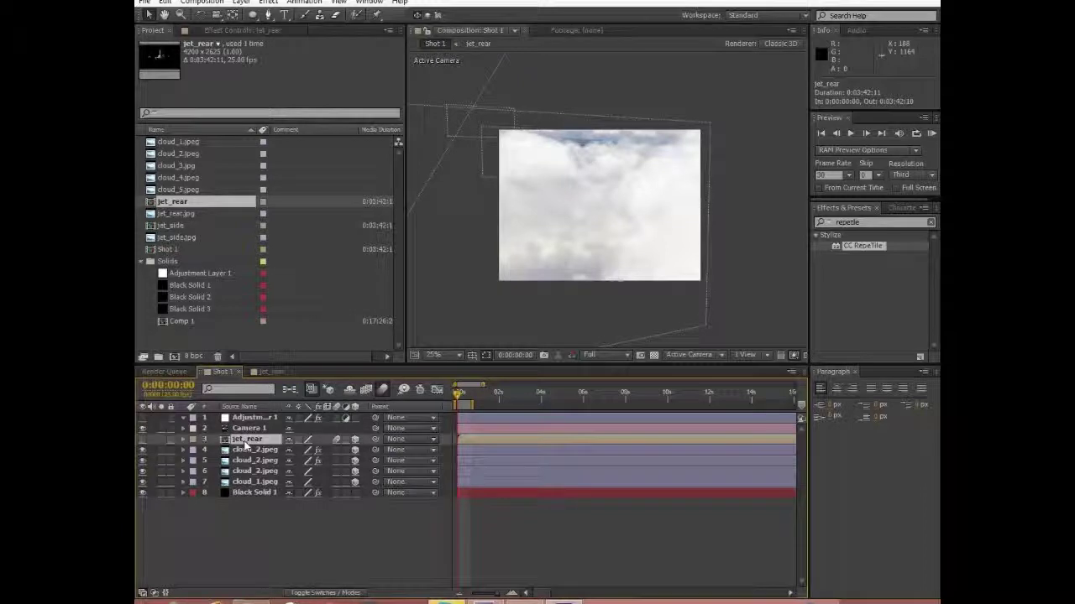
key("Delete")
left_click_drag(172, 202, 222, 439)
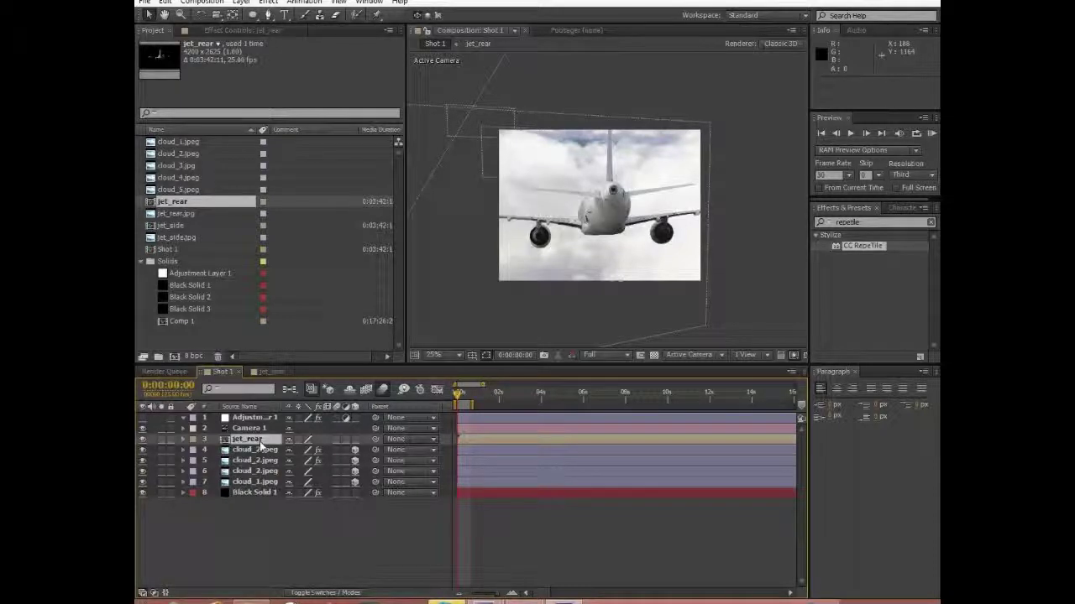
Make the new jet_rear layer 3D and adjust its Y rotation
left_click(355, 439)
key("r")
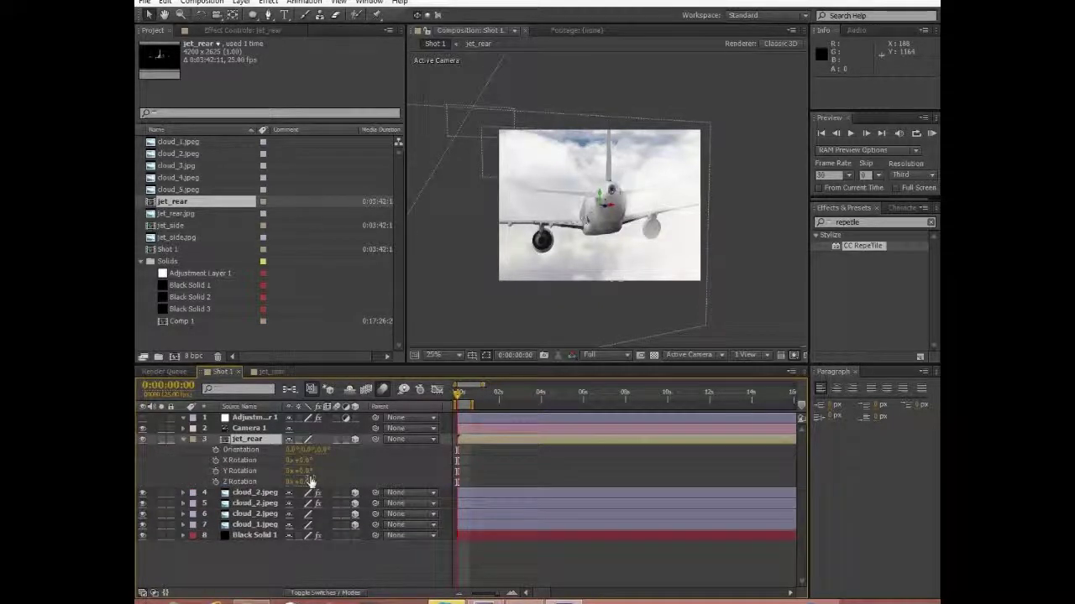
left_click_drag(303, 472, 325, 477)
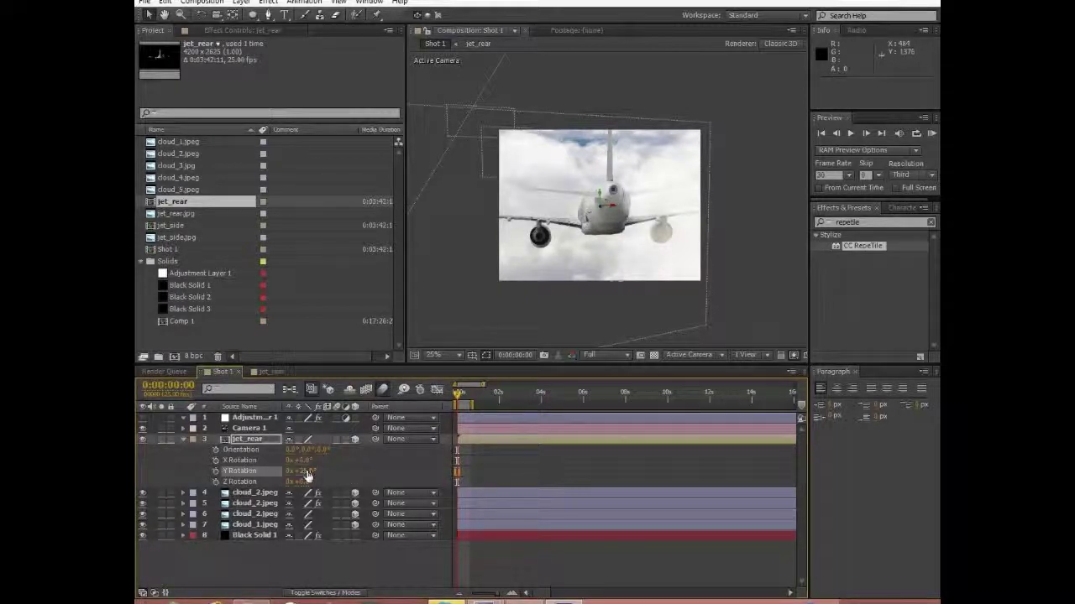
Bring the jet_rear layer closer to the camera along Z and shift it toward the right side of the frame
left_click(261, 438)
key("p")
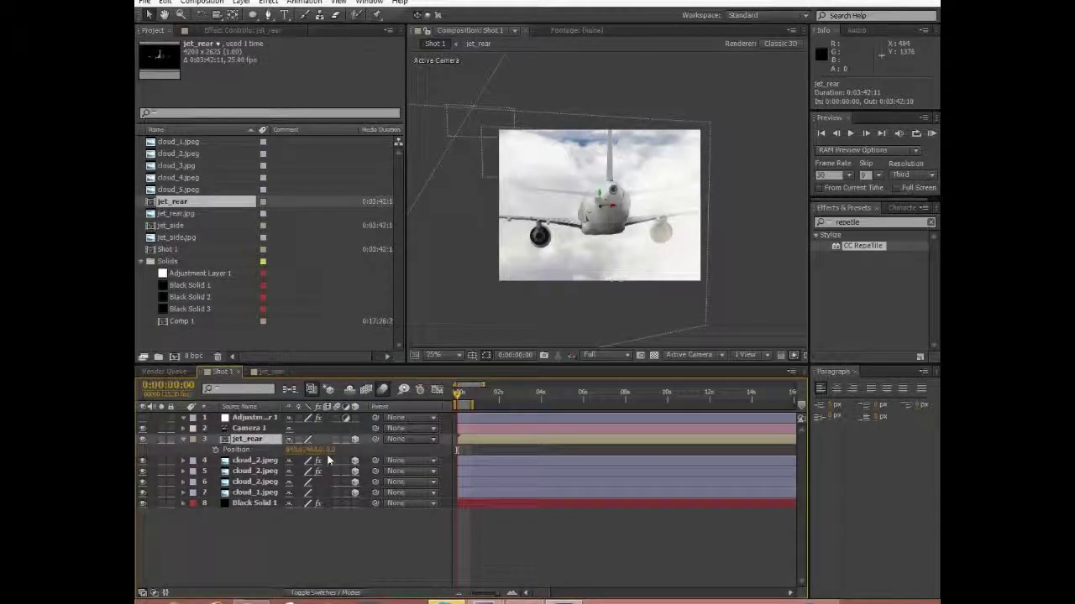
left_click_drag(330, 450, 138, 418)
key("Return")
left_click_drag(622, 209, 746, 220)
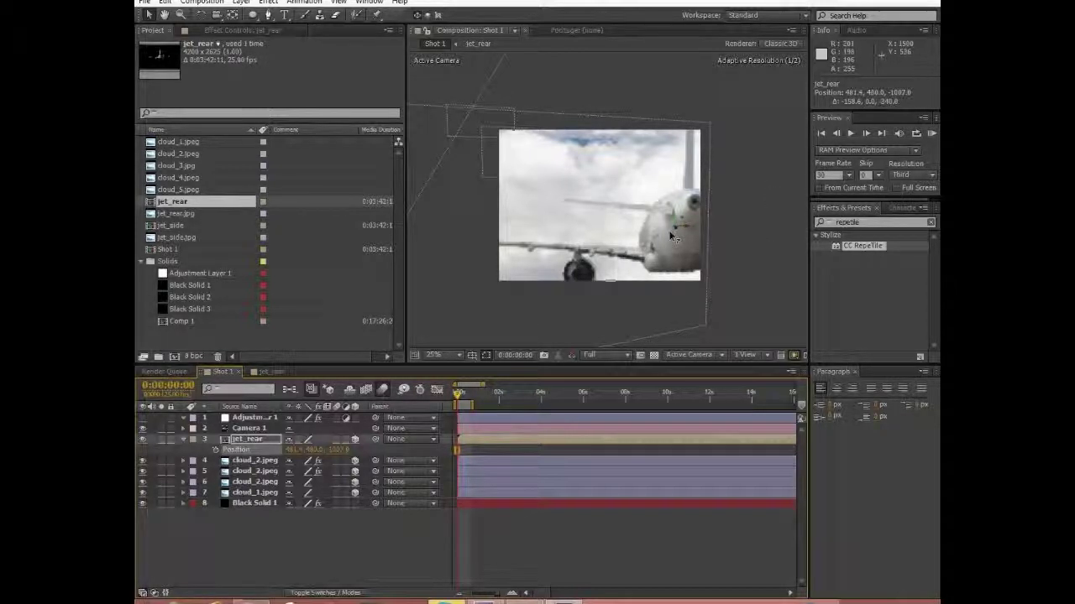
Move jet_rear to about 162.3, 128.9, -2111.6 and set a position keyframe at 0:00:00:00
left_click_drag(677, 231, 756, 173)
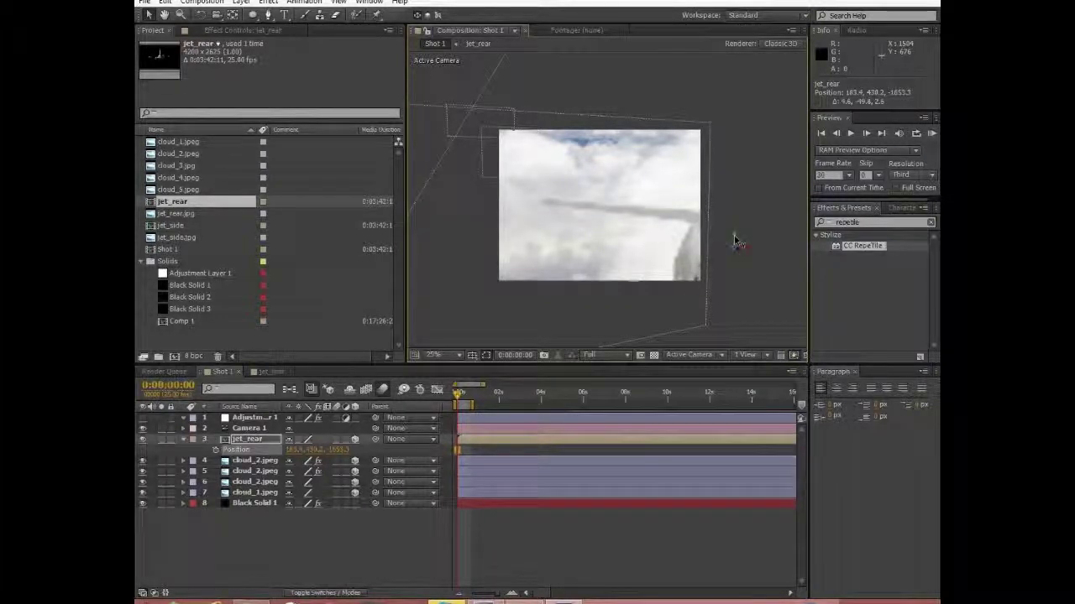
left_click_drag(736, 235, 738, 263)
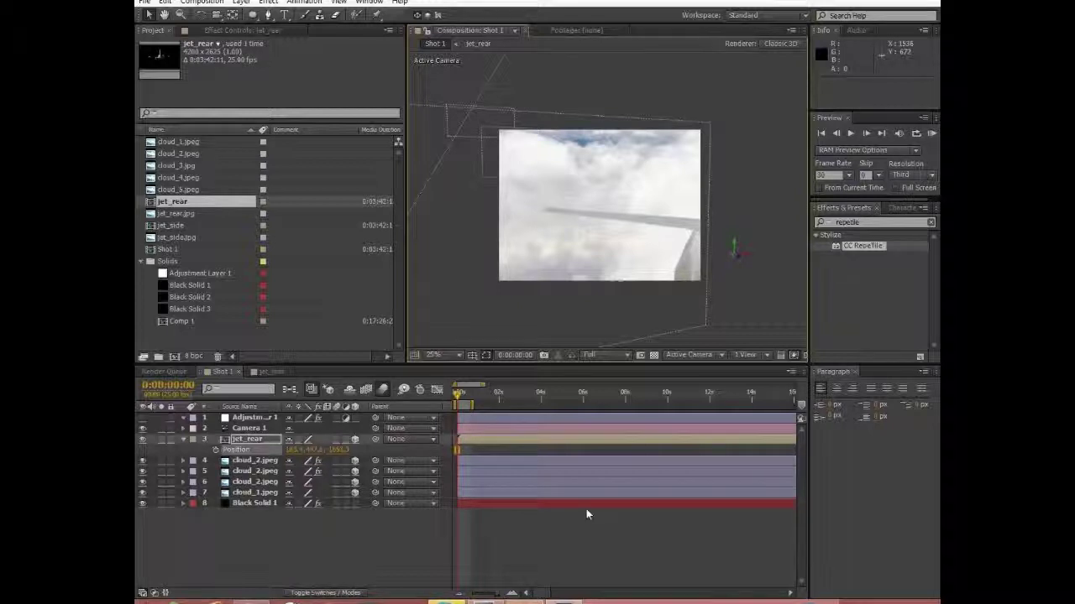
left_click_drag(736, 241, 747, 192)
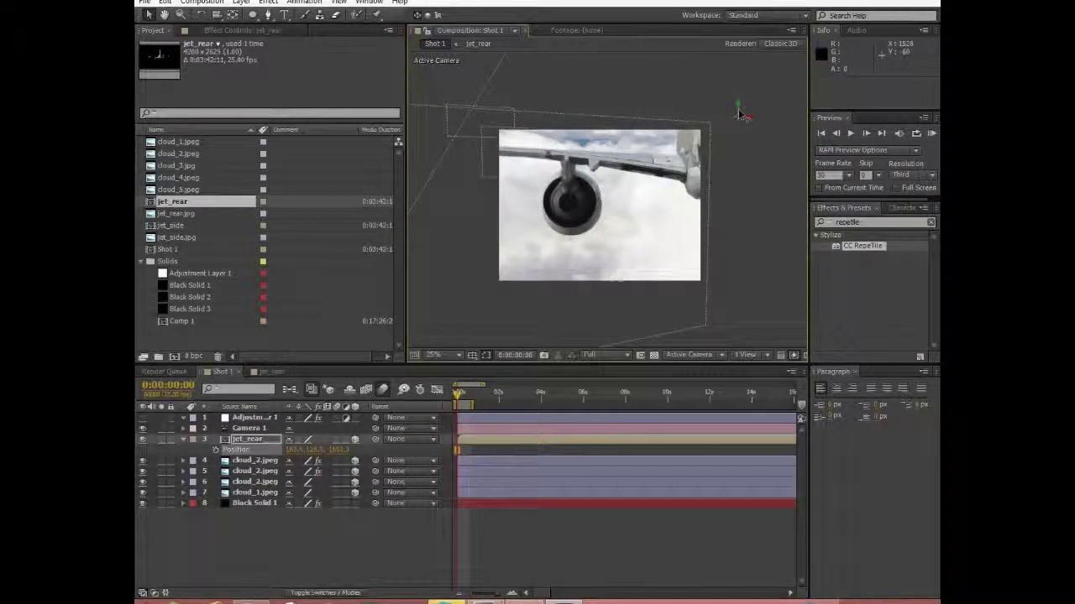
left_click_drag(739, 114, 826, 158)
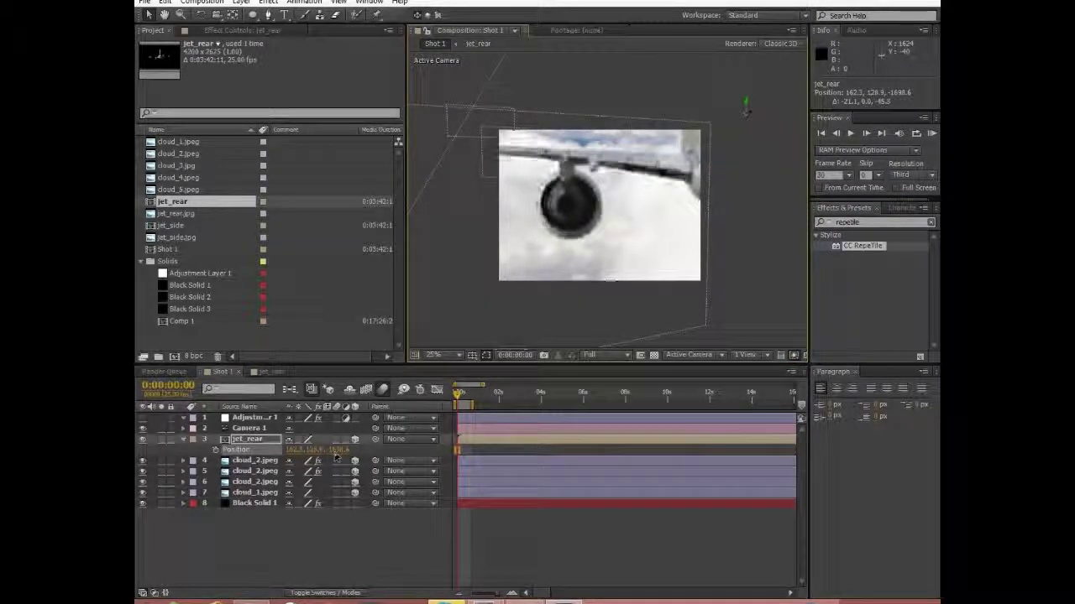
left_click_drag(331, 451, 138, 487)
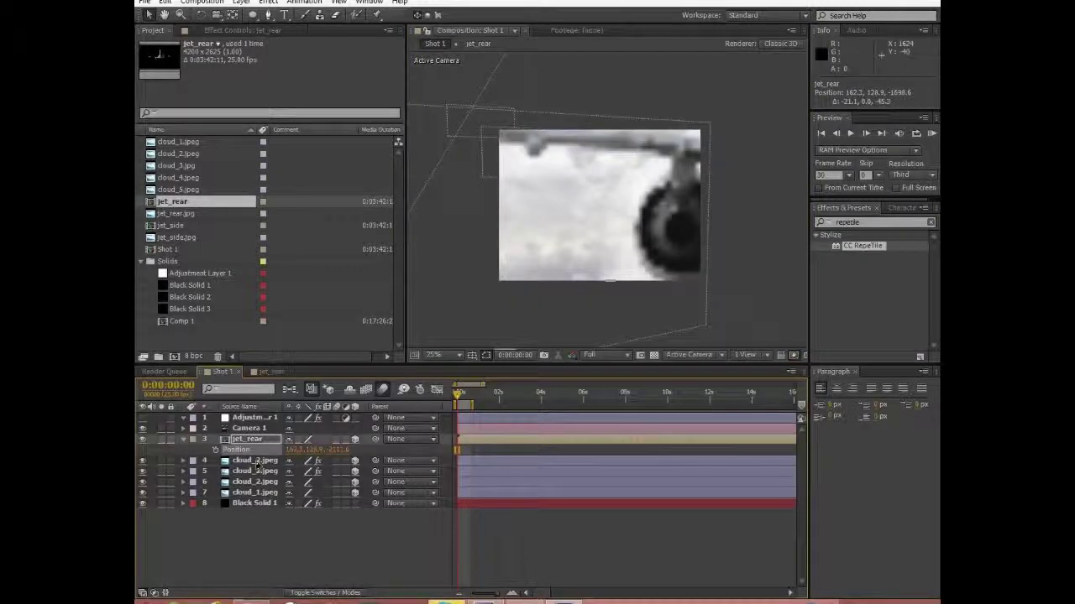
left_click(215, 450)
Keyframe the jet_rear layer's position at 0:00:00:16 with a Z value of 0
left_click(470, 396)
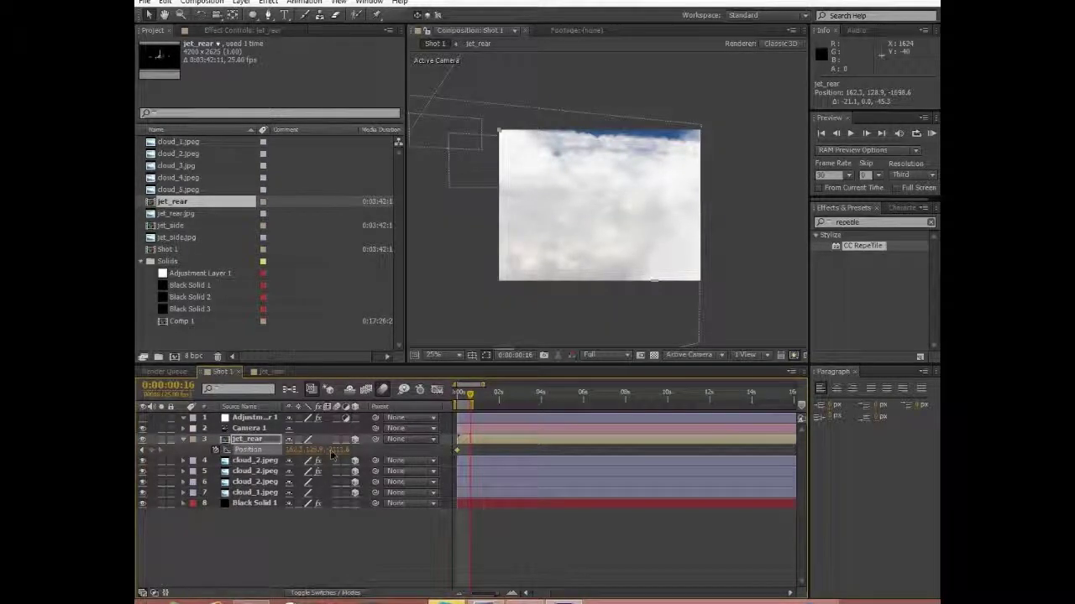
left_click_drag(336, 450, 623, 395)
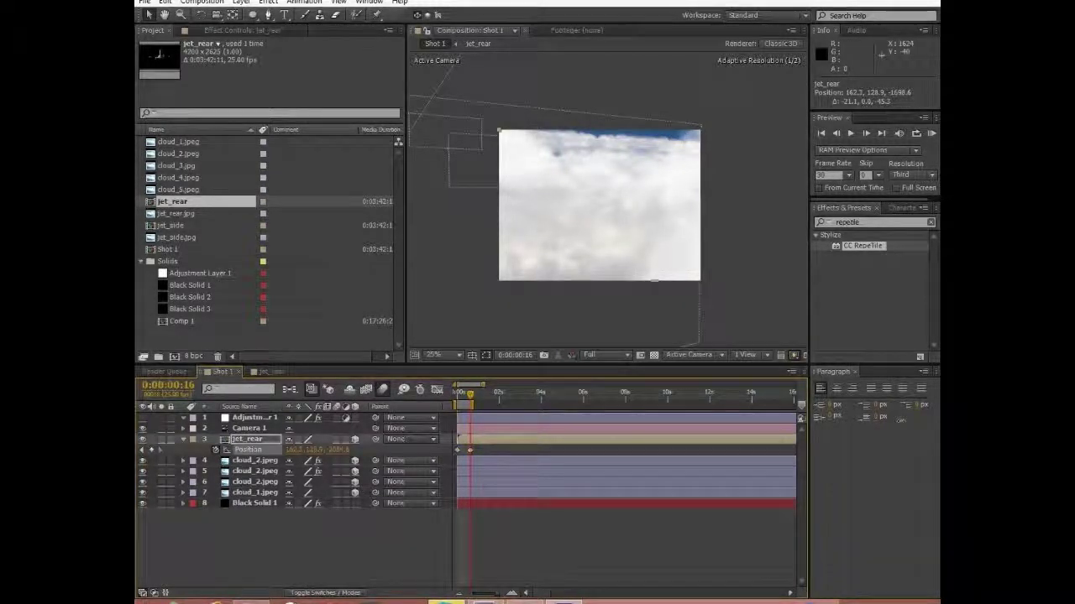
left_click_drag(340, 450, 334, 451)
left_click(362, 520)
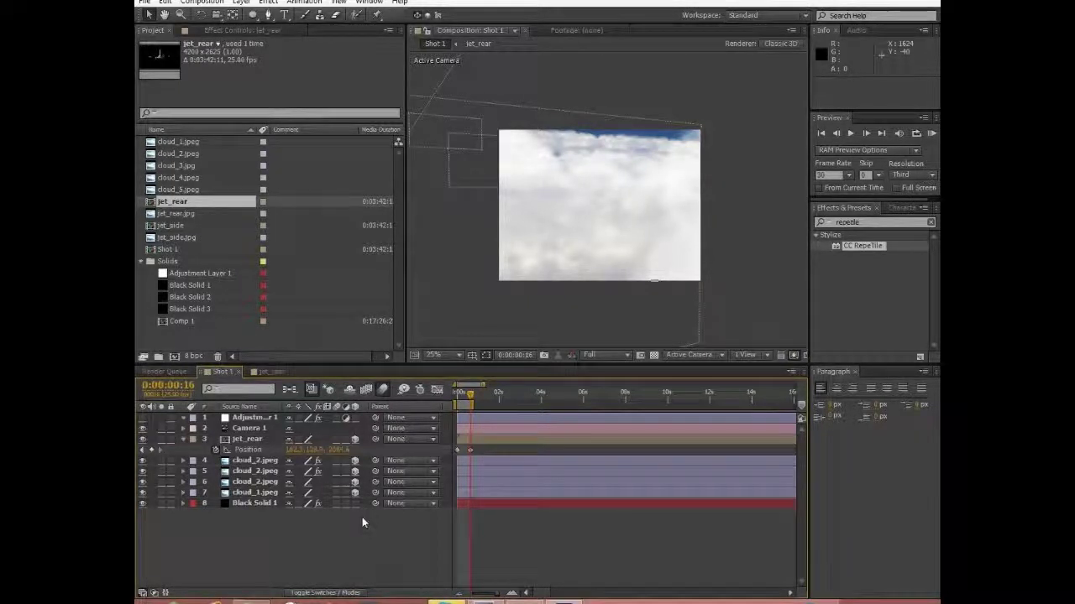
left_click(341, 450)
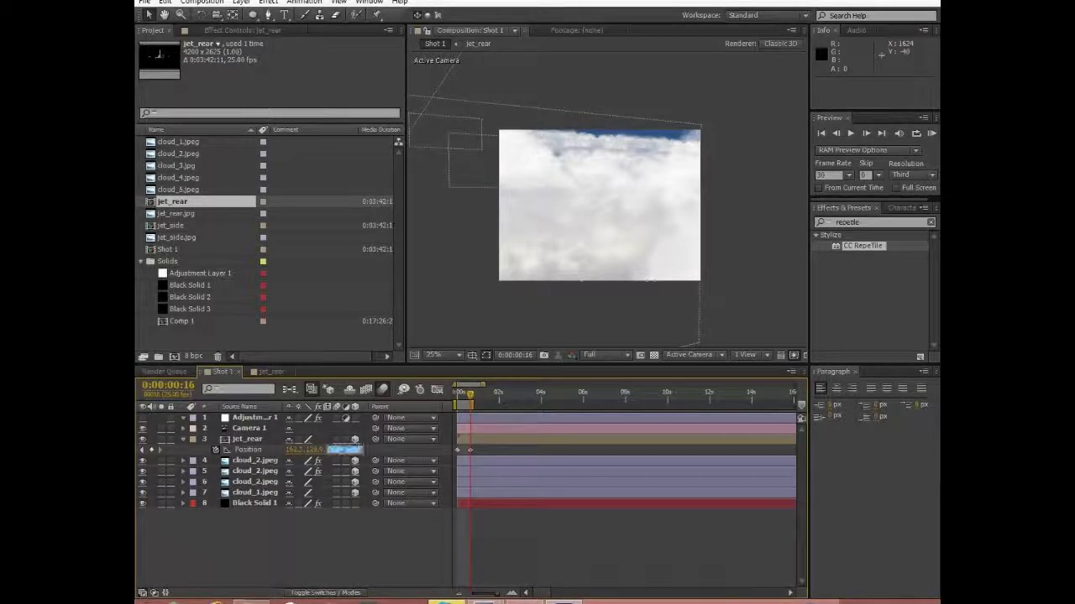
type("0")
key("Return")
Push the jet farther away by setting jet_rear's Z position to 4000 at 0:00:00:16
scroll(641, 302, "down", 2)
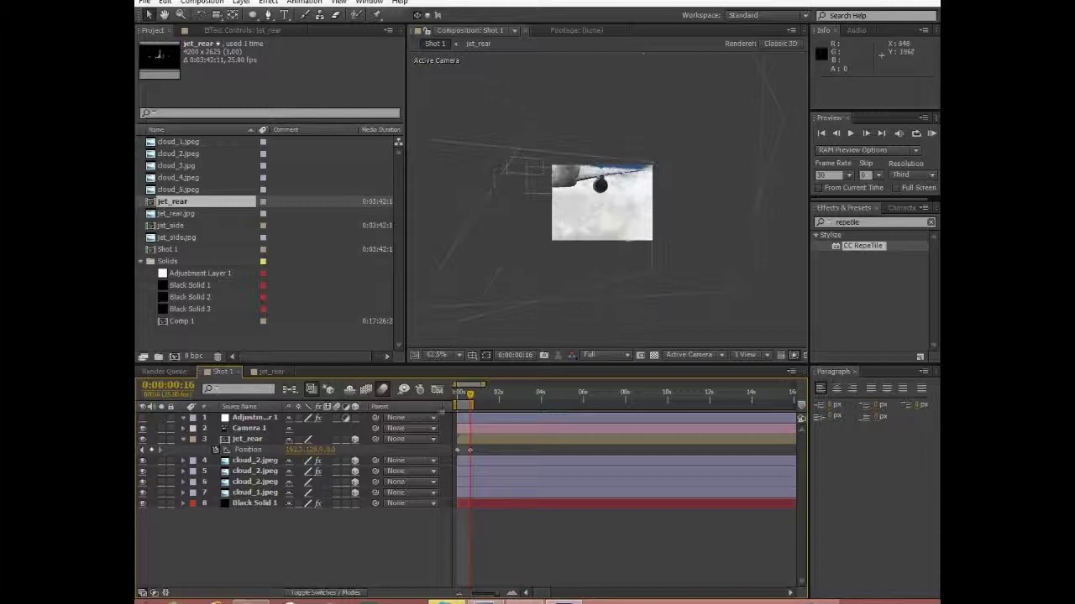
left_click_drag(329, 450, 429, 429)
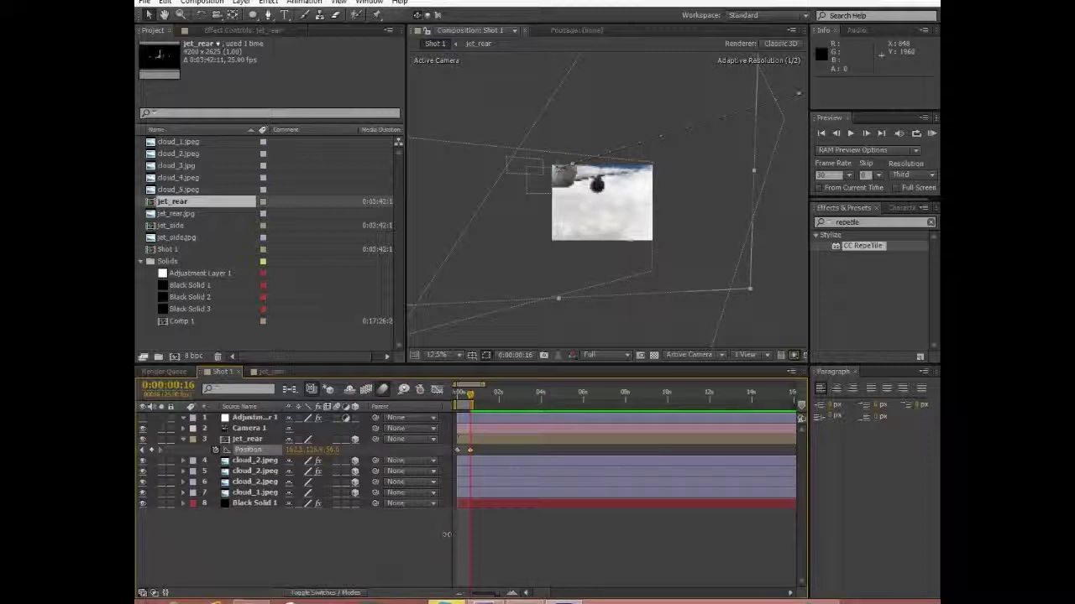
left_click(446, 535)
scroll(625, 183, "up", 2)
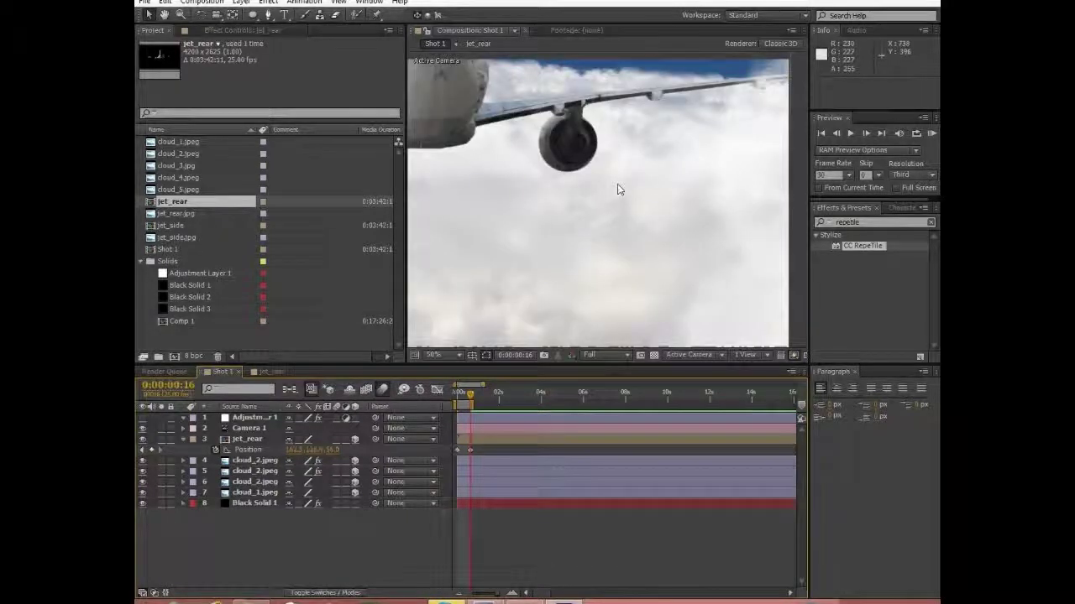
left_click(334, 450)
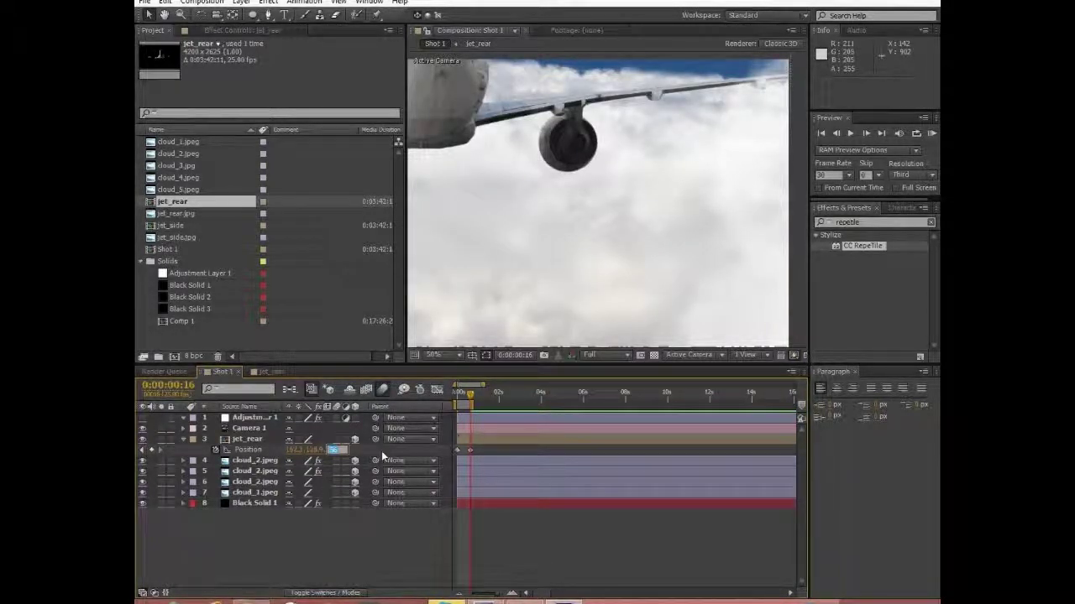
type("400")
key("Return")
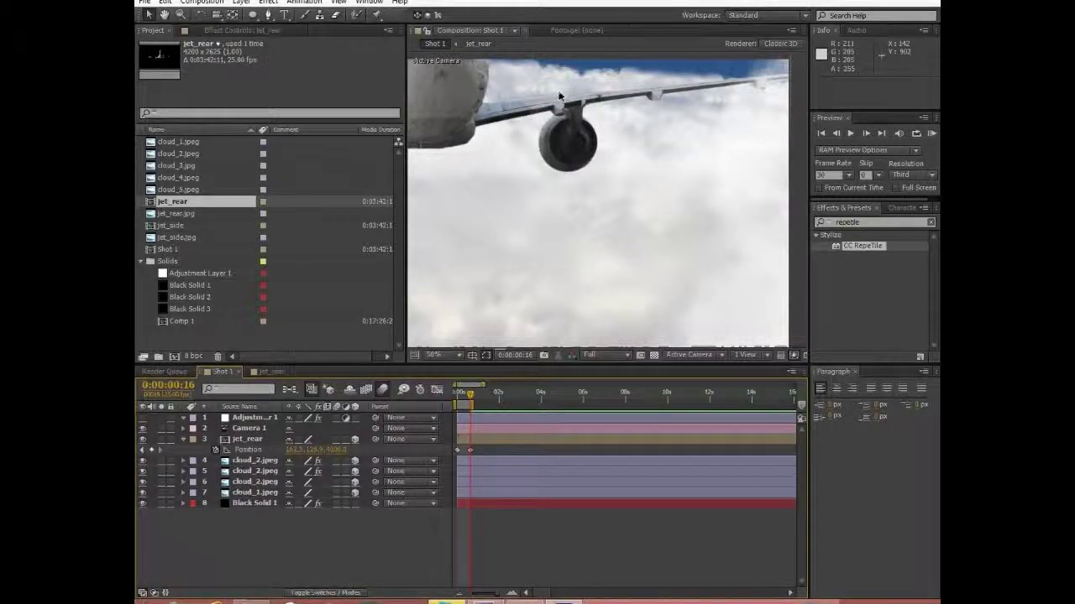
Reposition jet_rear at 0:00:00:16 to about 2765.2, -123.1, 2786.2, placing the distant jet near the frame's upper edge
scroll(586, 142, "down", 4)
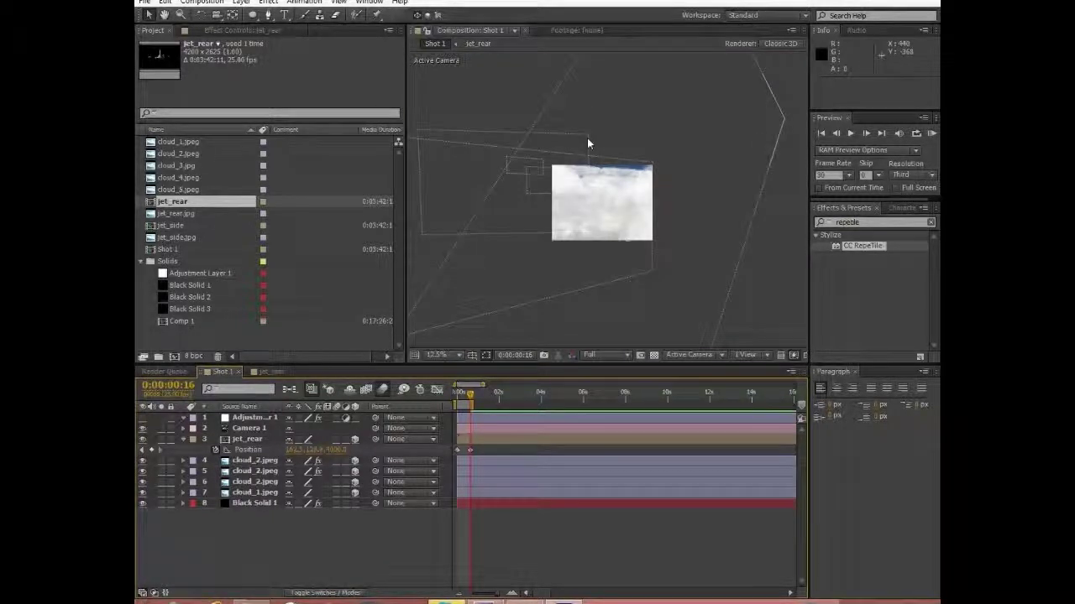
left_click(247, 439)
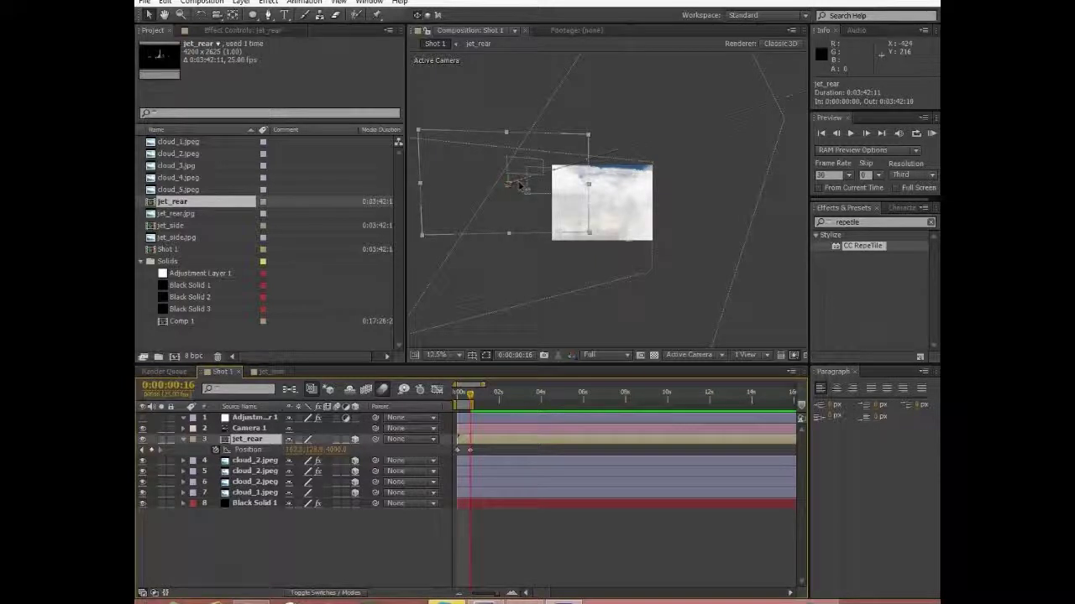
left_click_drag(519, 191, 682, 230)
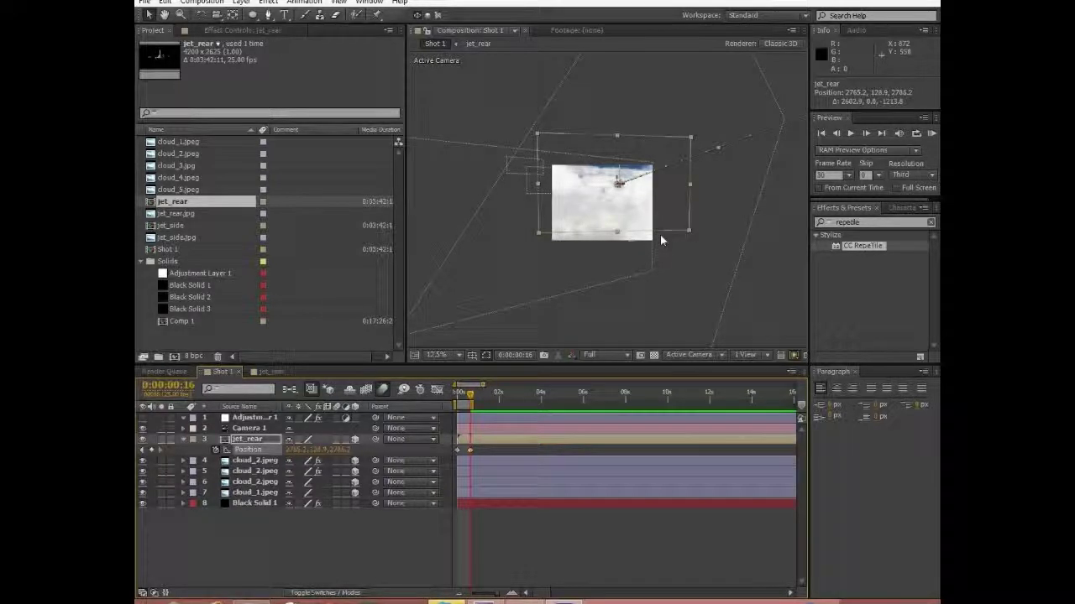
scroll(660, 235, "up", 4)
scroll(660, 242, "down", 2)
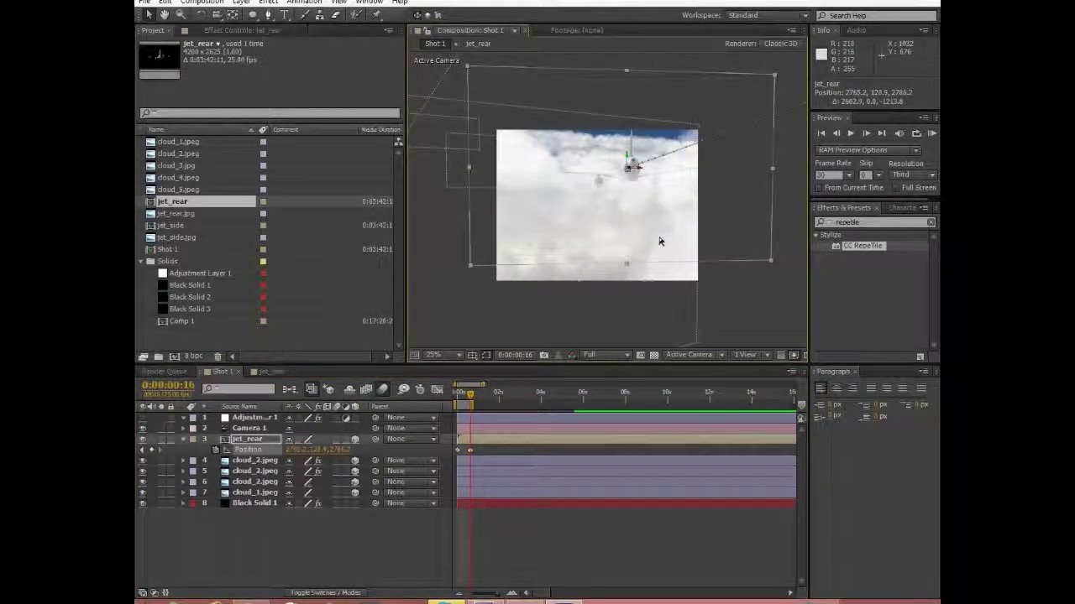
left_click_drag(626, 156, 629, 117)
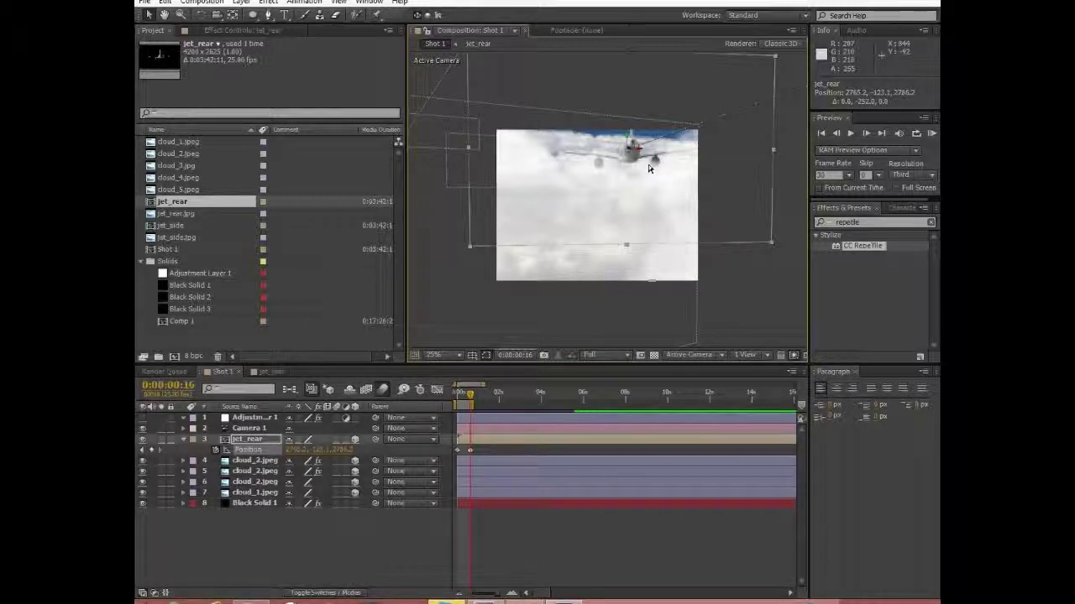
Show jet_rear's rotation properties and set an X Rotation keyframe of 0° at 0:00:00:00
left_click(248, 450)
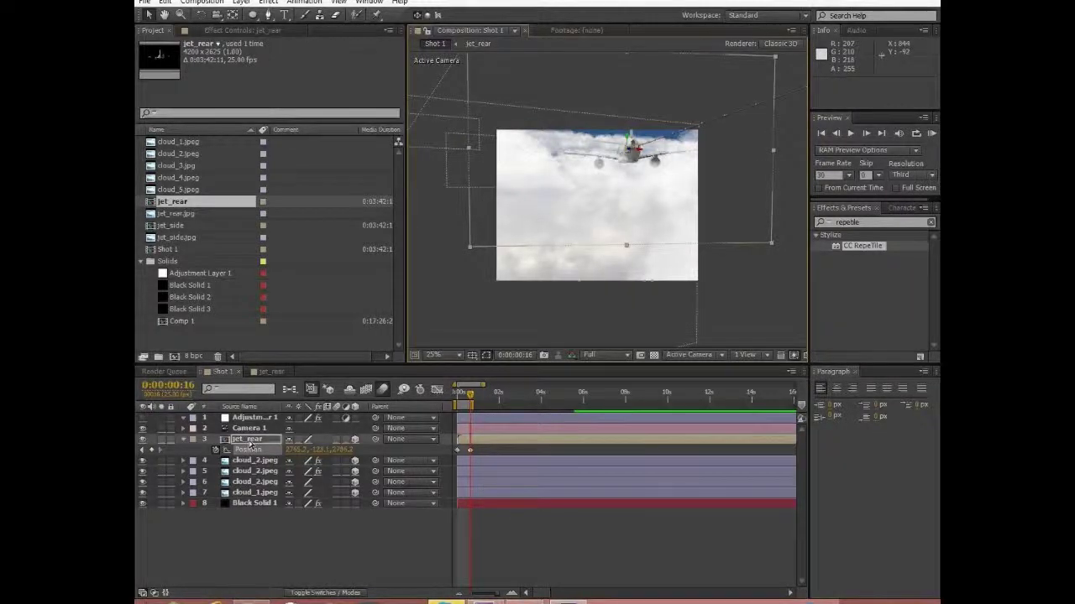
key("r")
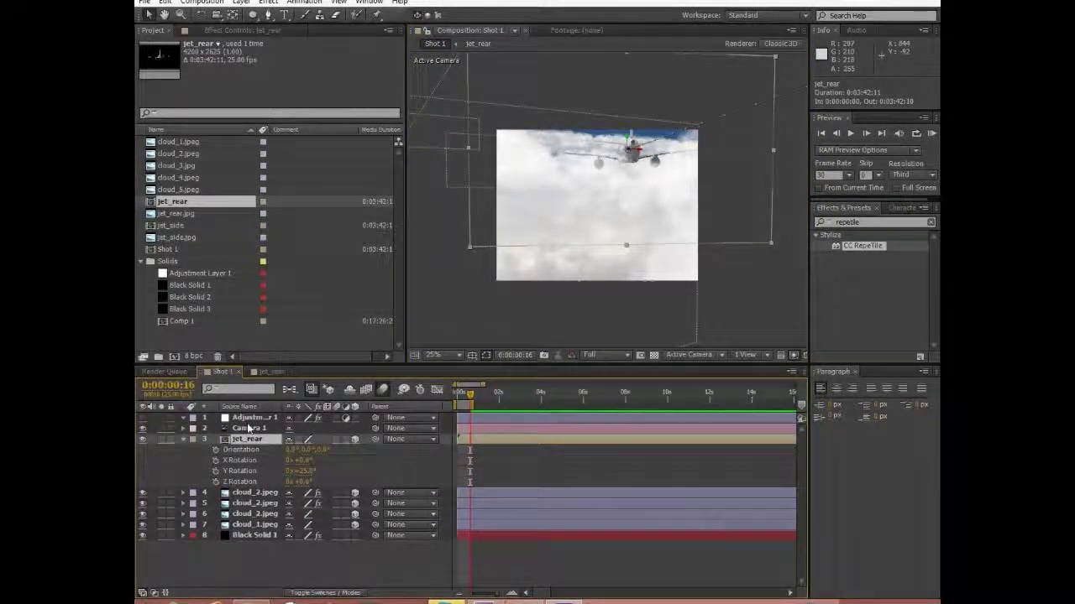
left_click_drag(470, 392, 452, 402)
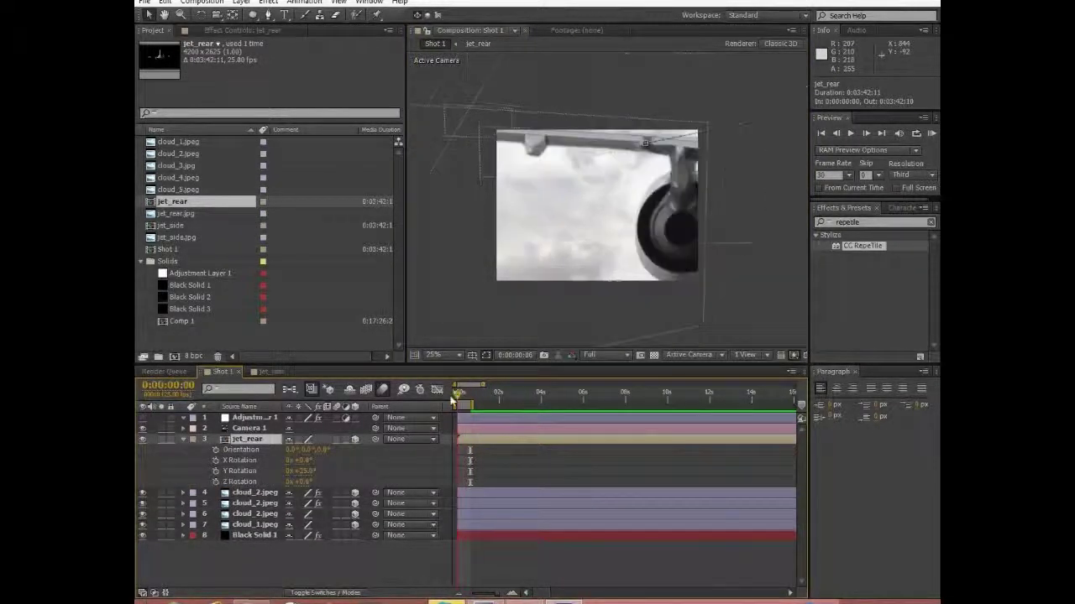
mouse_move(303, 485)
left_mouse_down()
mouse_move(314, 482)
mouse_move(300, 480)
mouse_move(312, 472)
mouse_move(304, 462)
mouse_move(311, 479)
left_mouse_up()
key("ctrl+z")
left_click(224, 462)
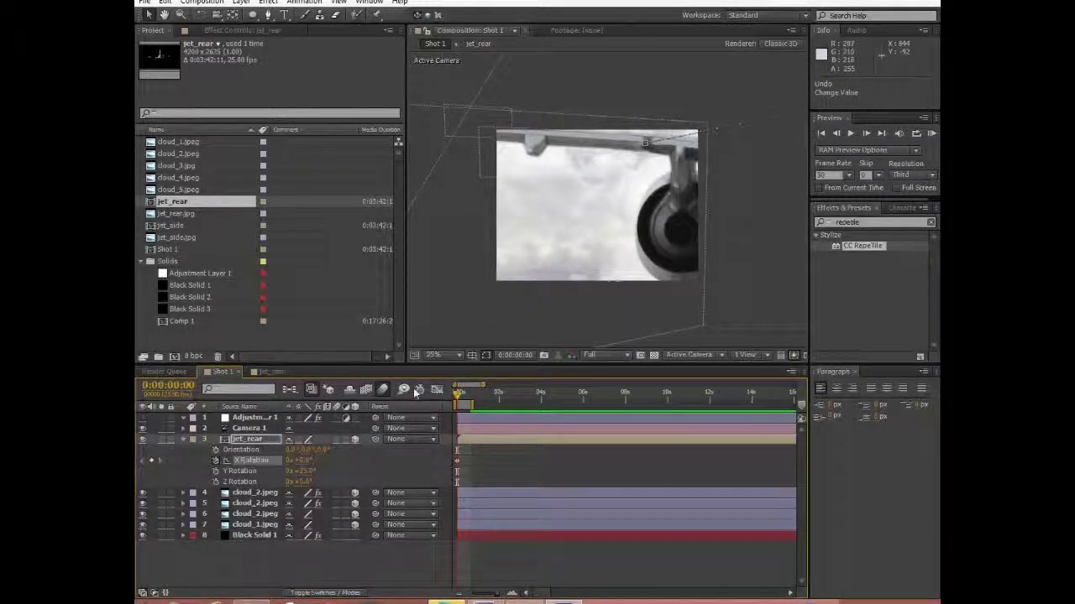
Tilt the distant jet by setting jet_rear's X Rotation to 14° at 0:00:00:16
left_click_drag(454, 394, 471, 396)
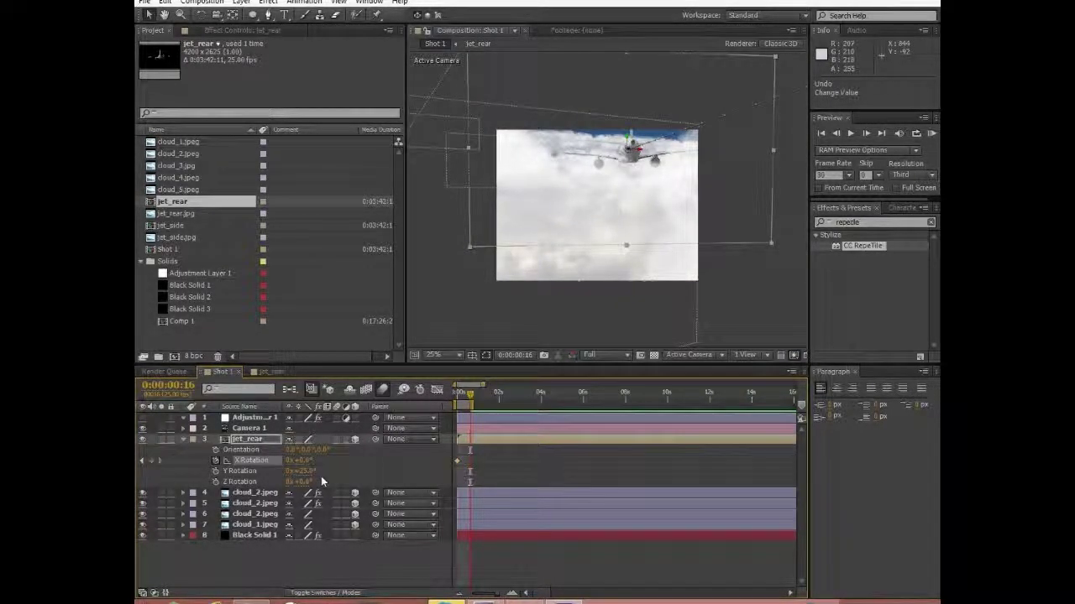
mouse_move(304, 465)
left_mouse_down()
mouse_move(327, 462)
mouse_move(320, 470)
left_mouse_up()
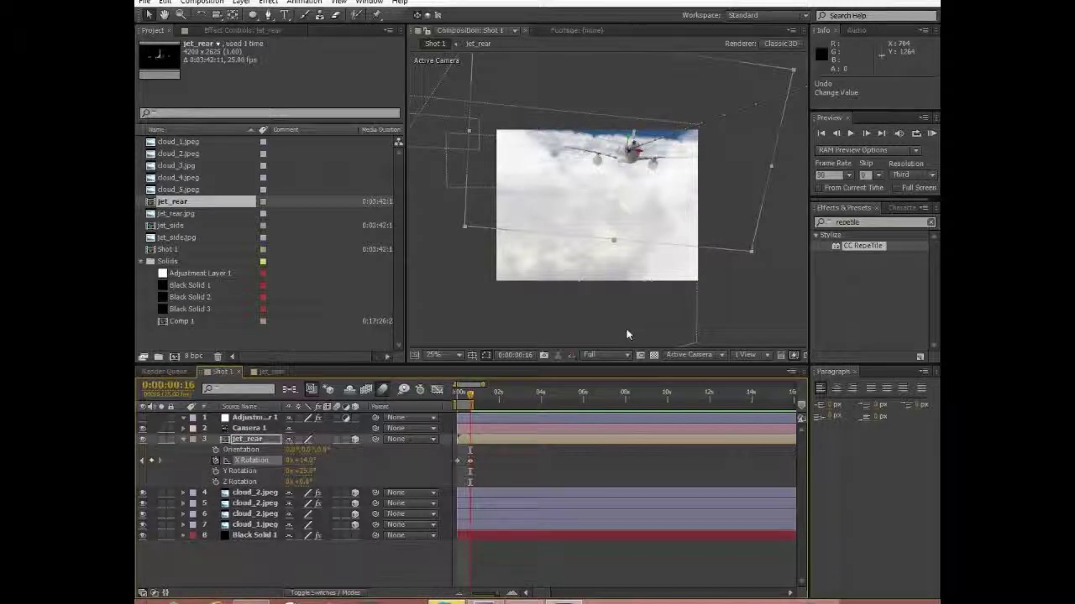
mouse_move(471, 397)
left_mouse_down()
mouse_move(462, 400)
mouse_move(483, 398)
mouse_move(451, 401)
left_mouse_up()
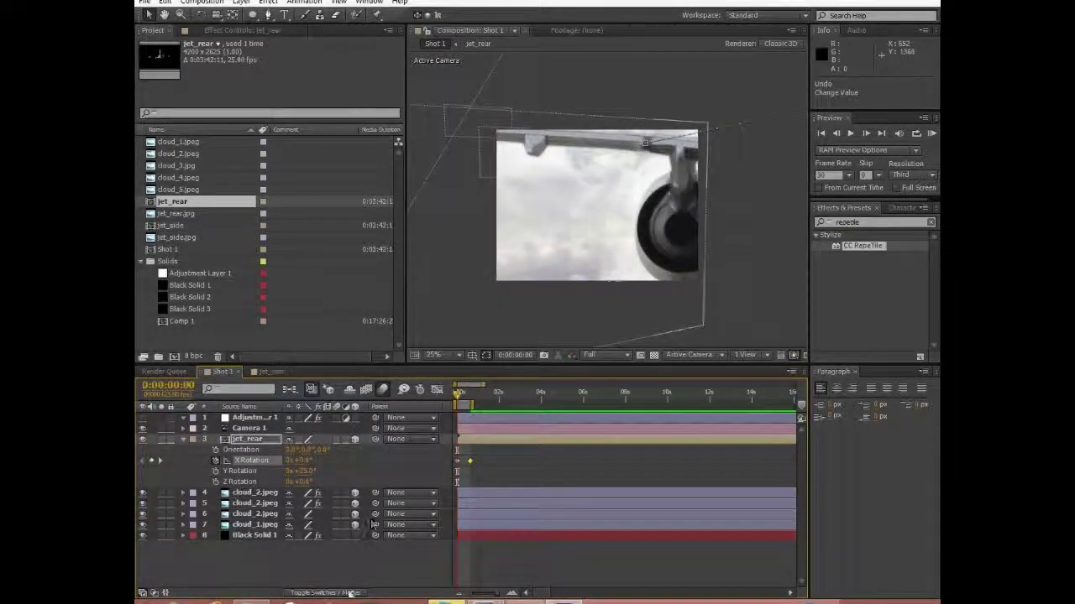
Enable motion blur for the jet_rear layer, play a RAM preview of the flight, and collapse the layer's properties
key("F4")
key("F4")
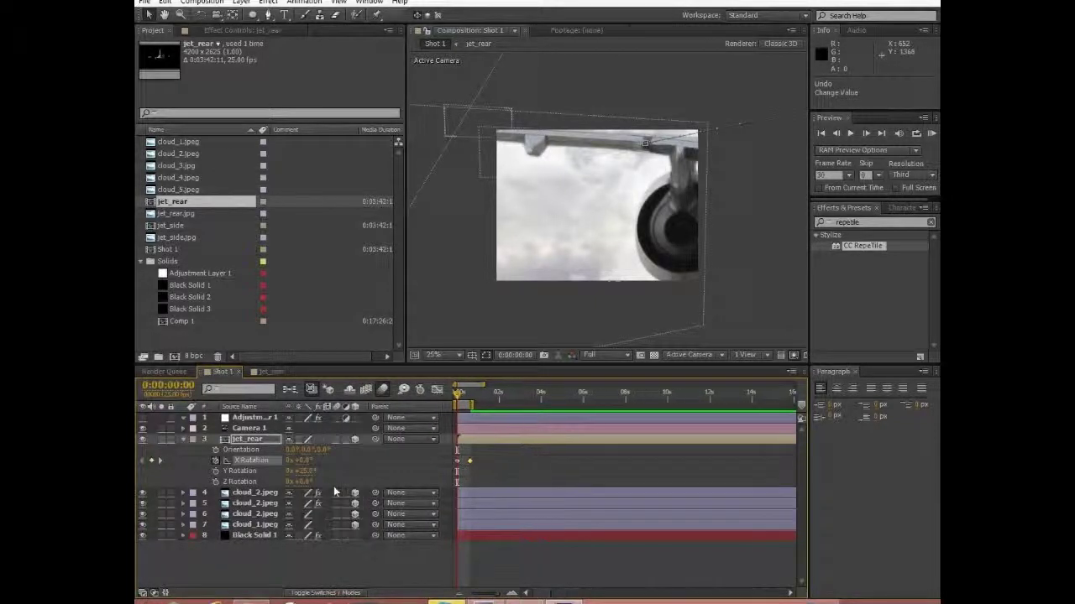
left_click(336, 441)
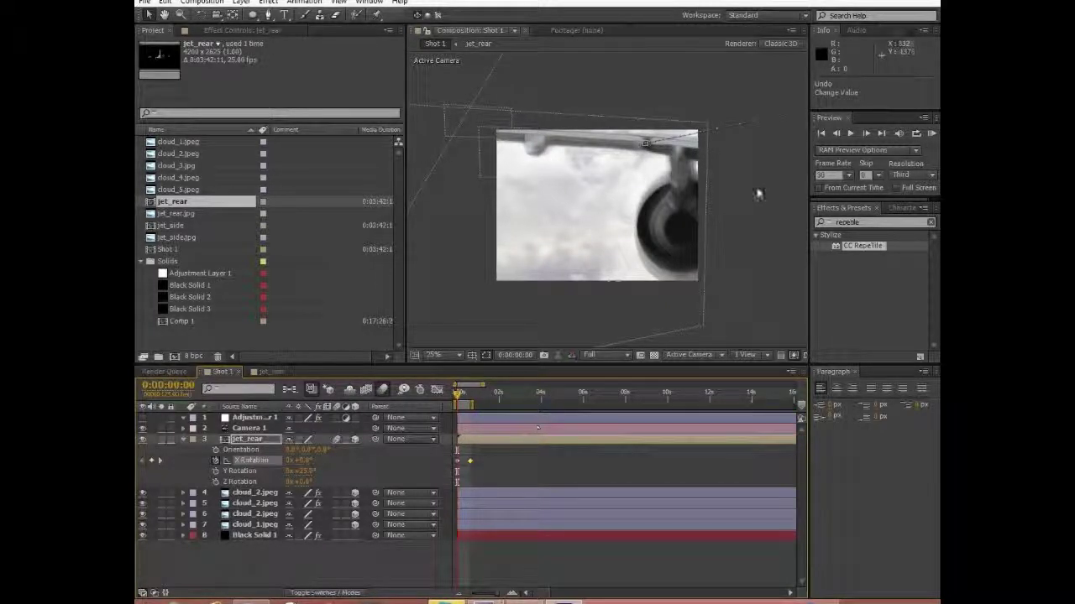
left_click(932, 133)
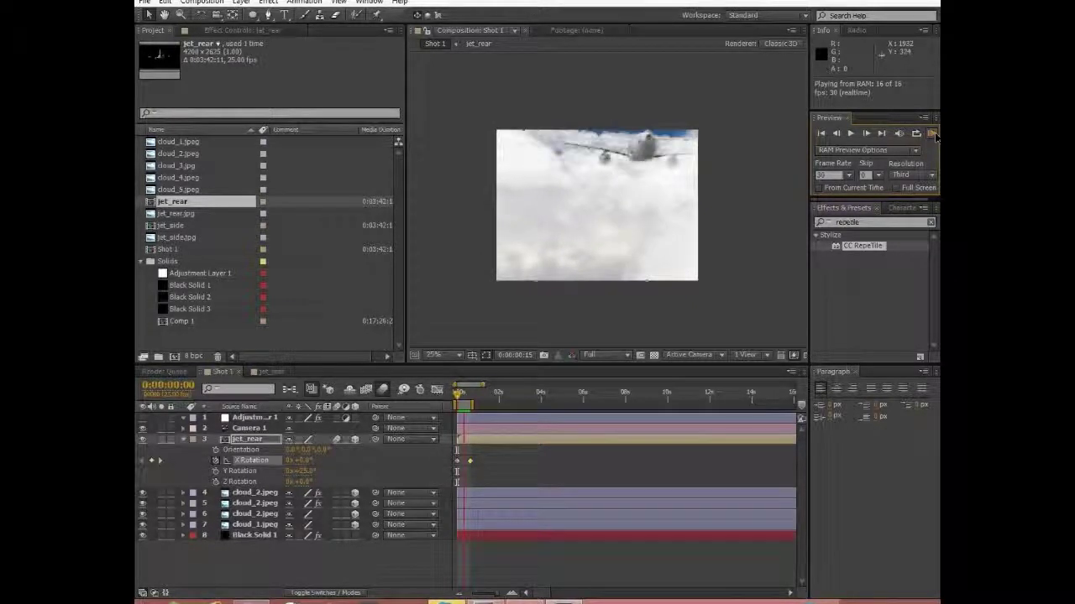
left_click(933, 134)
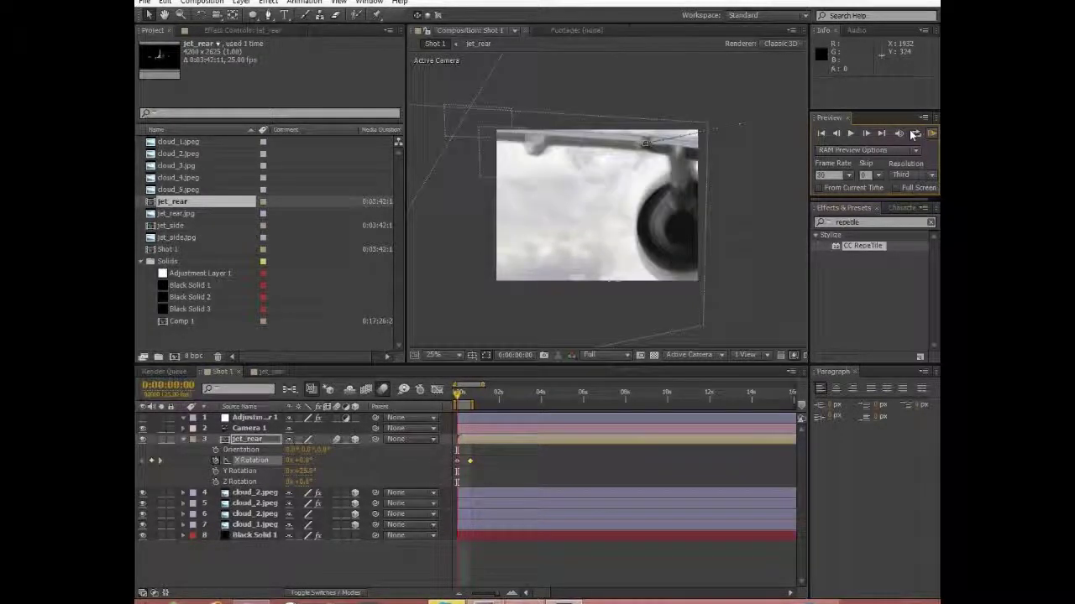
left_click(183, 439)
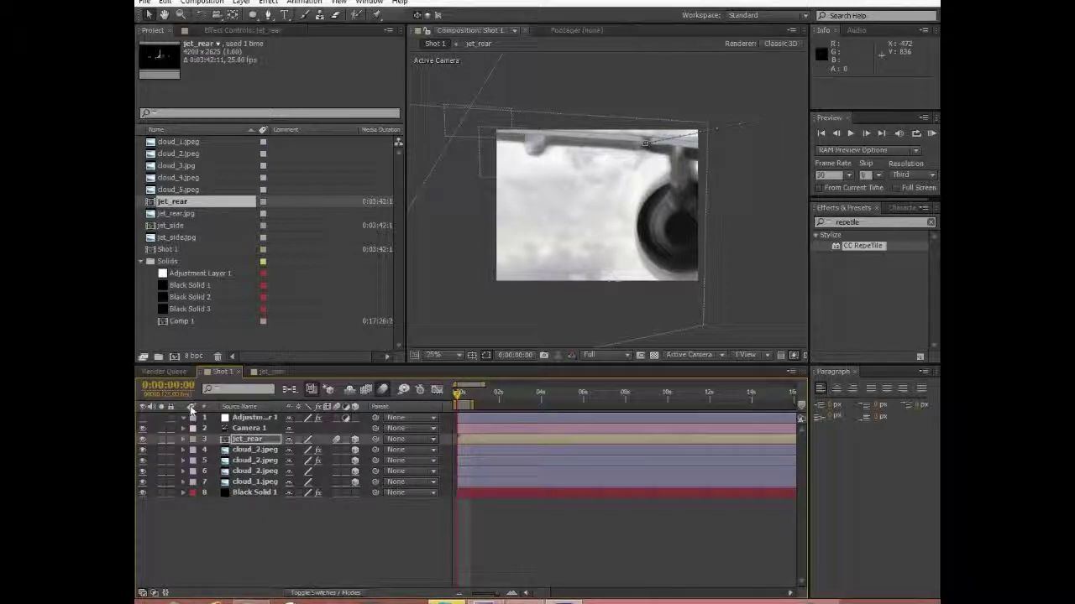
Make the adjustment layer visible again and check the graded jet at 0:00:00:12 and at the shot's start
left_click_drag(458, 395, 466, 396)
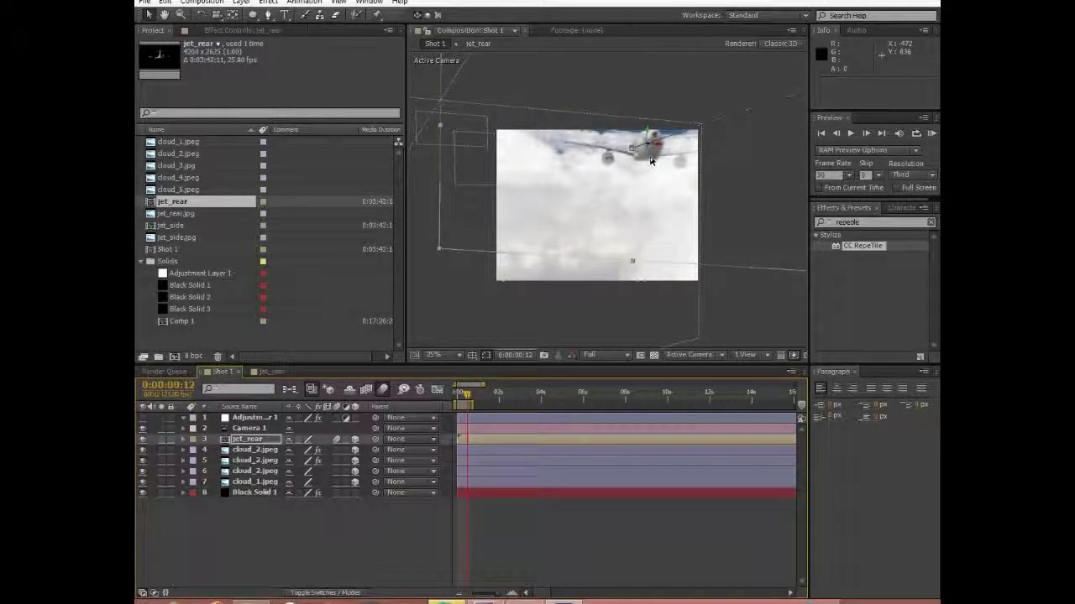
scroll(650, 158, "up", 4)
scroll(650, 161, "down", 6)
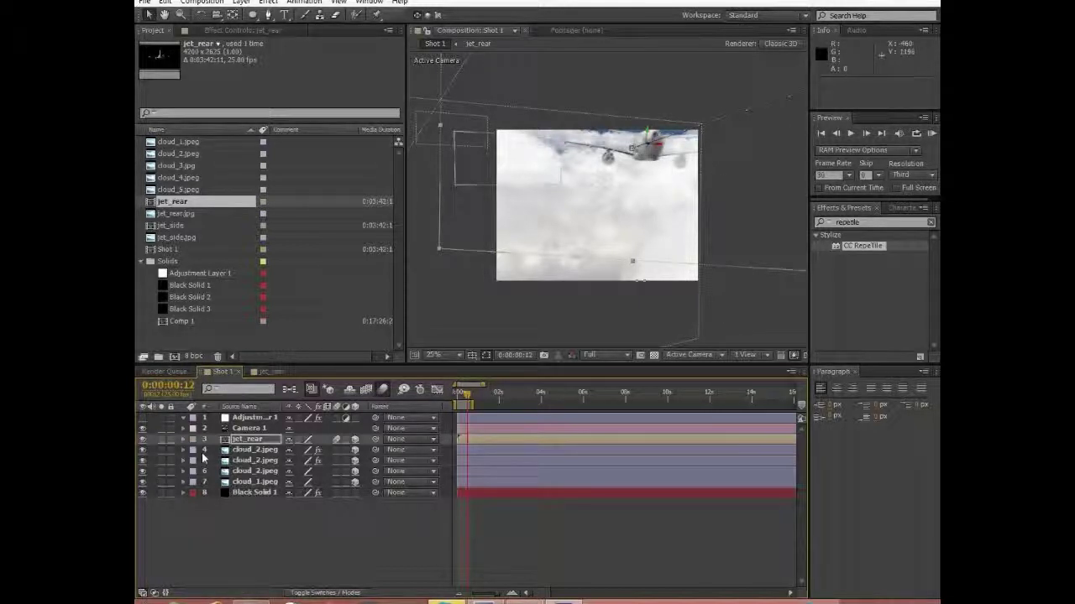
left_click(142, 417)
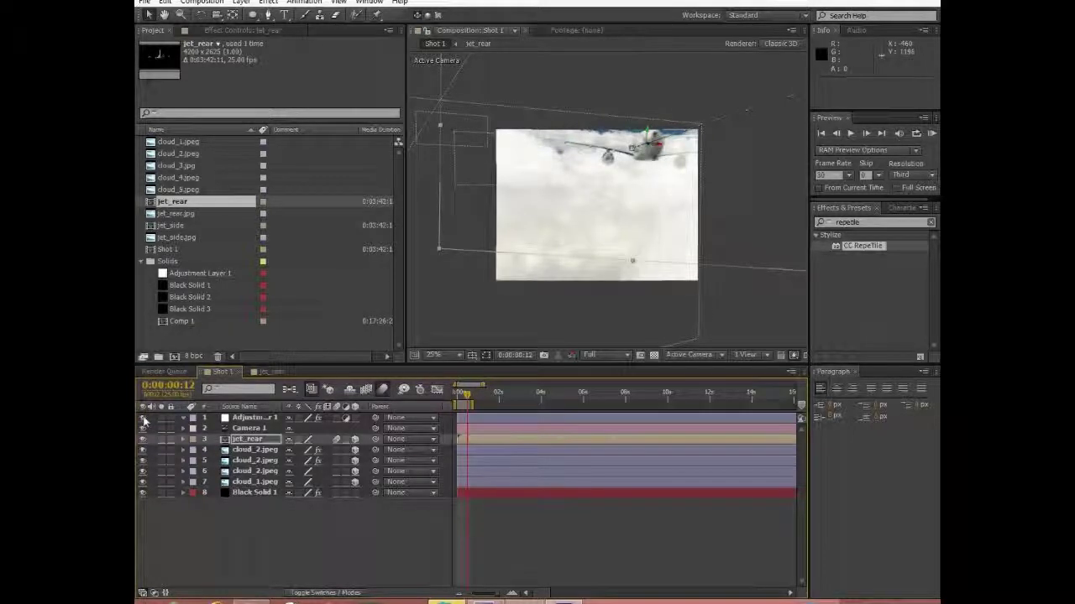
scroll(642, 164, "up", 2)
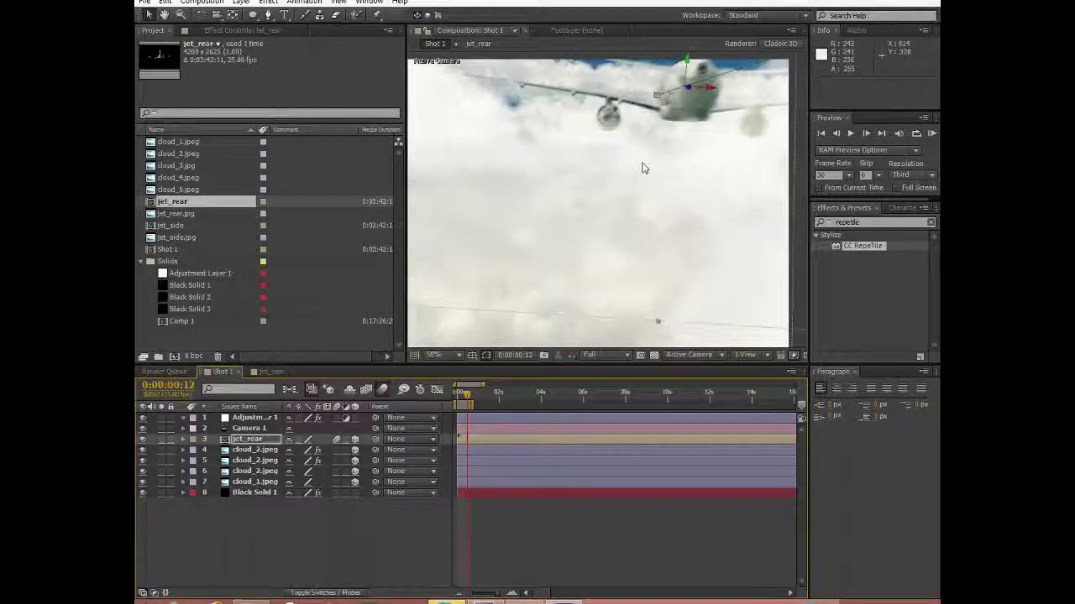
key("comma")
key("comma")
left_click(519, 315)
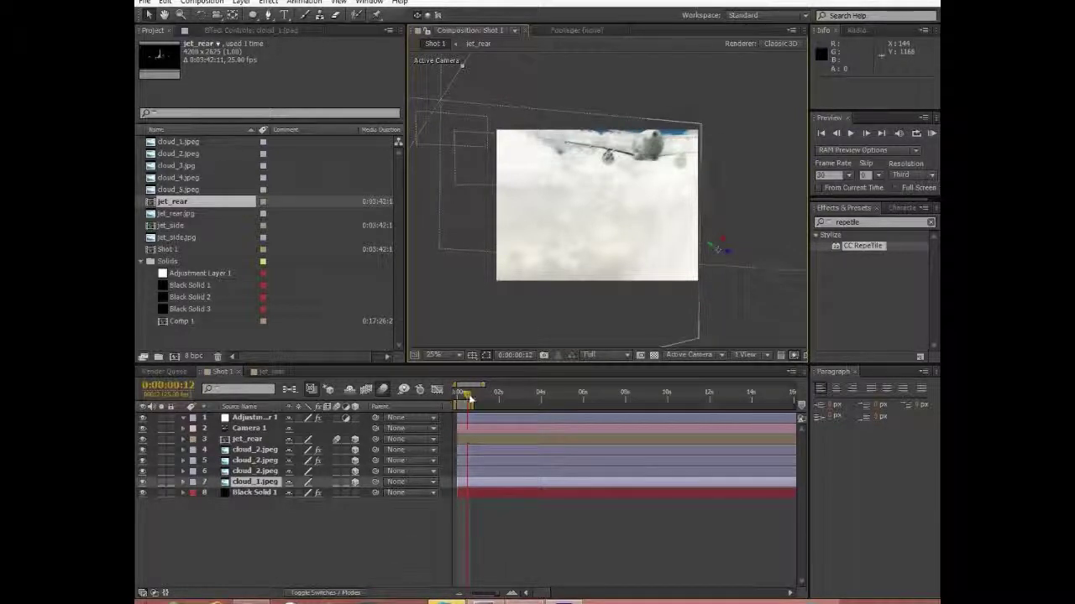
left_click_drag(469, 394, 458, 400)
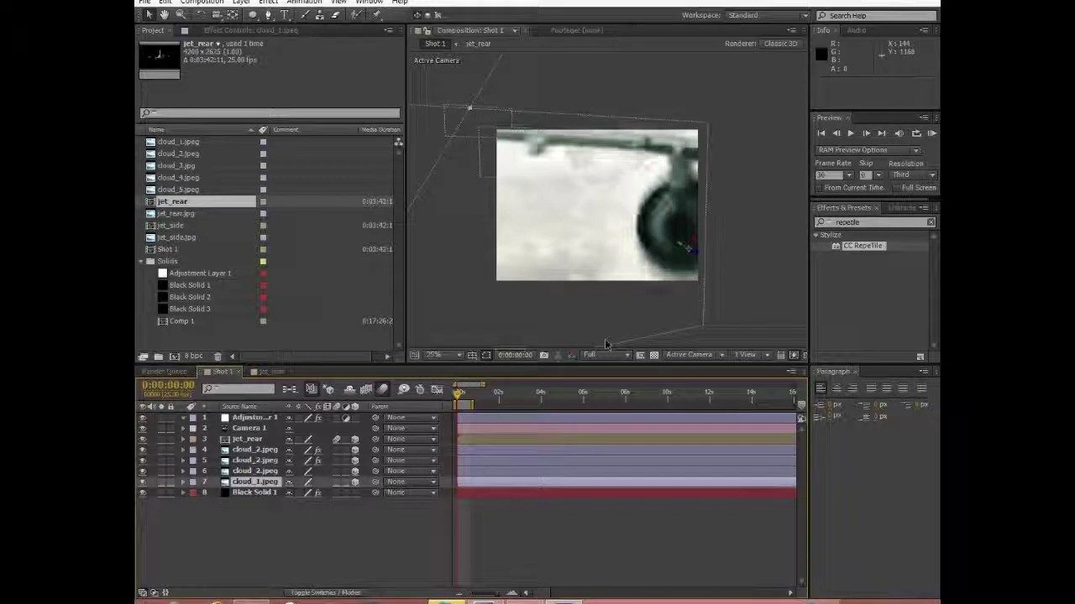
Try a Glow effect with a larger Glow Radius on the adjustment layer and delete it
key("ctrl+5")
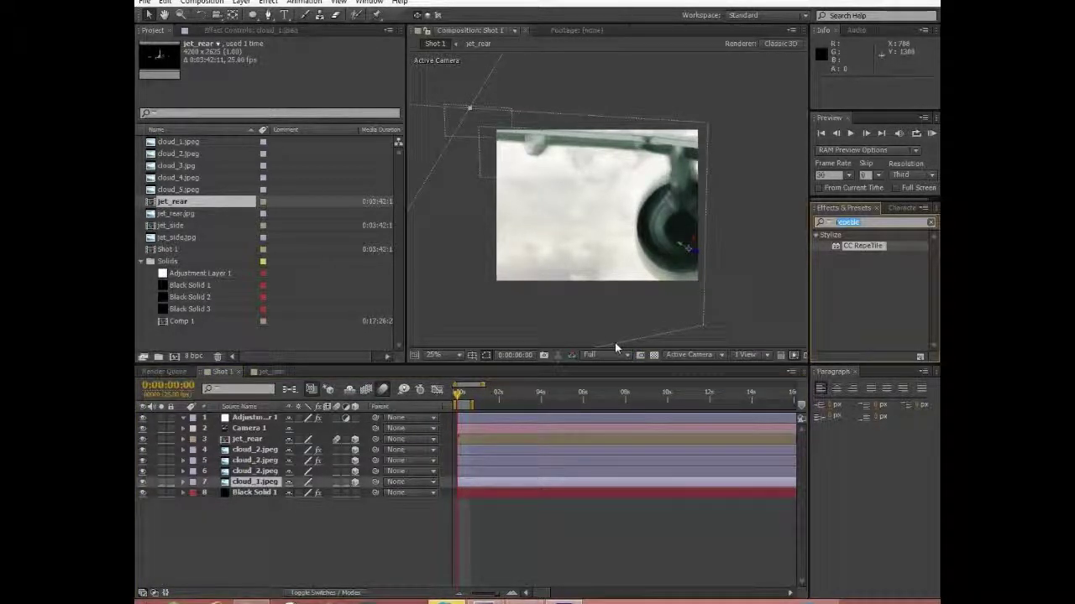
left_click(267, 415)
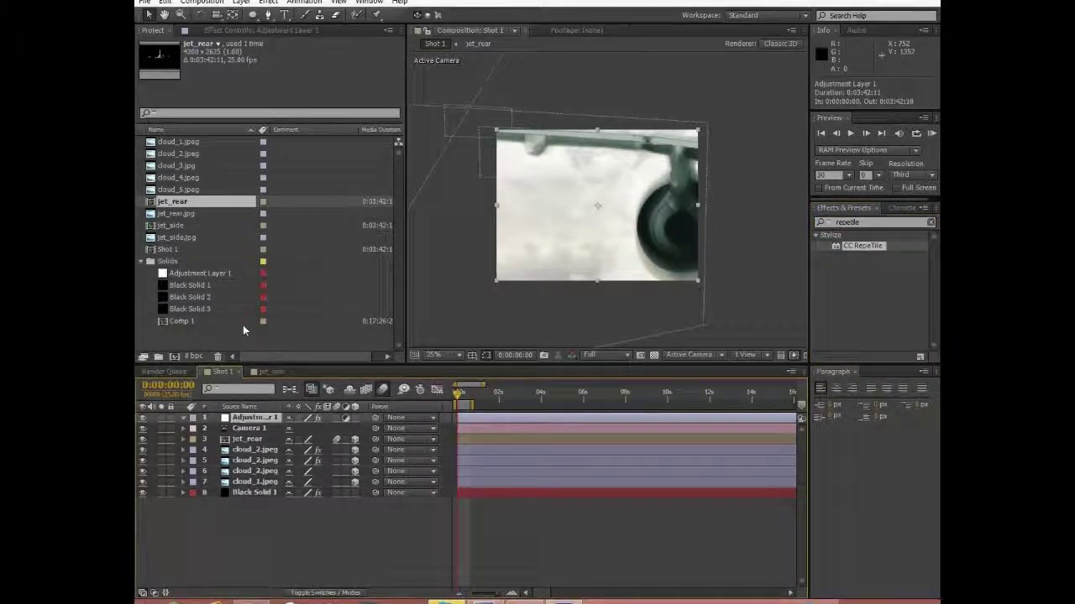
left_click(256, 34)
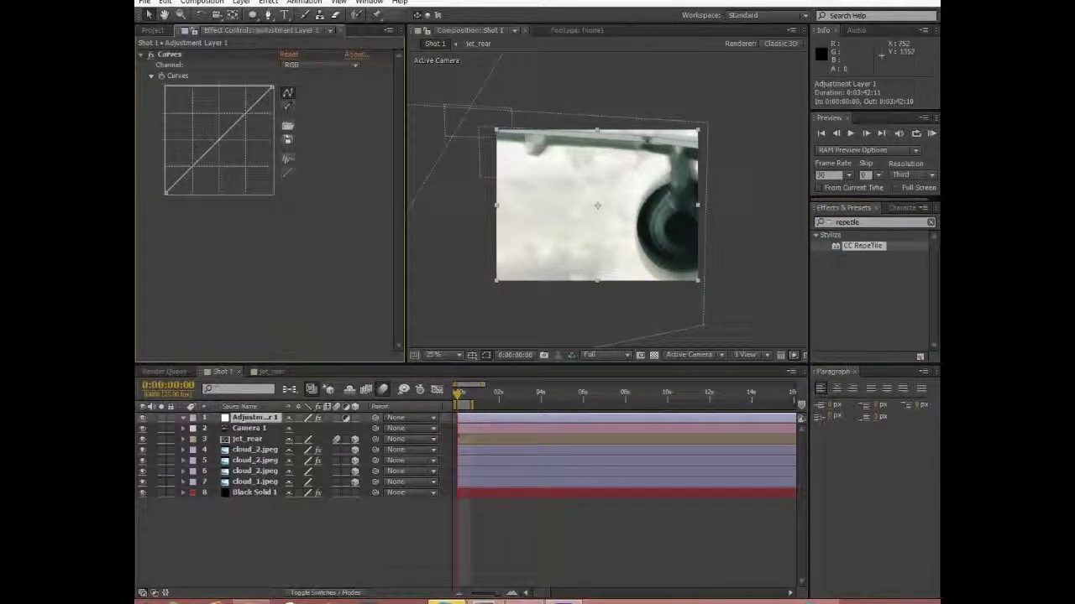
key("ctrl+5")
type("glow")
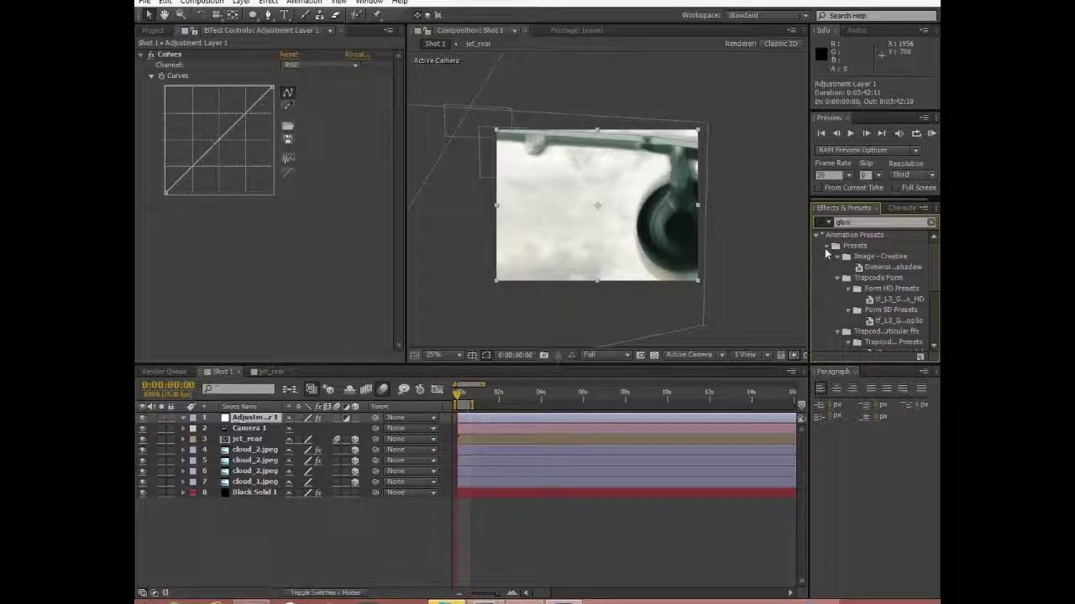
left_click_drag(366, 275, 367, 269)
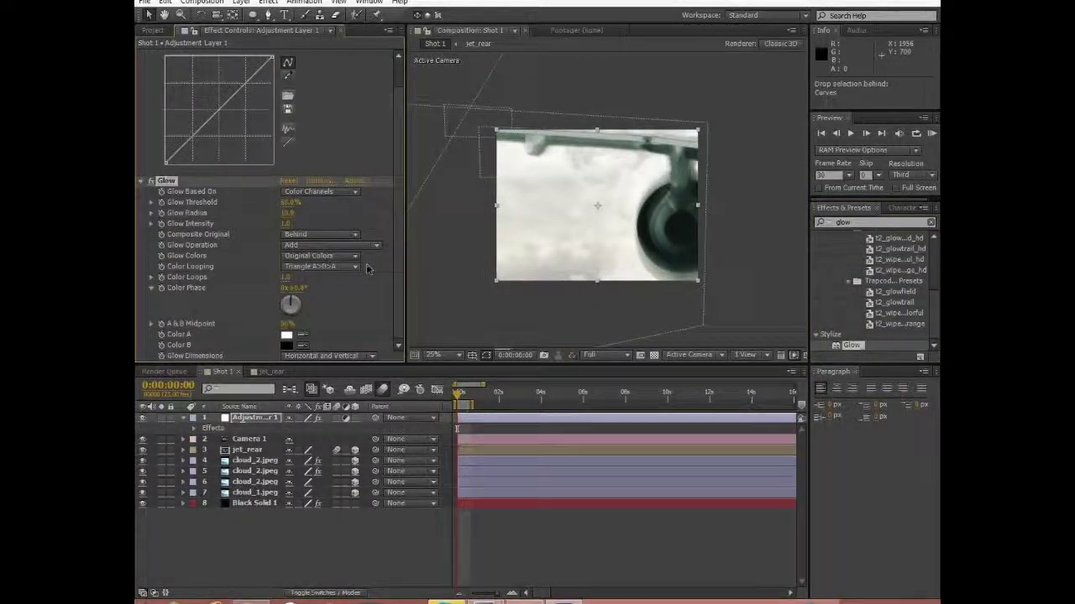
left_click_drag(286, 214, 368, 223)
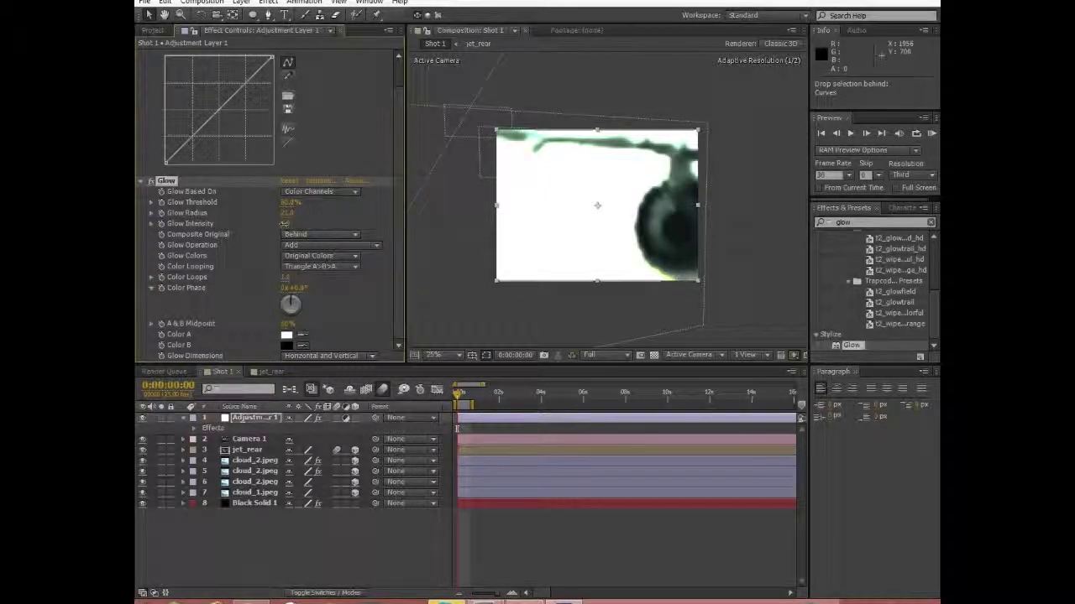
key("Return")
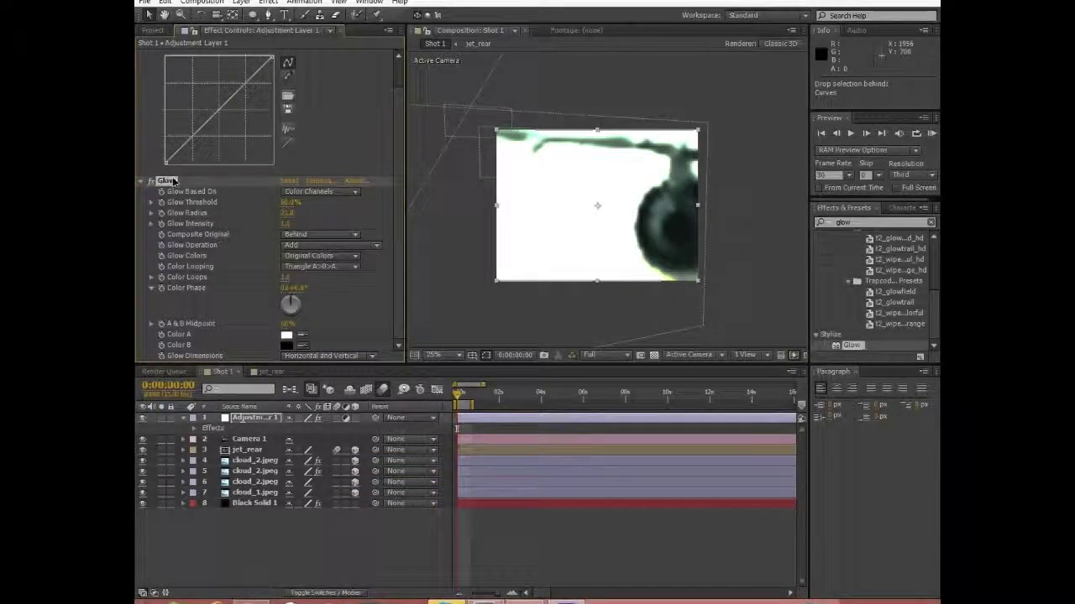
key("Delete")
Examine the jet in Shot 1 at 0:00:00:08 and its masks in the jet_rear composition
key("comma")
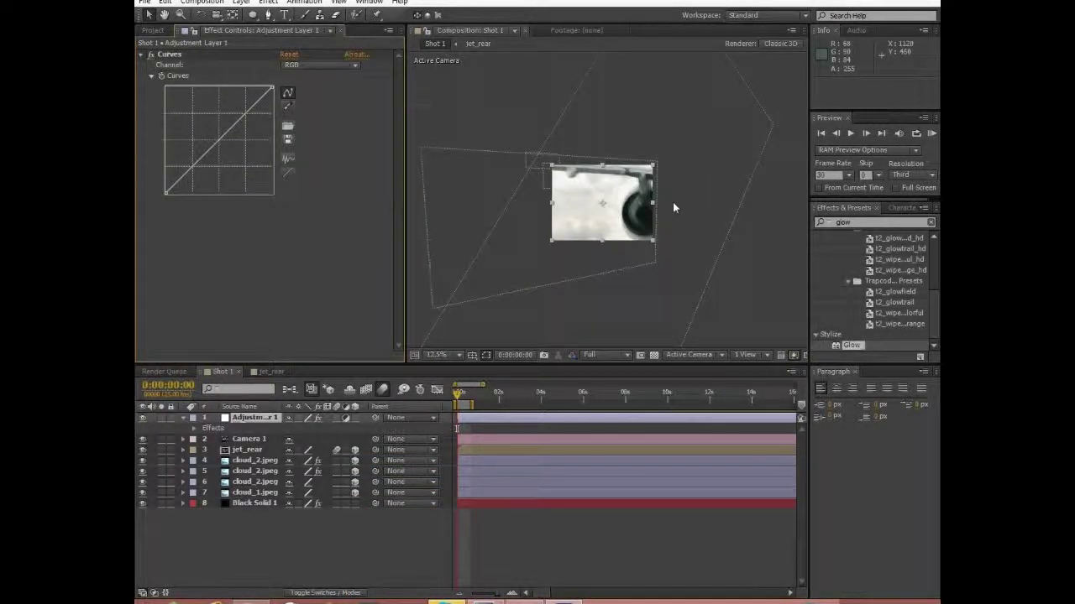
key("period")
left_click(459, 392)
left_click_drag(463, 396, 463, 395)
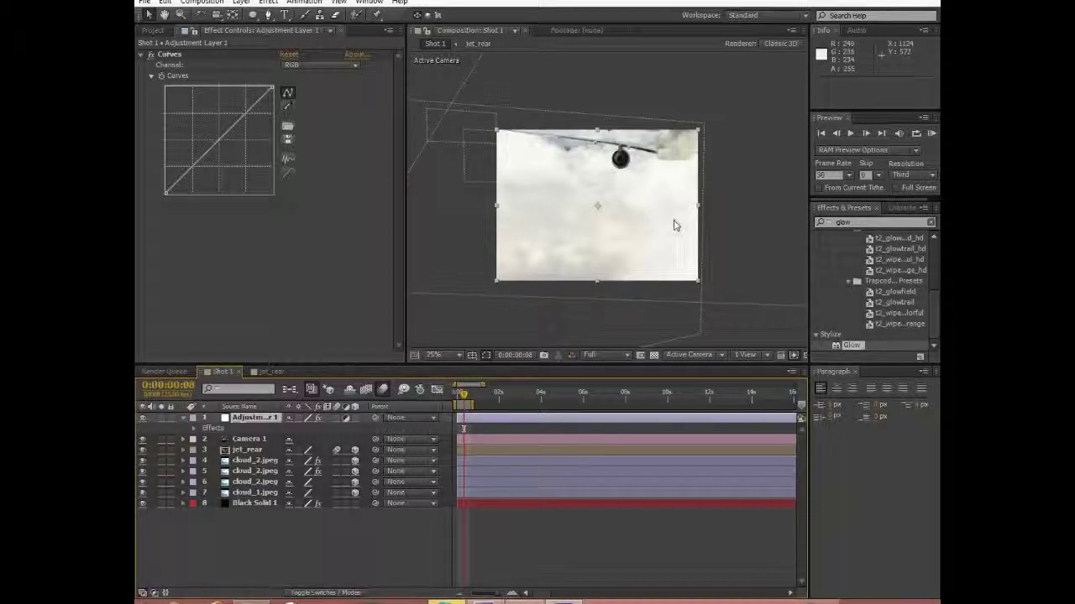
left_click(272, 373)
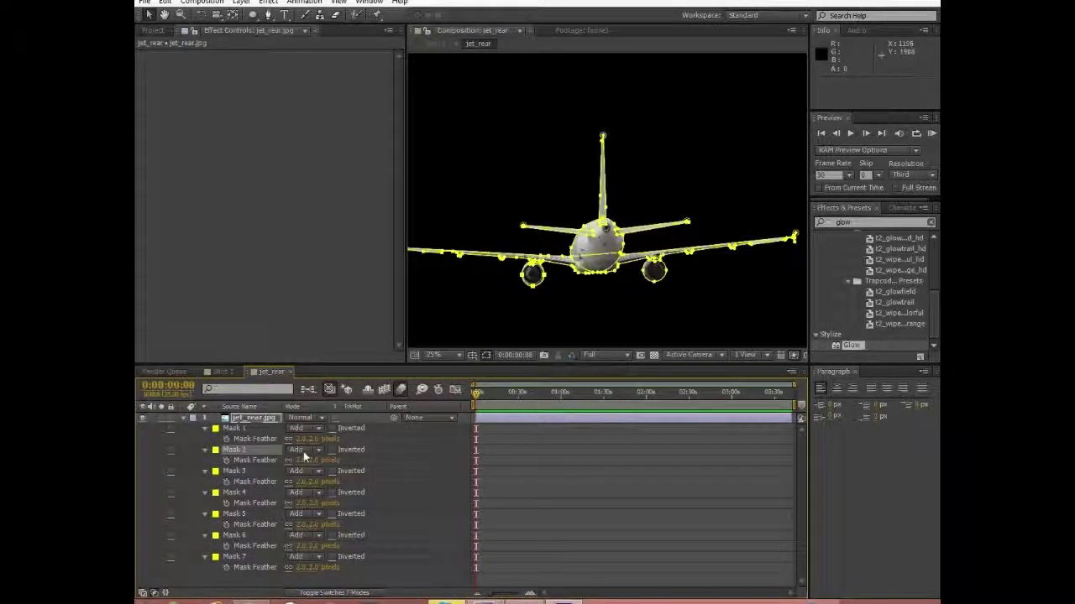
Create a new composition from jet_rear.jpg and inspect the unmasked jet photo up close
left_click(152, 30)
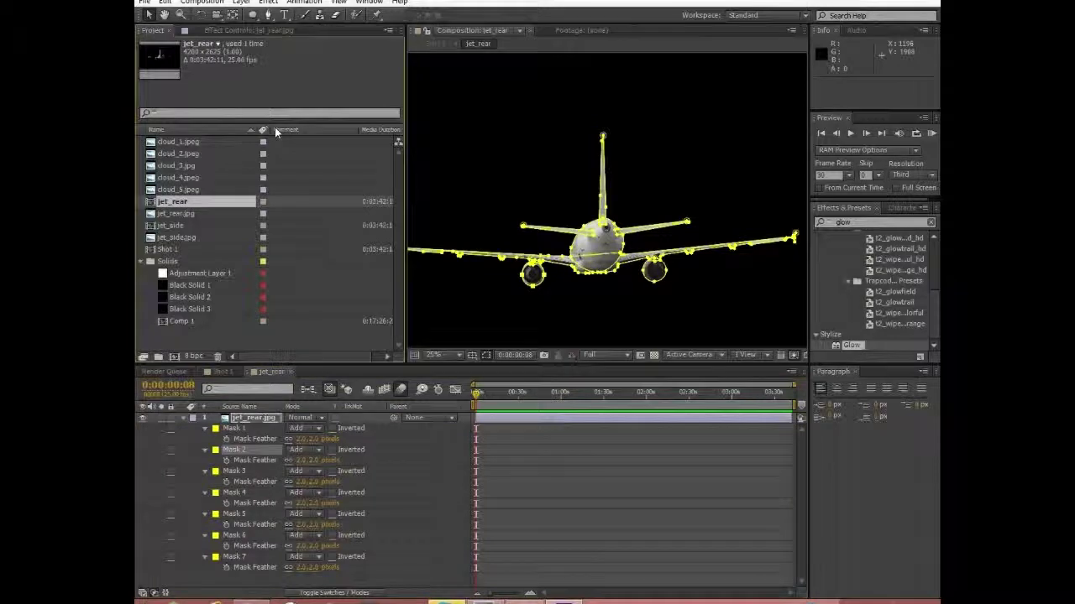
left_click_drag(179, 214, 175, 355)
scroll(599, 256, "up", 2)
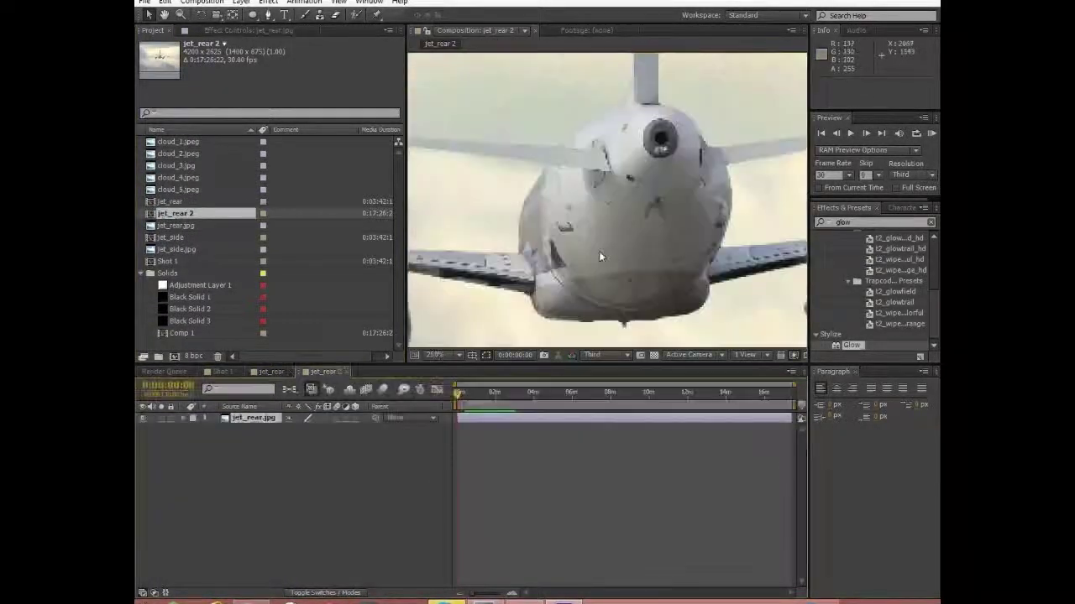
scroll(599, 256, "down", 1)
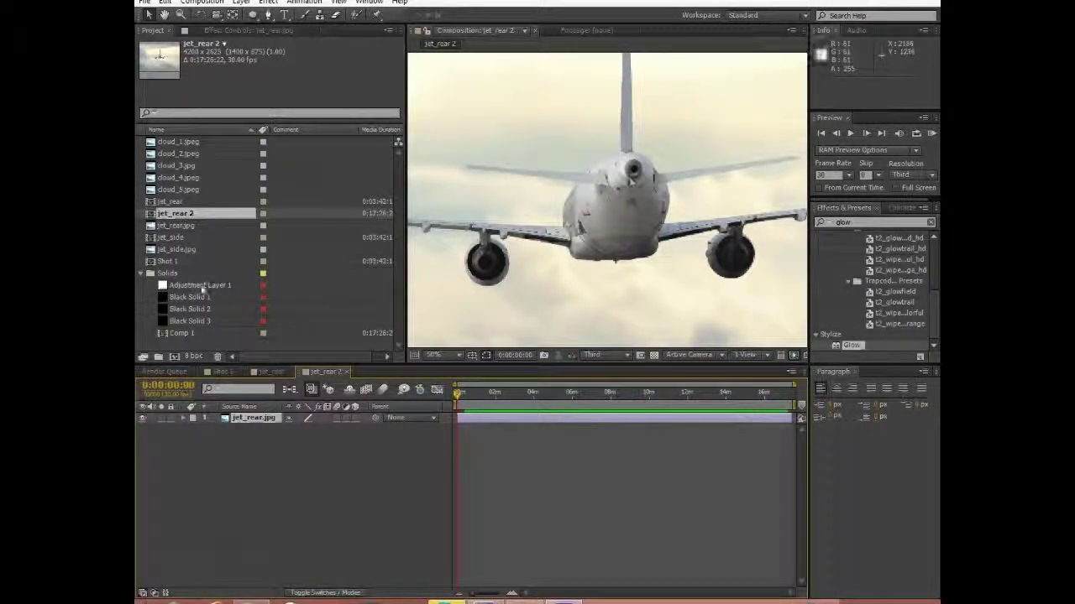
Create a new composition from jet_side.jpg and inspect the side view of the jet up close
left_click(181, 252)
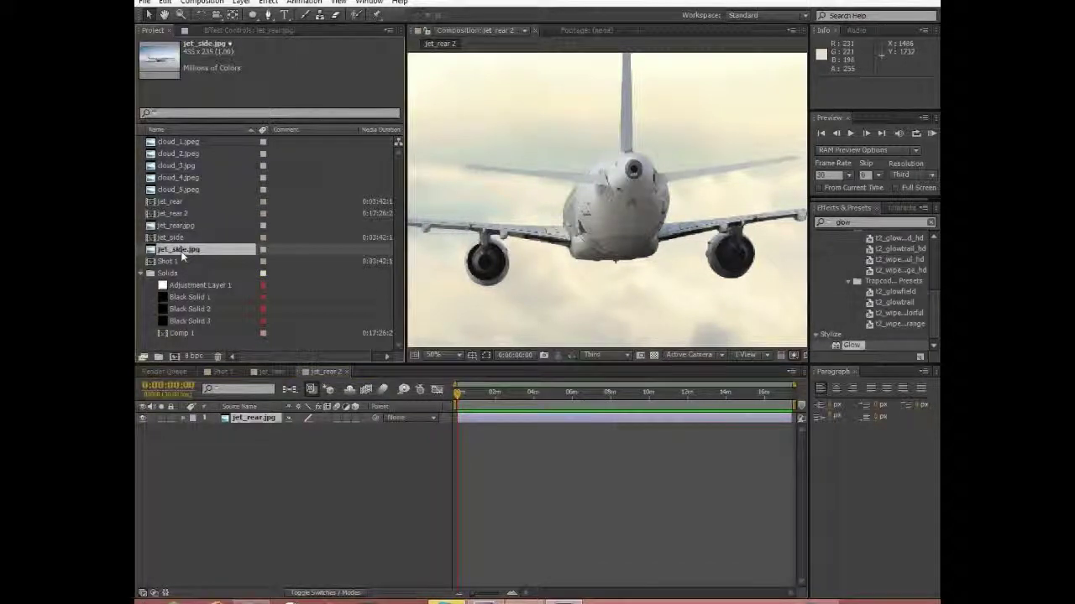
left_click_drag(180, 254, 174, 356)
scroll(561, 264, "up", 2)
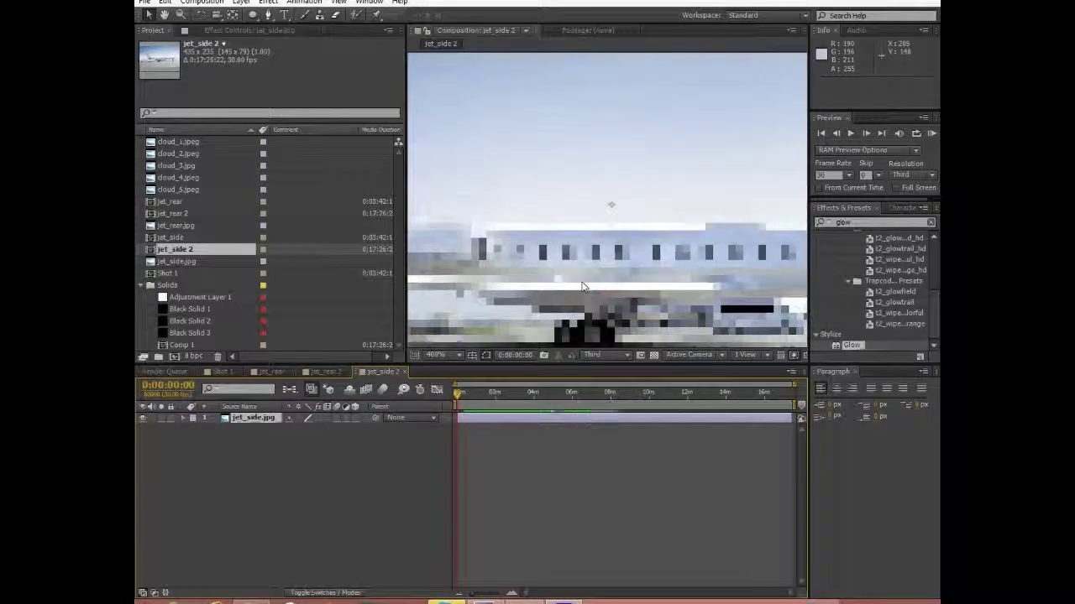
scroll(583, 288, "down", 4)
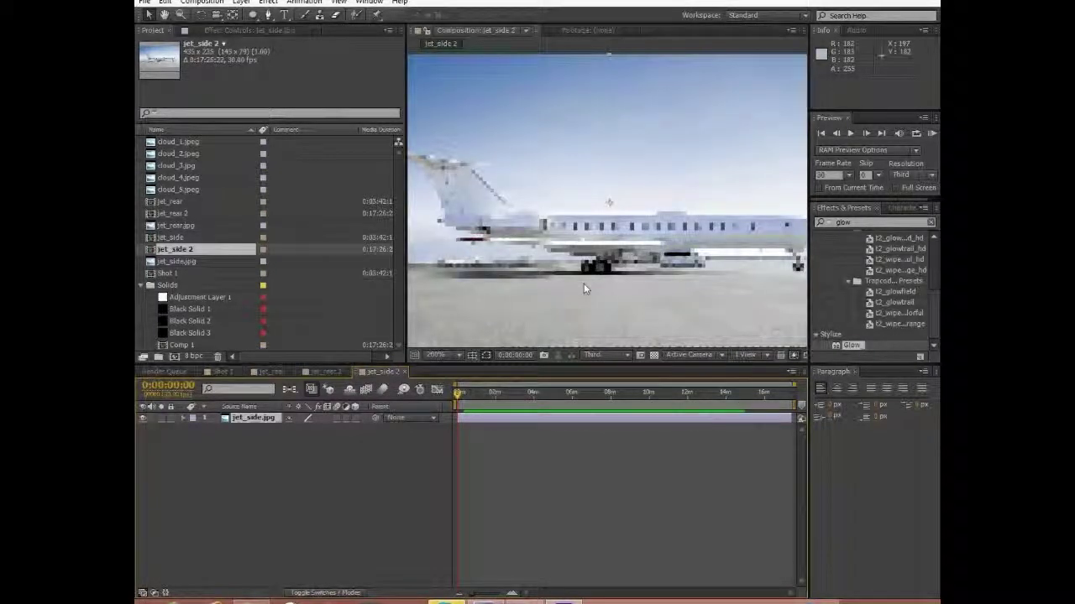
Set the jet_side 2 preview resolution to Full and inspect the side view of the jet from tail to nose
left_click(338, 3)
mouse_move(509, 73)
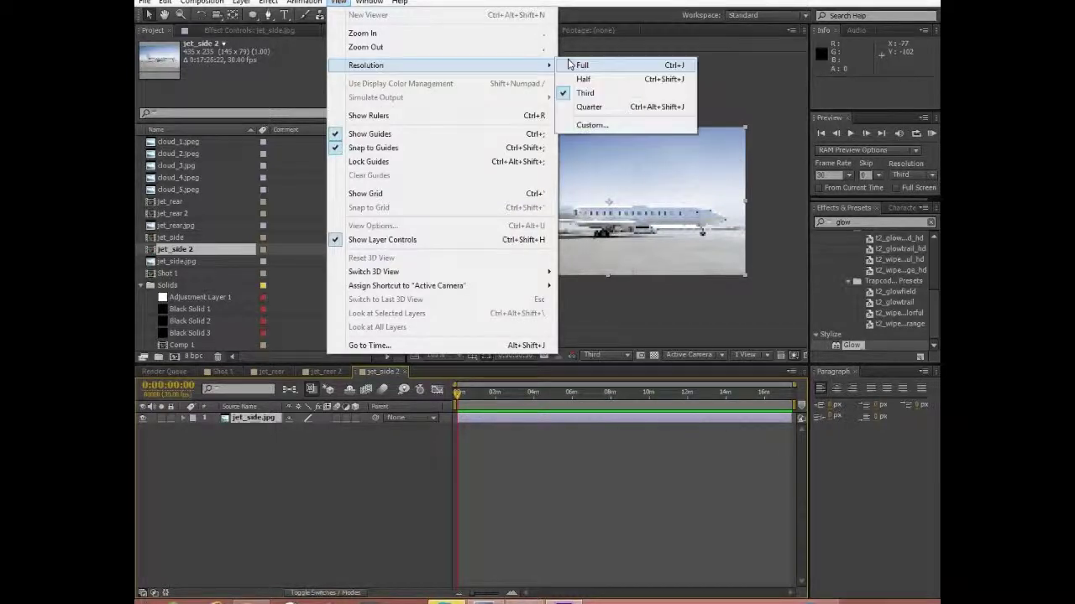
left_click(578, 65)
scroll(586, 113, "up", 1)
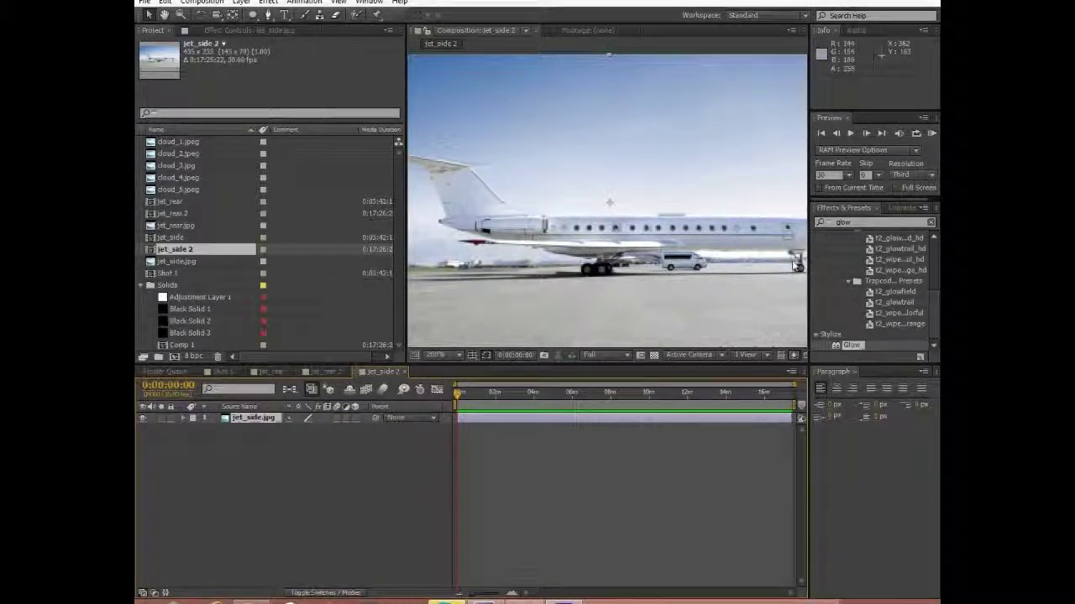
scroll(762, 273, "down", 1)
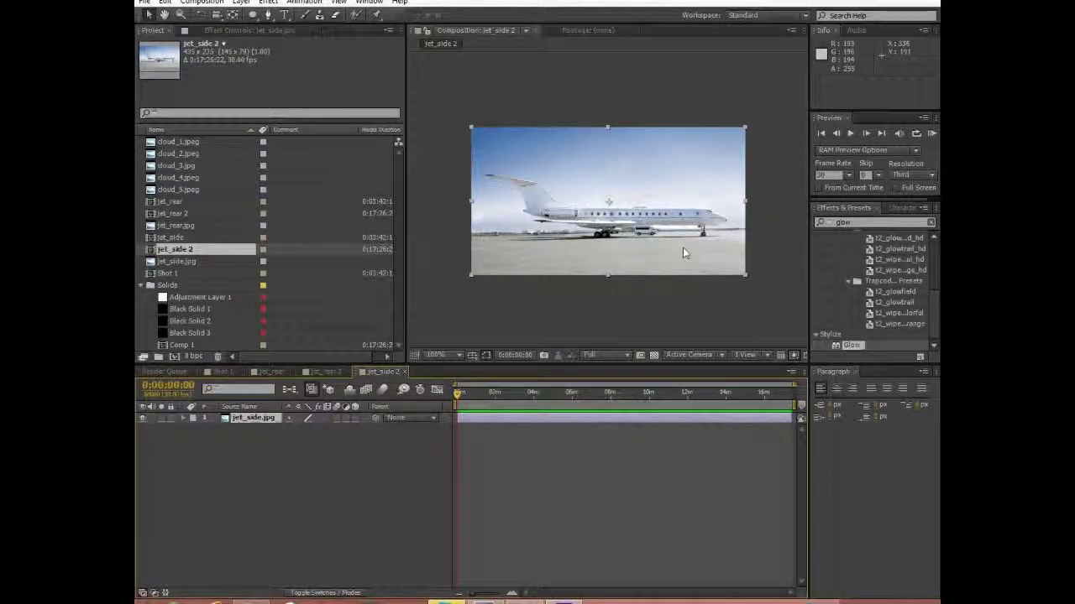
scroll(683, 246, "up", 1)
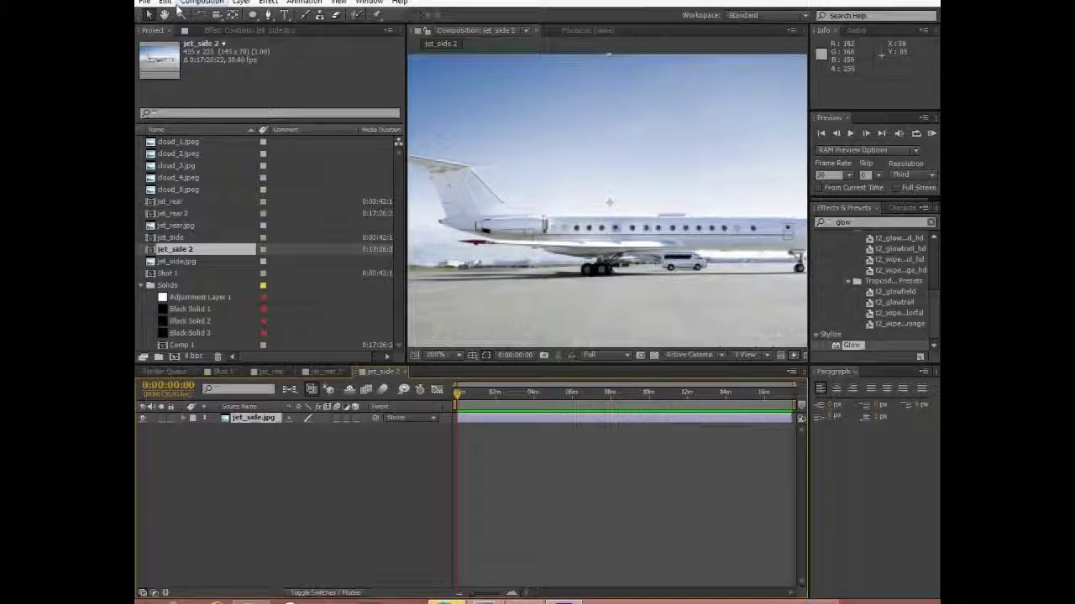
left_click_drag(506, 133, 357, 82)
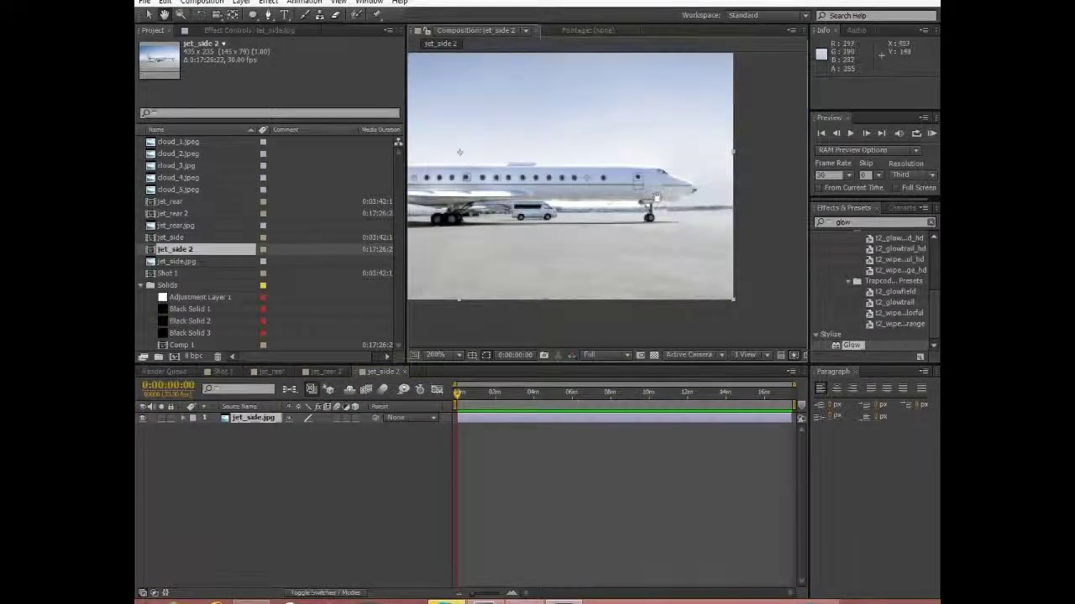
left_click_drag(471, 232, 629, 235)
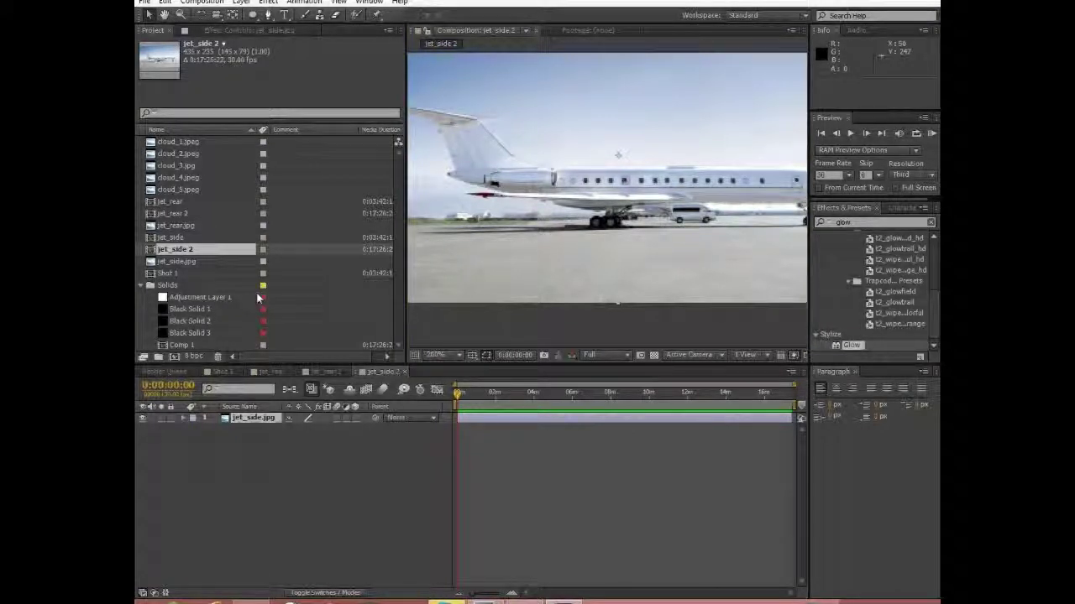
Compare the original photo in jet_rear 2 with the masked cutout in jet_rear, deselecting the layer to hide its mask outlines
left_click(328, 374)
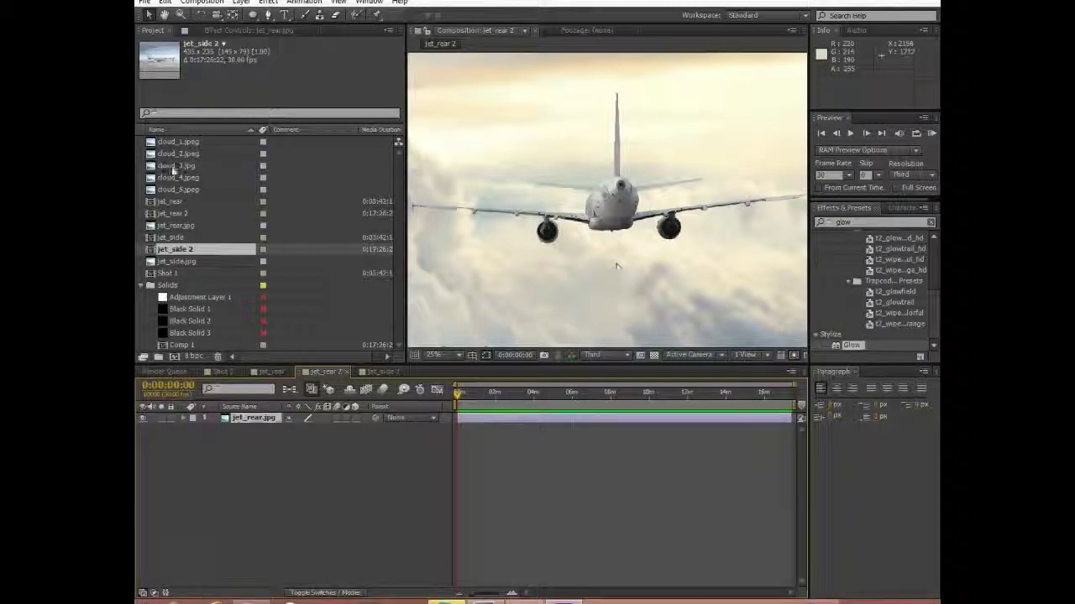
left_click(272, 372)
scroll(577, 252, "down", 3)
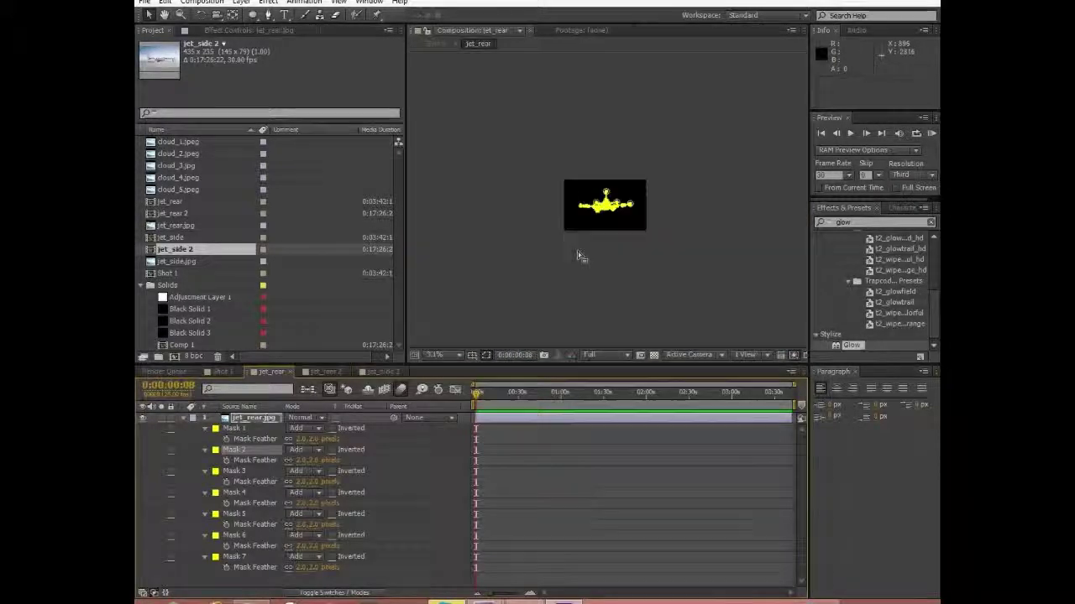
scroll(578, 260, "up", 3)
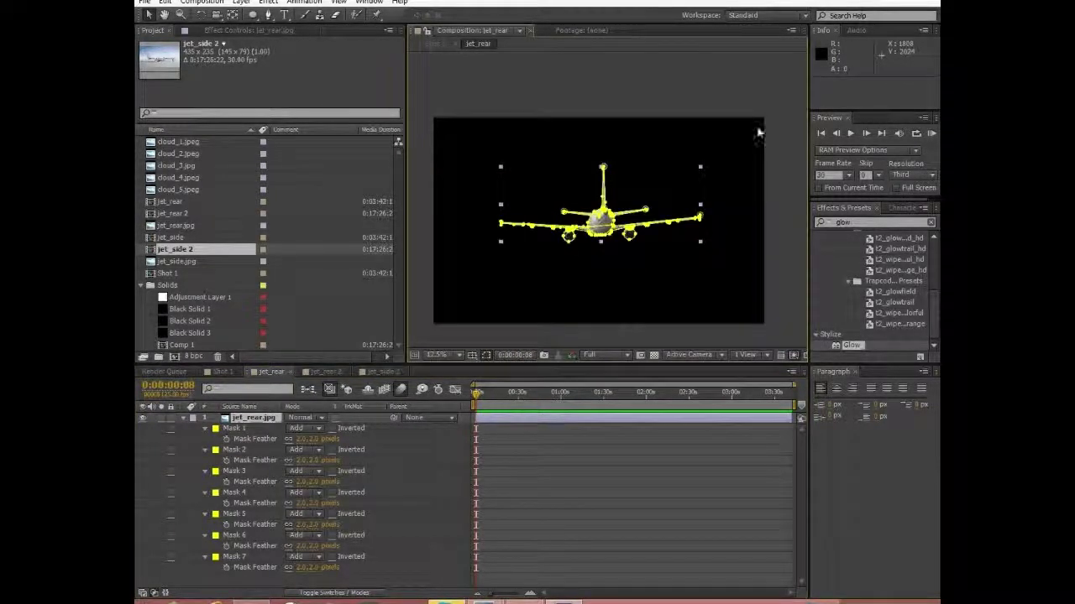
left_click(673, 165)
left_click(715, 246)
left_click(600, 151)
left_click(672, 209)
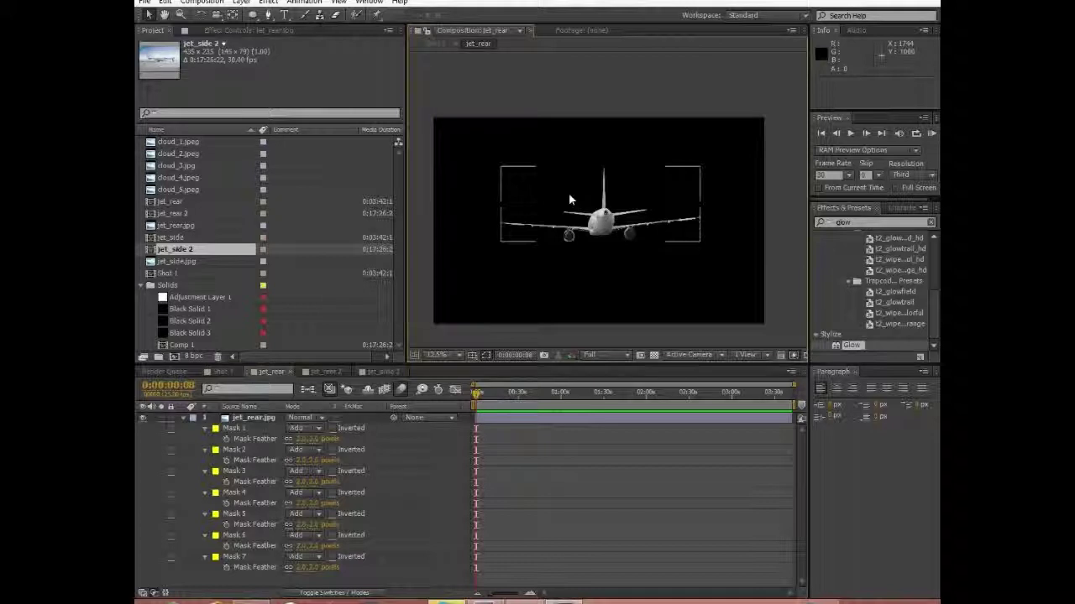
left_click(473, 199)
left_click(643, 199)
left_click(691, 271)
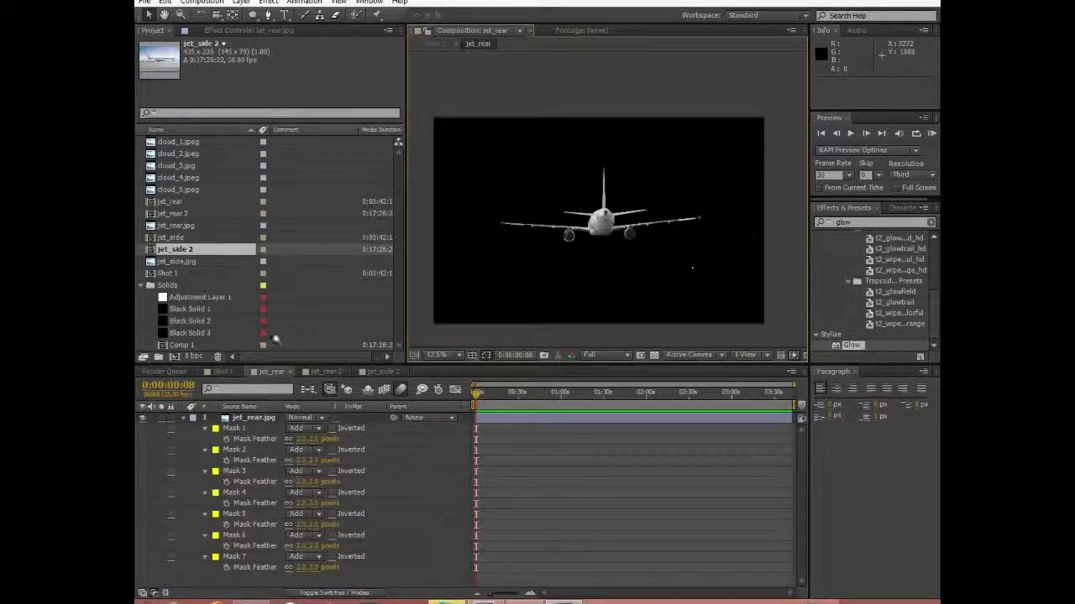
Return to the Shot 1 composition at 0:00:00:21 and examine how the jet sits among the clouds
left_click(225, 371)
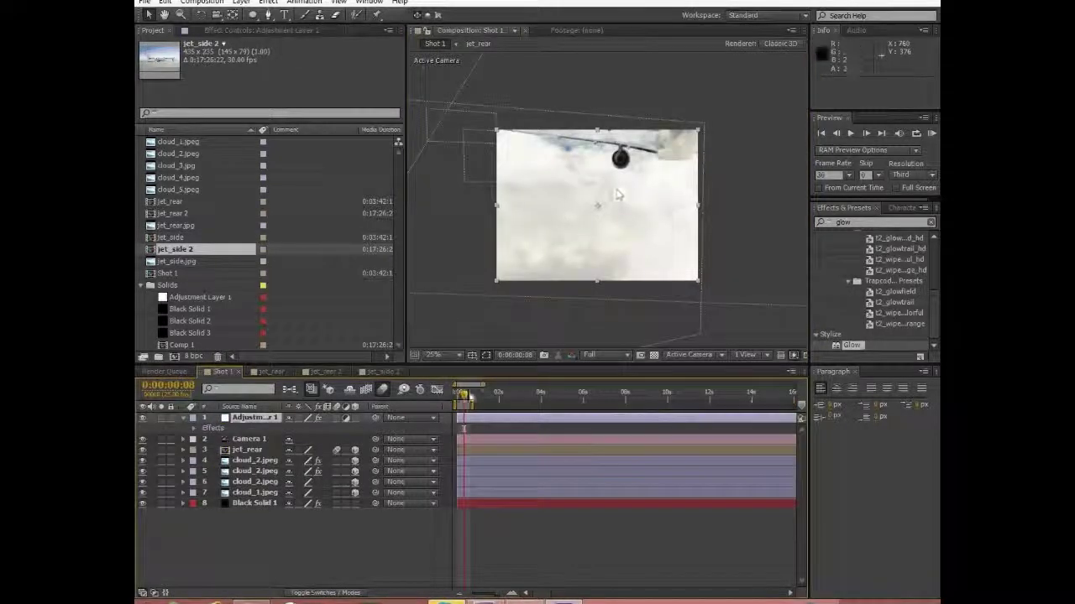
left_click_drag(464, 393, 477, 398)
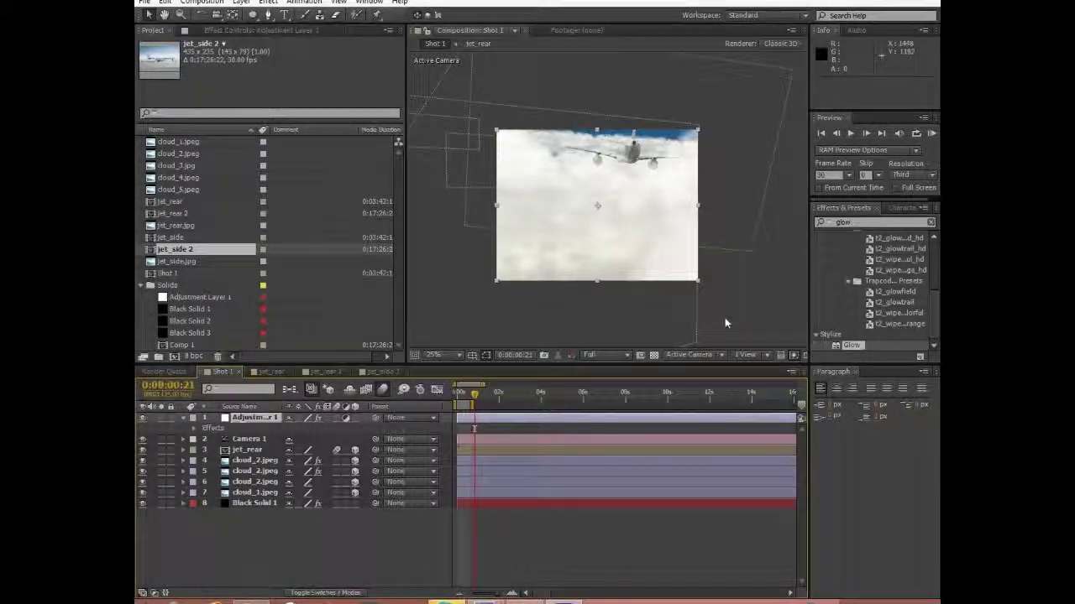
key("comma")
key("comma")
key("comma")
key("period")
key("period")
key("period")
key("period")
key("comma")
key("period")
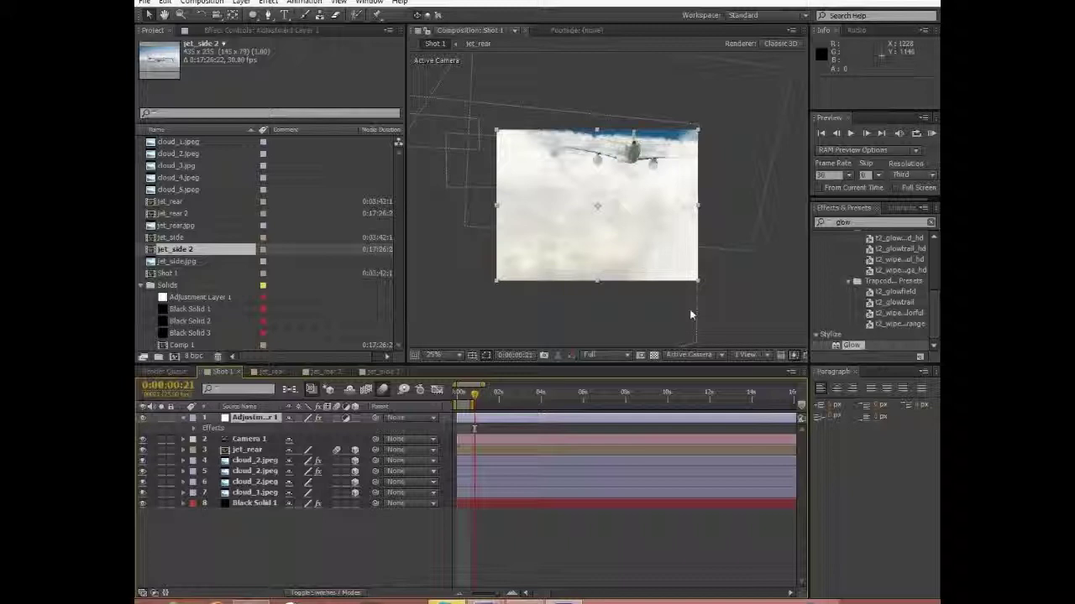